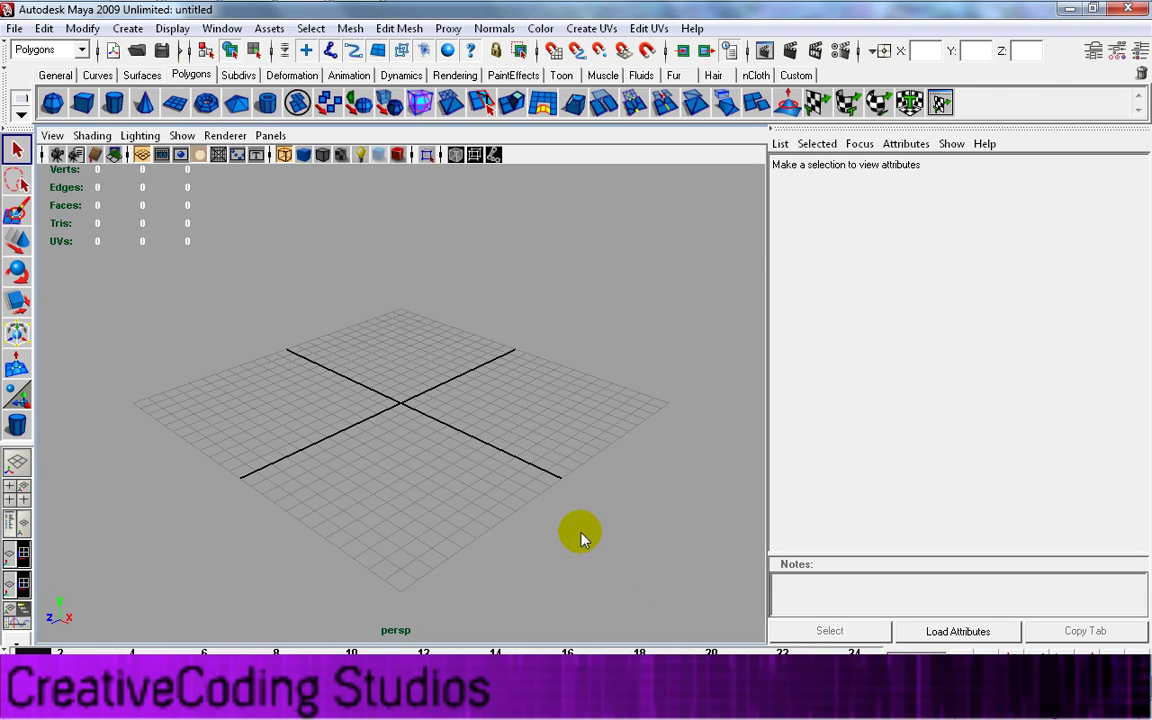
Step: Hide the viewport grid and show it again
mouse_move(305, 420)
left_mouse_down("alt")
mouse_move(327, 463)
mouse_move(445, 515)
mouse_move(442, 471)
mouse_move(314, 409)
mouse_move(273, 363)
mouse_move(320, 402)
mouse_move(262, 450)
mouse_move(249, 489)
mouse_move(355, 437)
mouse_move(332, 399)
mouse_move(275, 404)
mouse_move(313, 430)
left_mouse_up("alt")
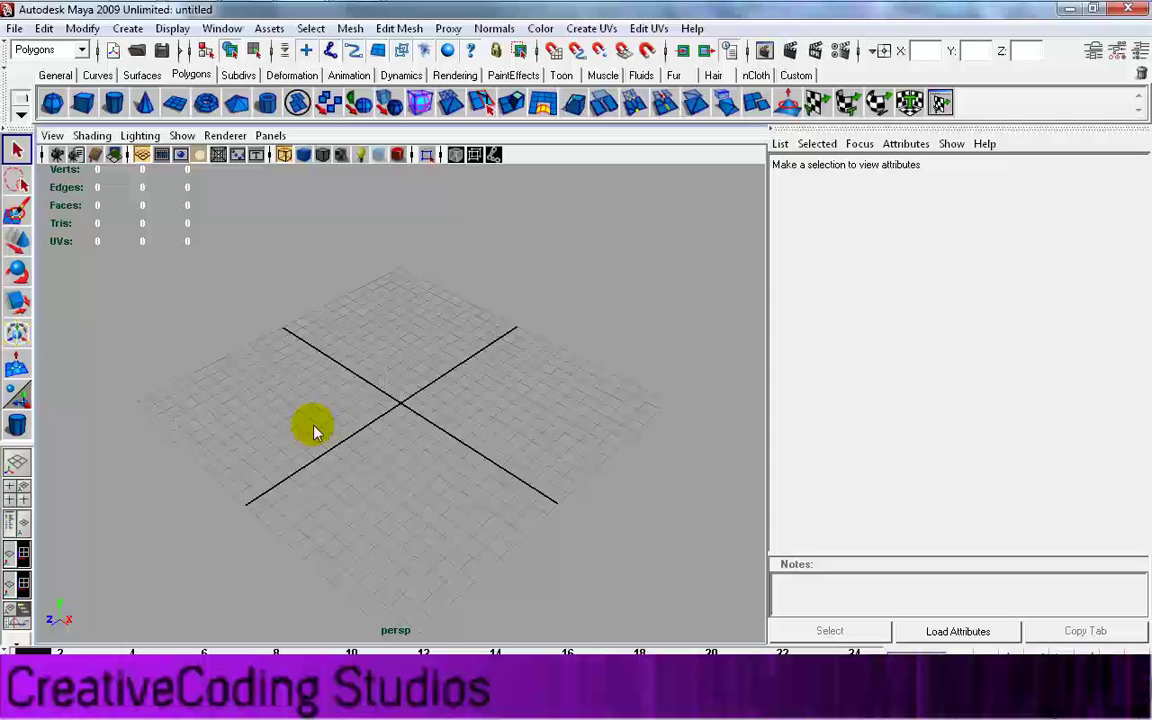
left_click(172, 28)
left_click(197, 57)
left_click(172, 28)
left_click(180, 56)
Step: Examine the empty grid in the perspective view from several angles, distances and offsets
mouse_move(466, 580)
left_mouse_down("alt")
mouse_move(435, 532)
mouse_move(476, 504)
mouse_move(531, 544)
mouse_move(594, 548)
mouse_move(625, 517)
mouse_move(406, 563)
mouse_move(468, 588)
mouse_move(458, 558)
left_mouse_up("alt")
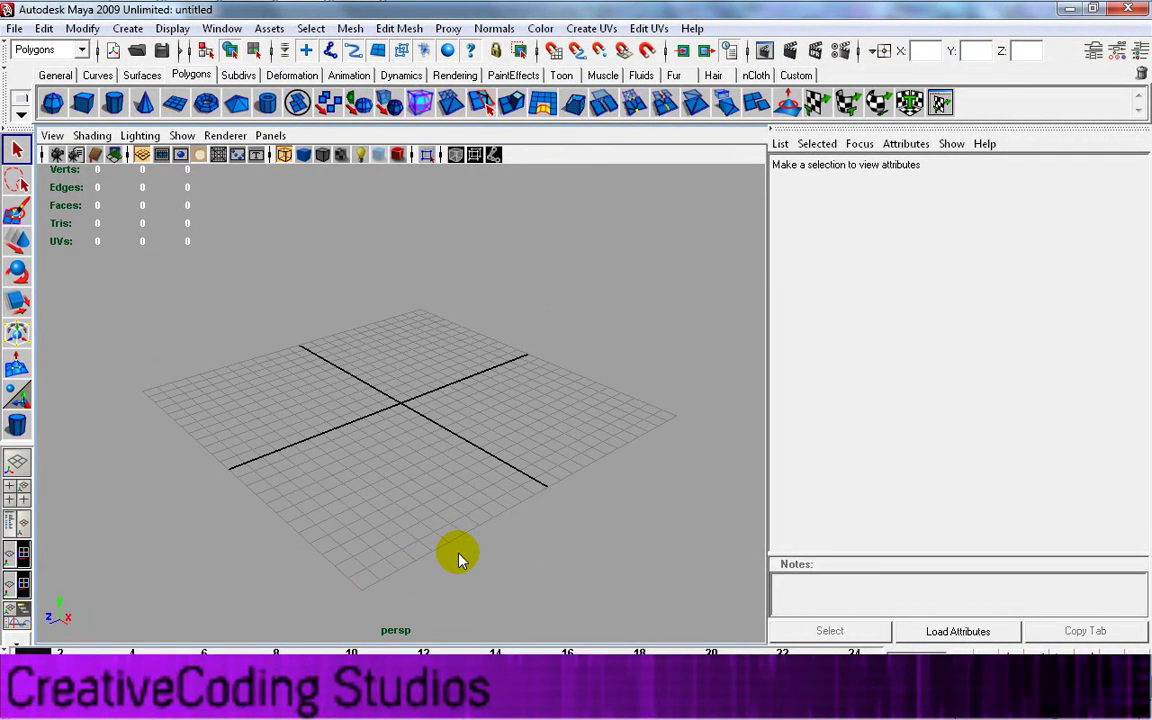
left_click_drag(416, 484, 333, 528, "alt")
scroll(333, 528, "up", 2)
scroll(333, 528, "down", 10)
scroll(333, 528, "up", 9)
scroll(333, 528, "down", 4)
scroll(331, 527, "down", 3)
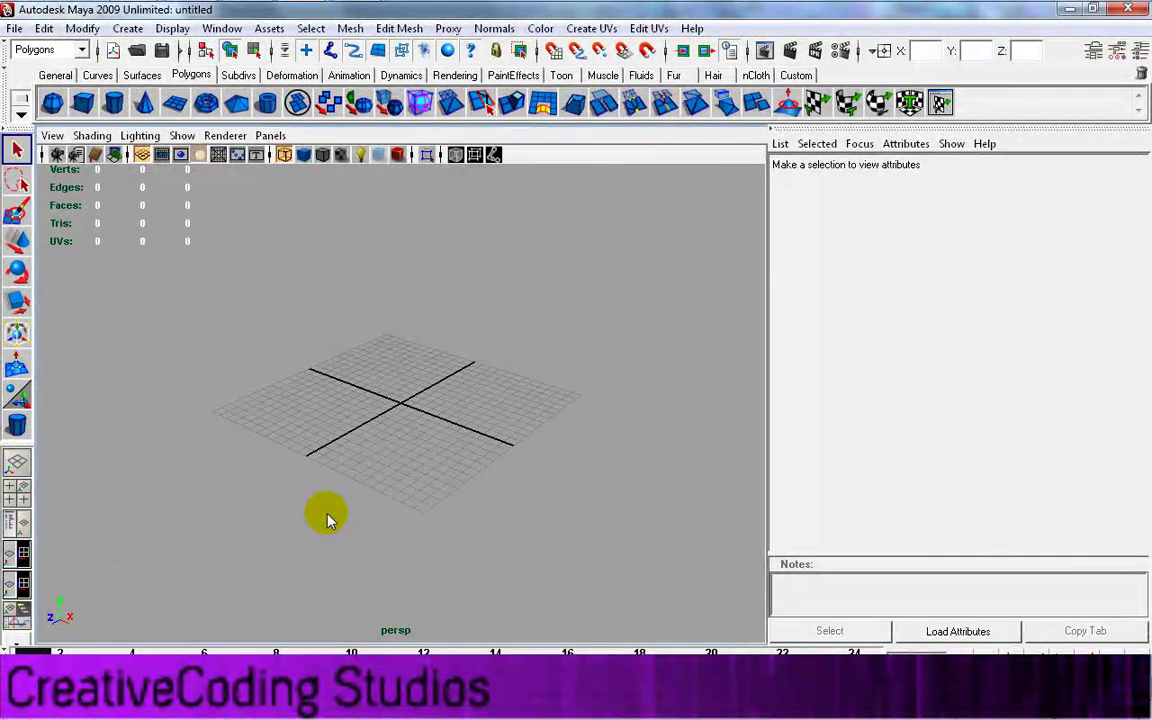
scroll(531, 465, "up", 4)
mouse_move(661, 519)
left_mouse_down("alt")
mouse_move(636, 510)
mouse_move(648, 502)
mouse_move(658, 512)
mouse_move(647, 517)
left_mouse_up("alt")
mouse_move(488, 510)
middle_mouse_down("alt")
mouse_move(481, 445)
mouse_move(512, 520)
mouse_move(512, 489)
mouse_move(476, 537)
mouse_move(625, 517)
mouse_move(597, 428)
mouse_move(404, 471)
mouse_move(473, 510)
middle_mouse_up("alt")
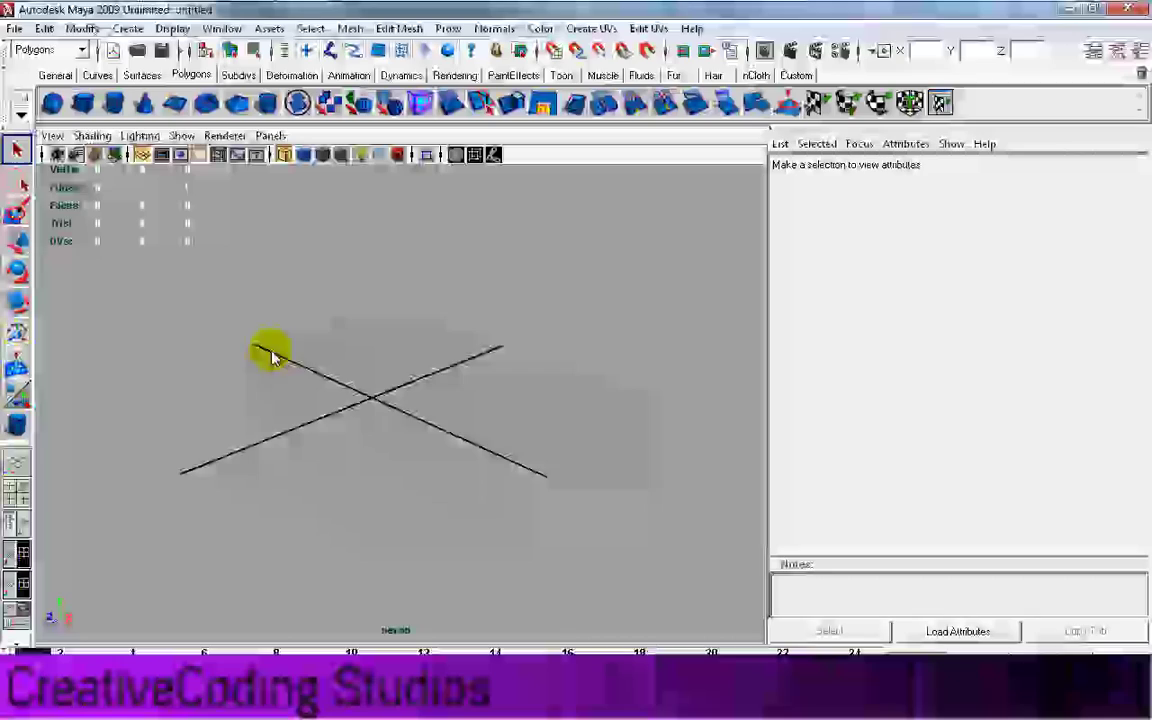
mouse_move(306, 465)
left_mouse_down("alt")
mouse_move(319, 476)
mouse_move(303, 467)
left_mouse_up("alt")
middle_click_drag(343, 450, 363, 400, "alt")
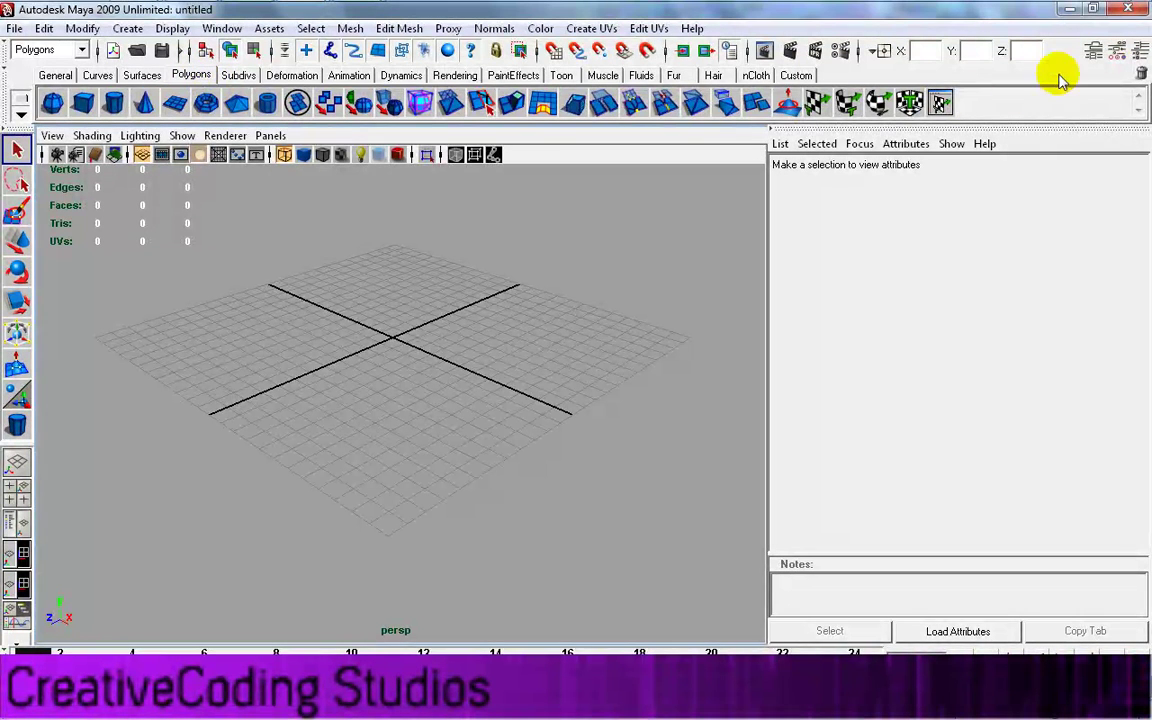
Step: Look through the shelf tool sets from Fluids back to Surfaces, and return to the Polygons set
left_click(630, 76)
left_click(604, 76)
left_click(561, 76)
left_click(512, 77)
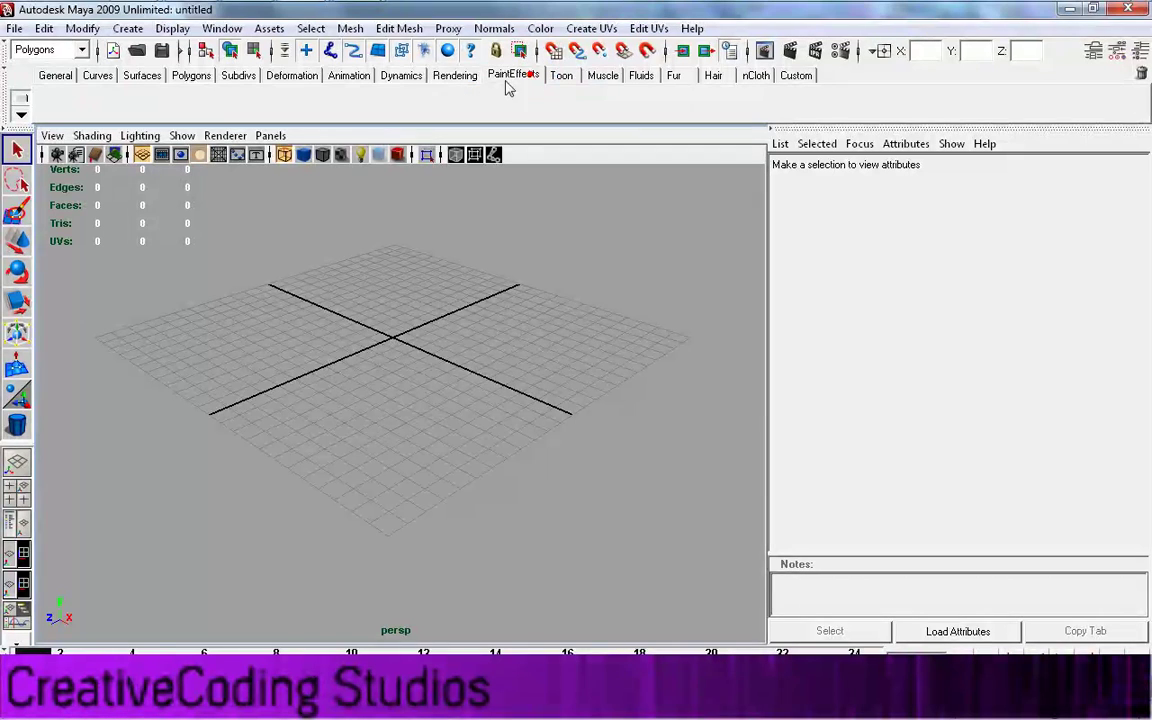
left_click(452, 78)
left_click(400, 78)
left_click(342, 78)
left_click(272, 76)
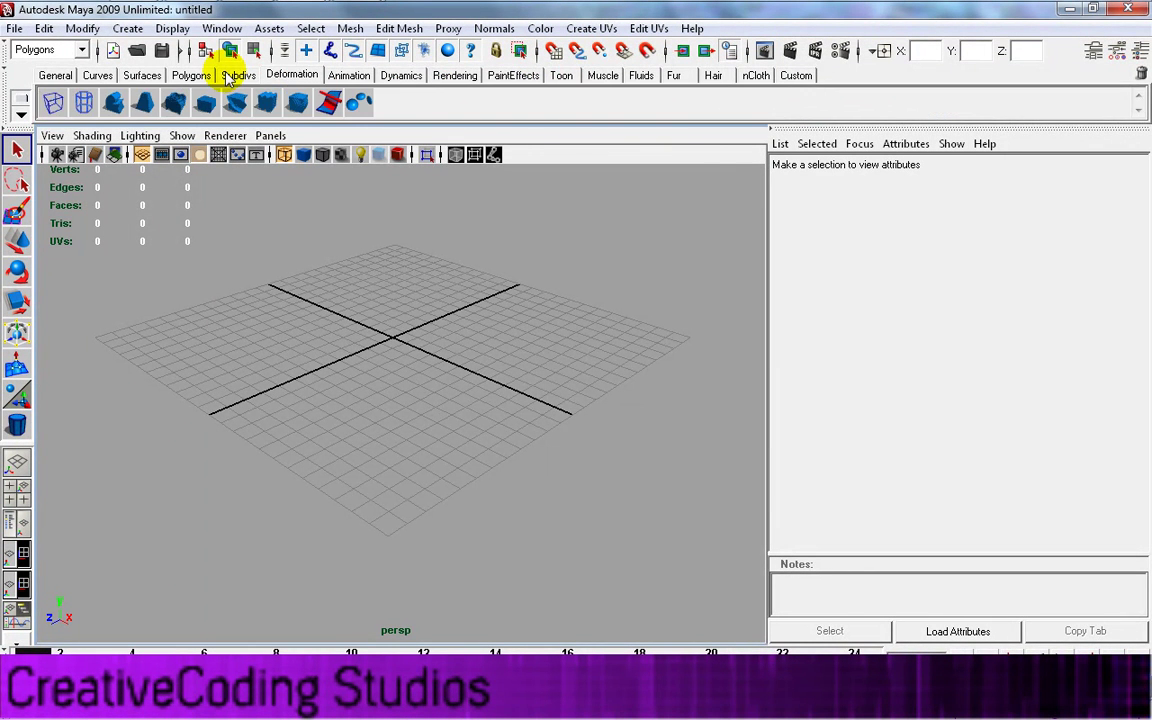
left_click(238, 76)
left_click(237, 76)
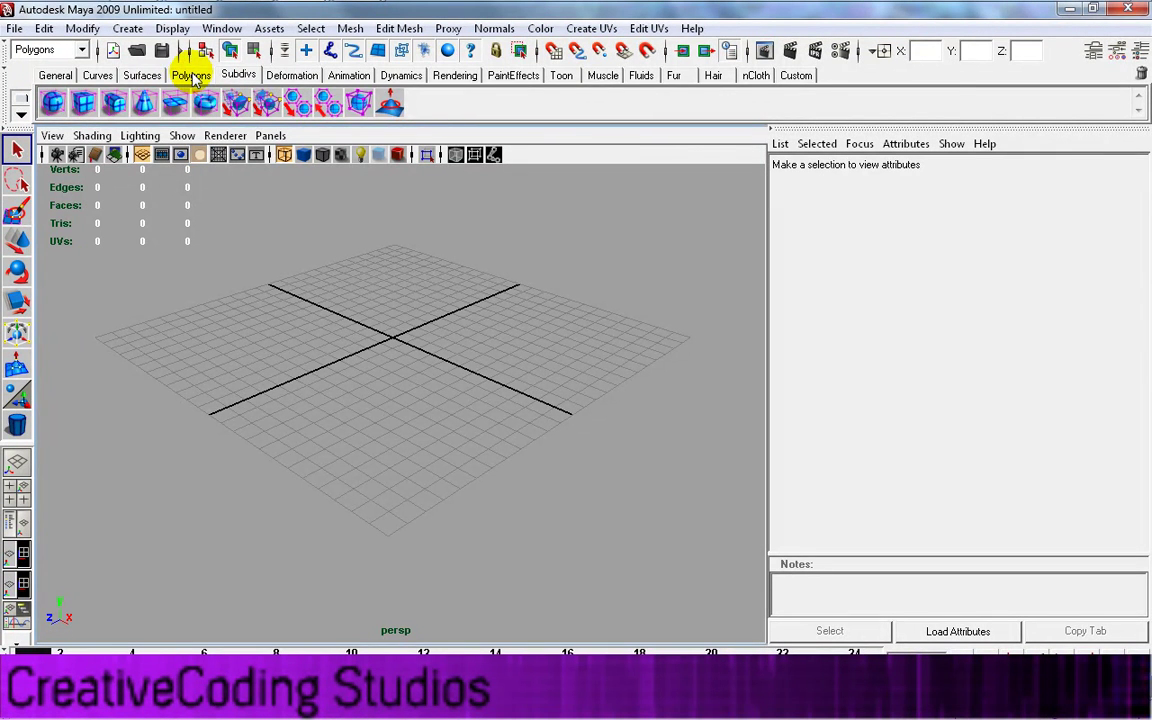
left_click(193, 77)
left_click(136, 77)
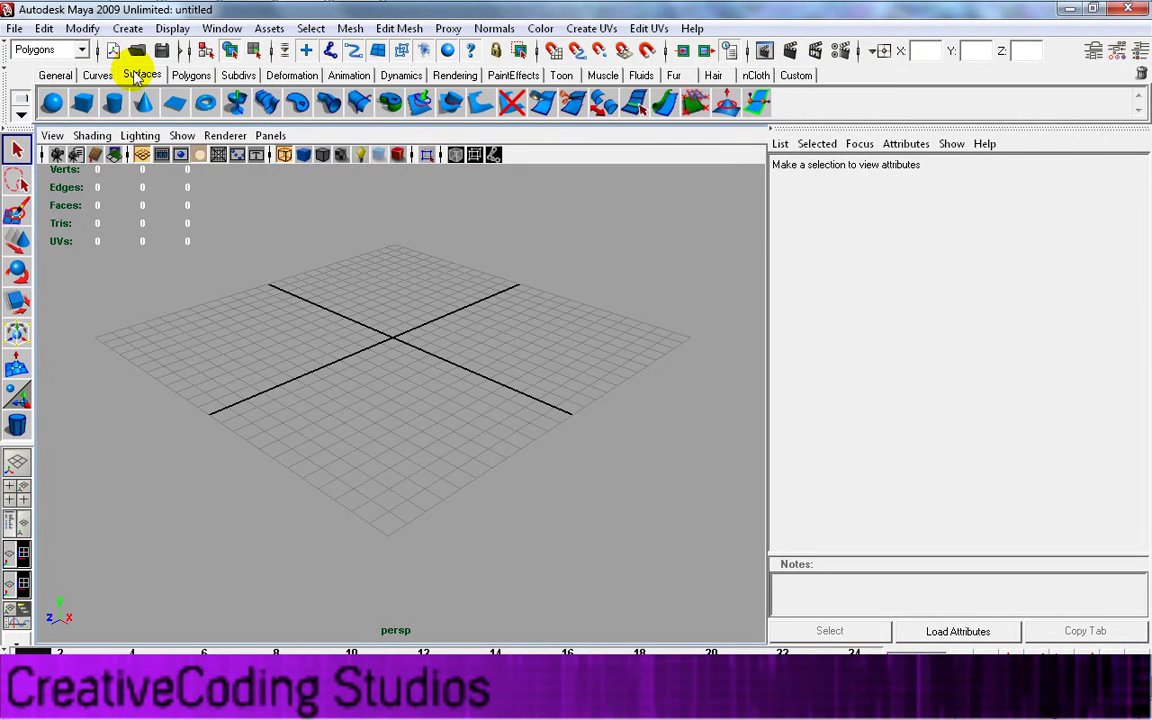
left_click(195, 77)
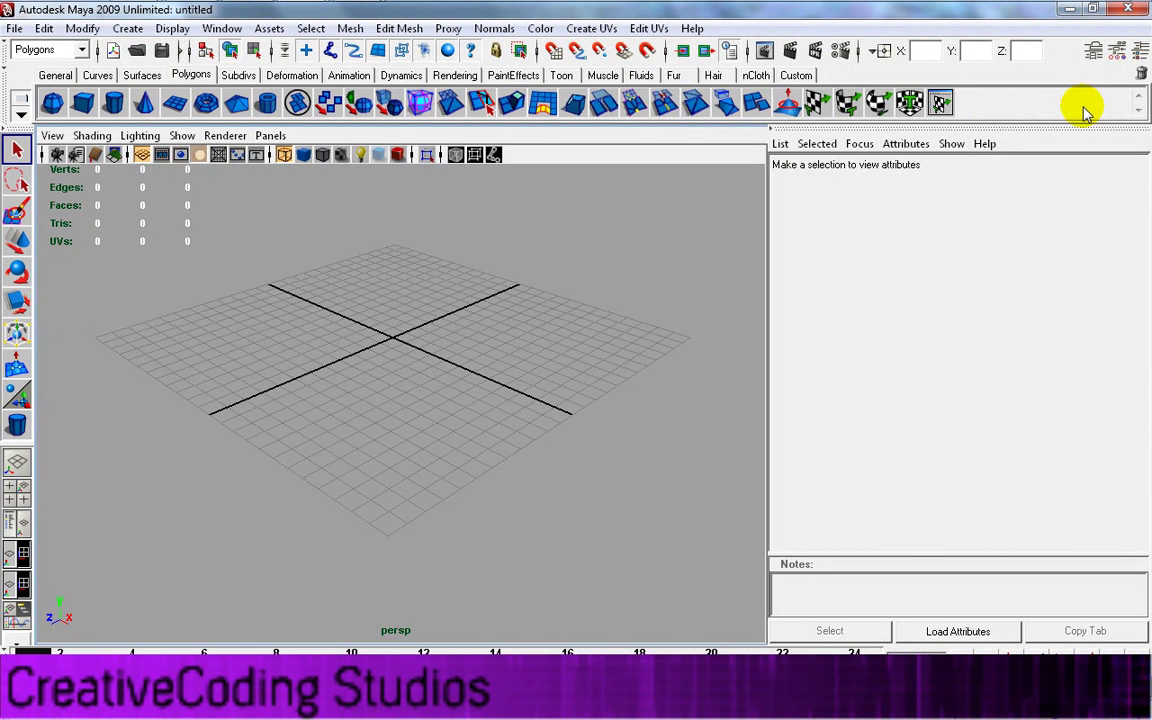
Step: Create a polygon sphere with a radius of about 7.16 at the centre of the grid
left_click(84, 104)
left_click(52, 103)
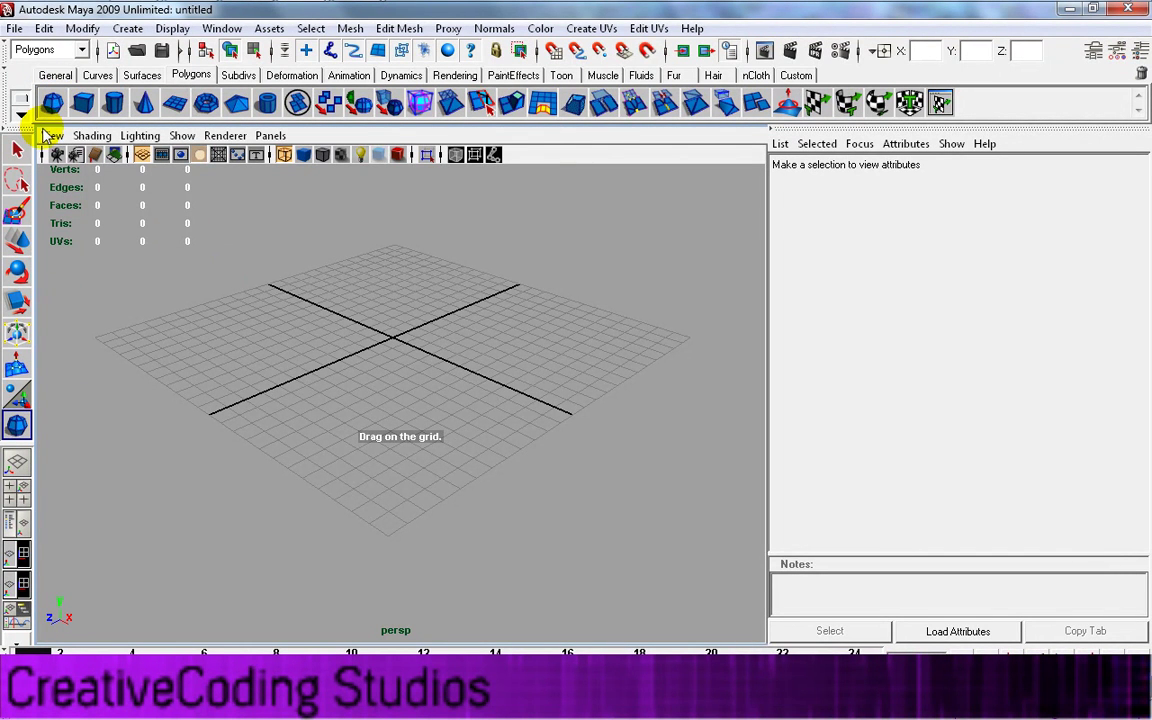
left_click_drag(398, 344, 481, 397)
middle_click_drag(567, 258, 535, 252, "alt")
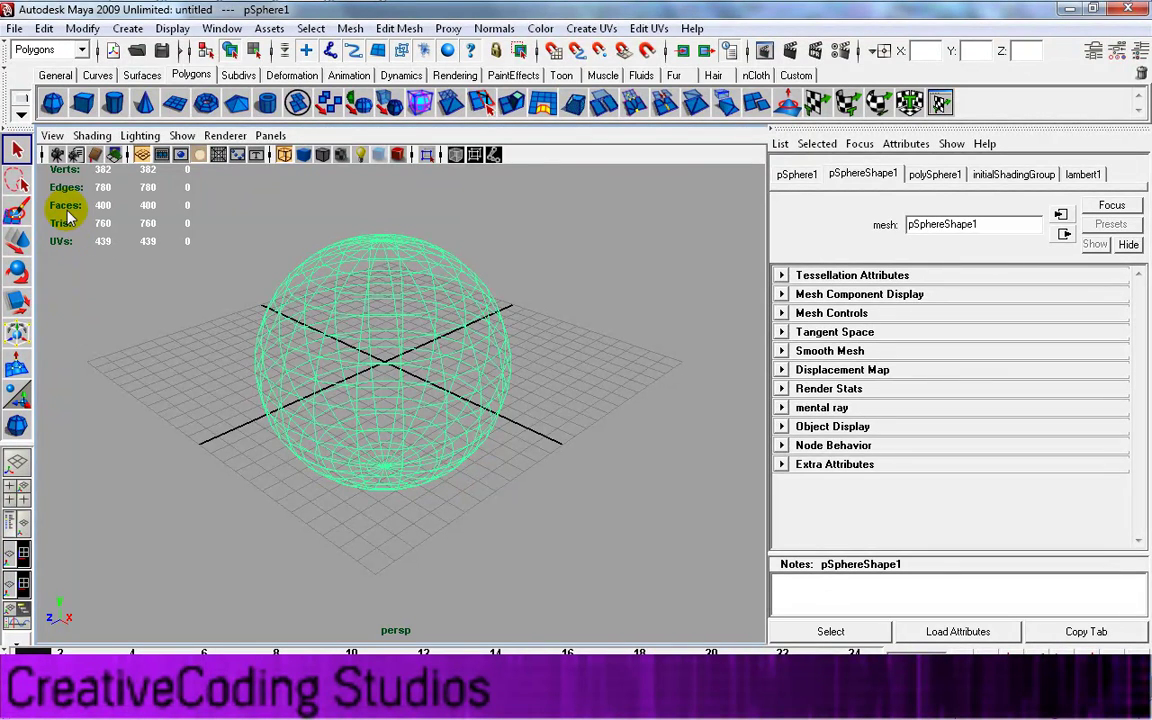
Step: Review the Poly Count options of the heads-up display and close them without applying anything
left_click(178, 29)
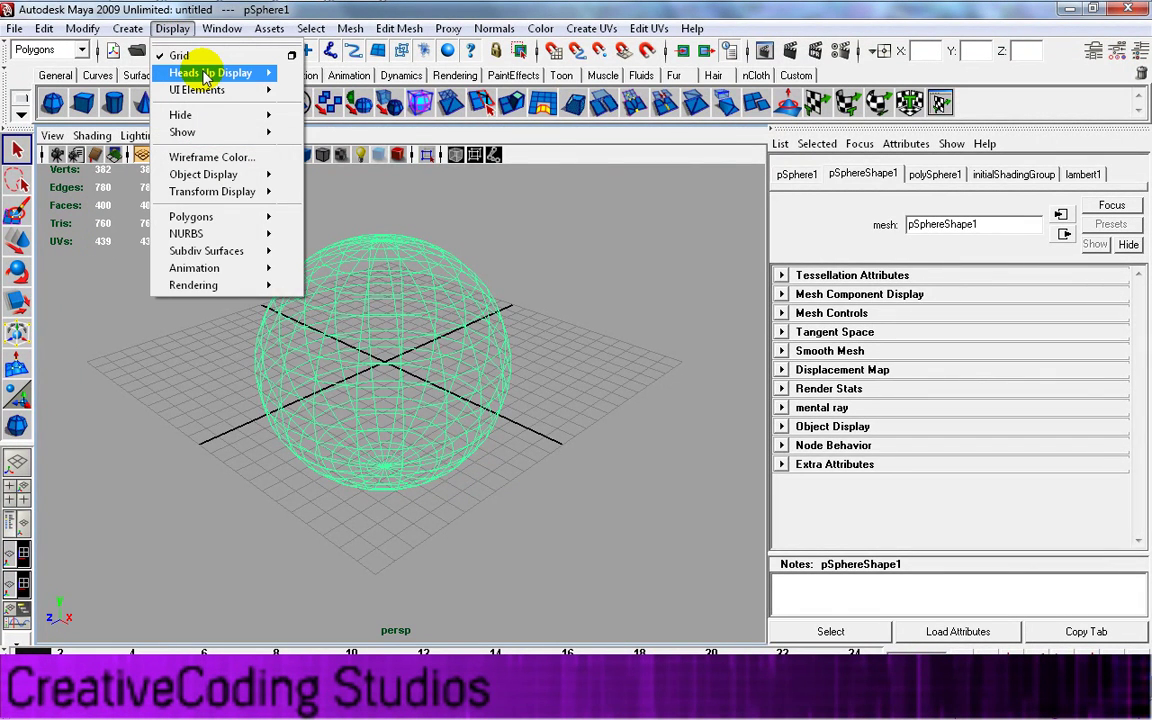
mouse_move(207, 76)
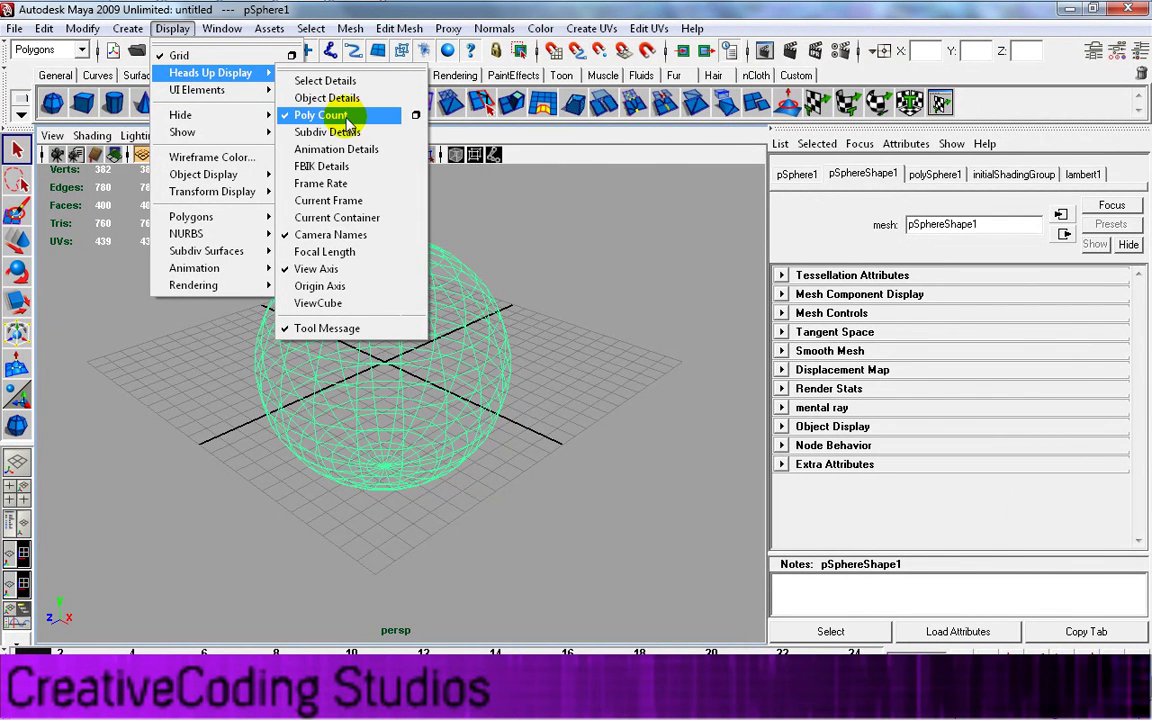
left_click(419, 122)
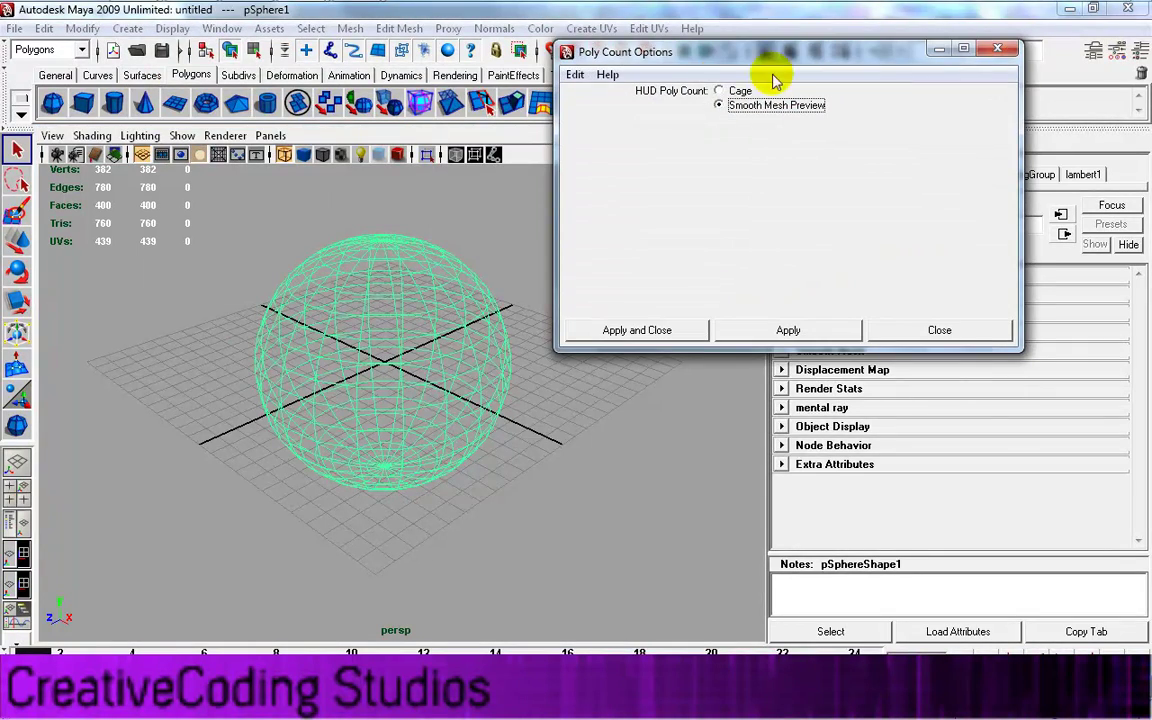
left_click(1000, 52)
left_click_drag(445, 450, 430, 510, "alt")
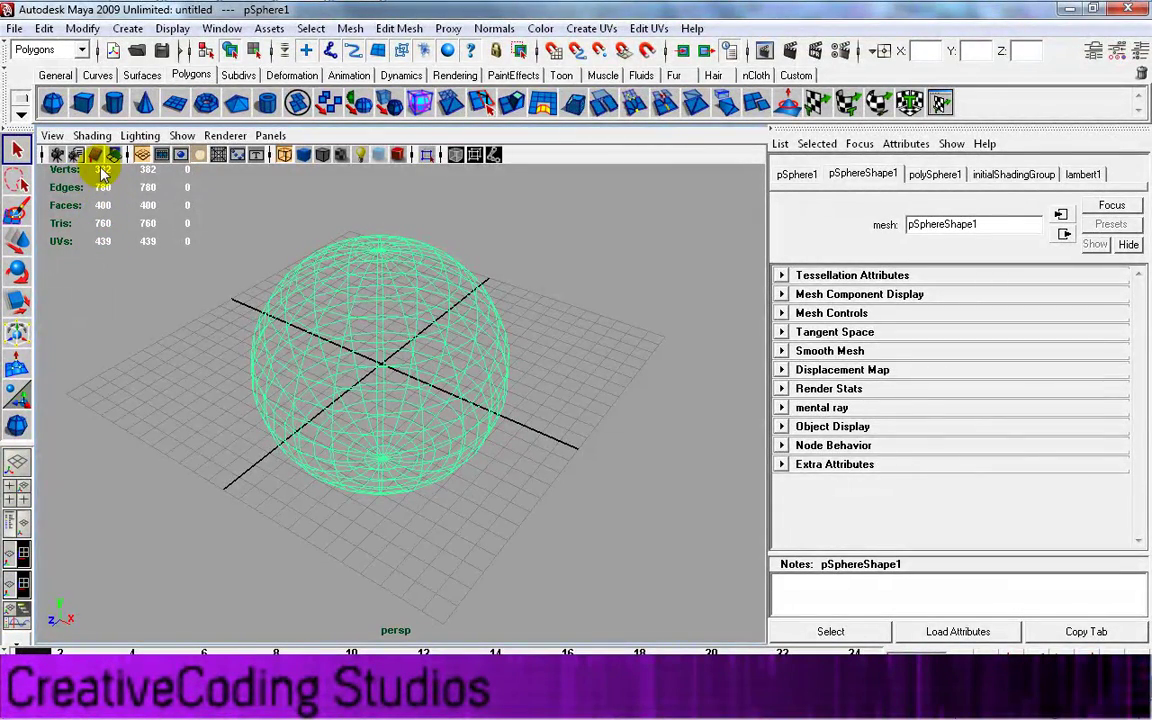
Step: Examine the sphere's wireframe mesh up close and from several angles
left_click(463, 363)
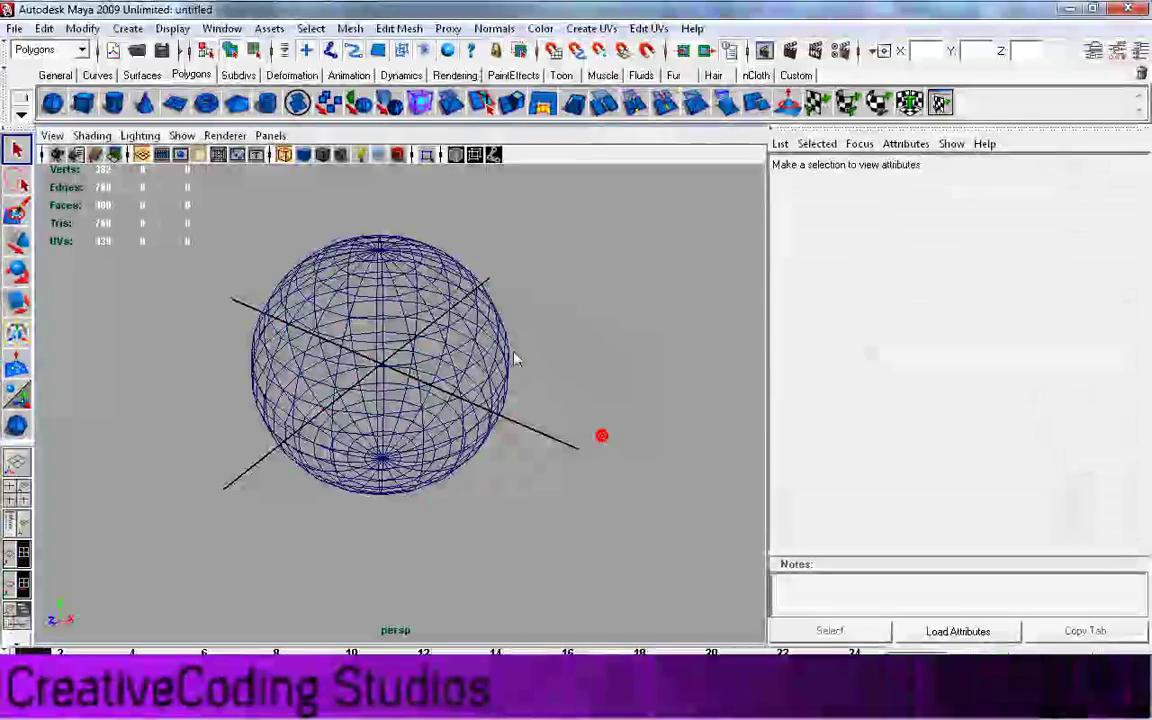
left_click(430, 326)
scroll(466, 358, "up", 5)
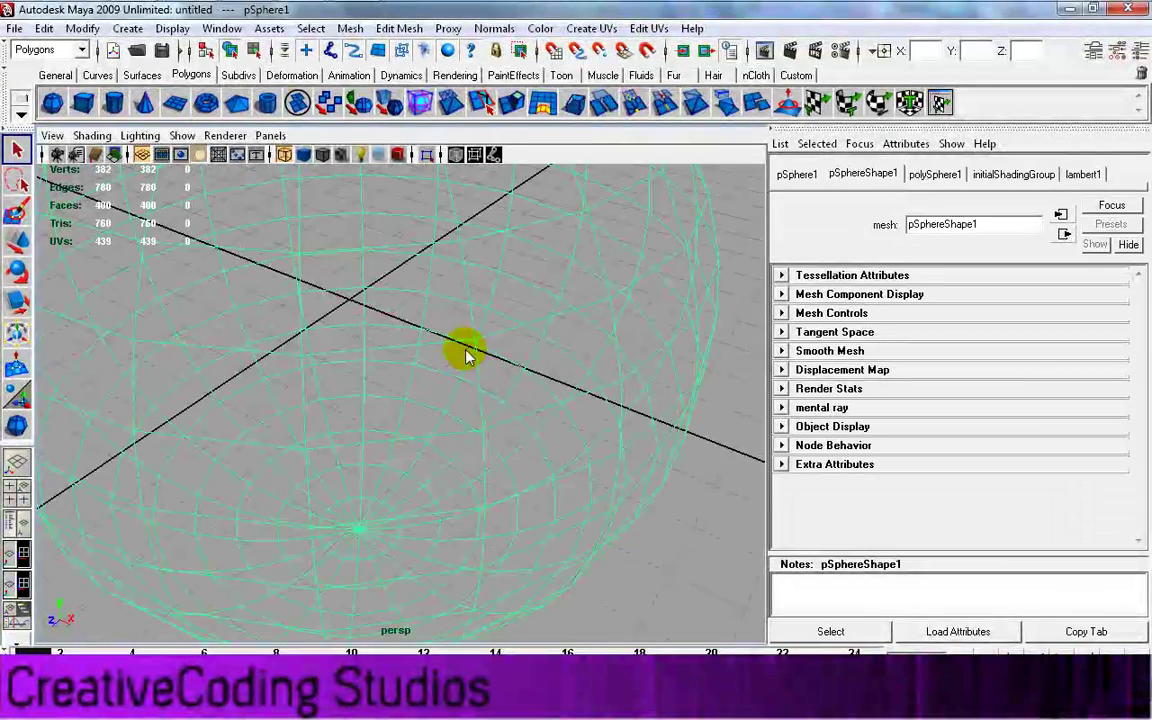
scroll(575, 340, "up", 5)
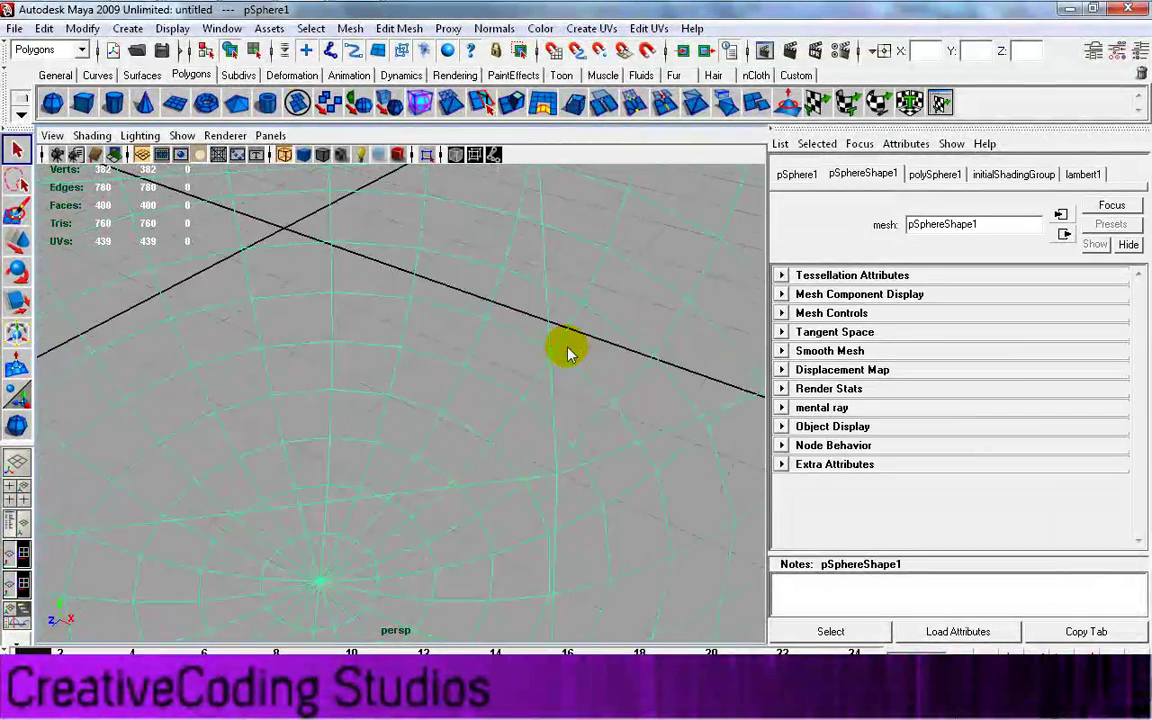
scroll(493, 303, "up", 2)
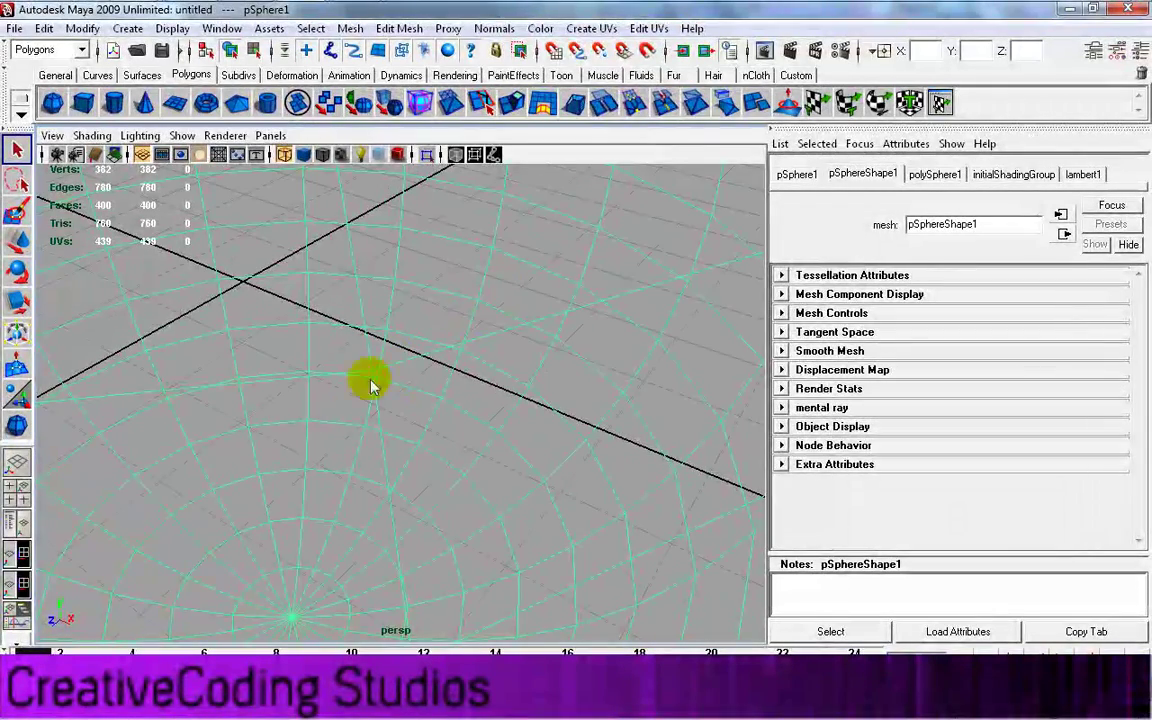
left_click_drag(362, 407, 369, 406, "alt")
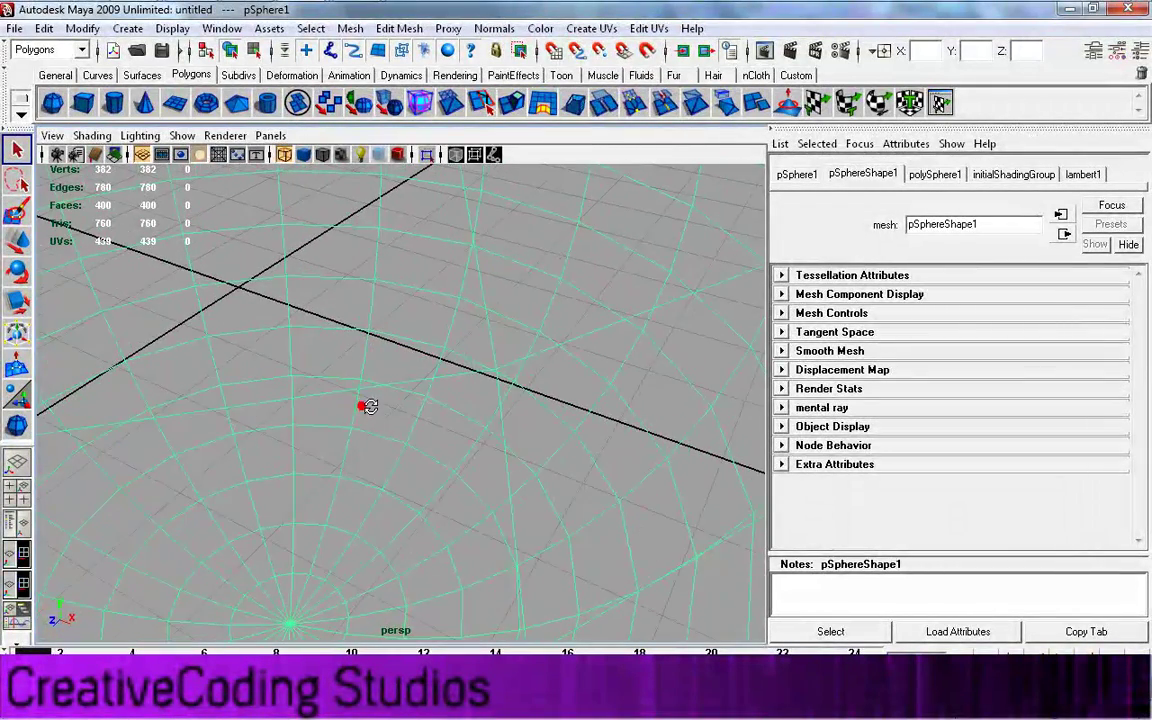
right_click_drag(496, 363, 300, 430, "alt")
left_click_drag(300, 430, 408, 290, "alt")
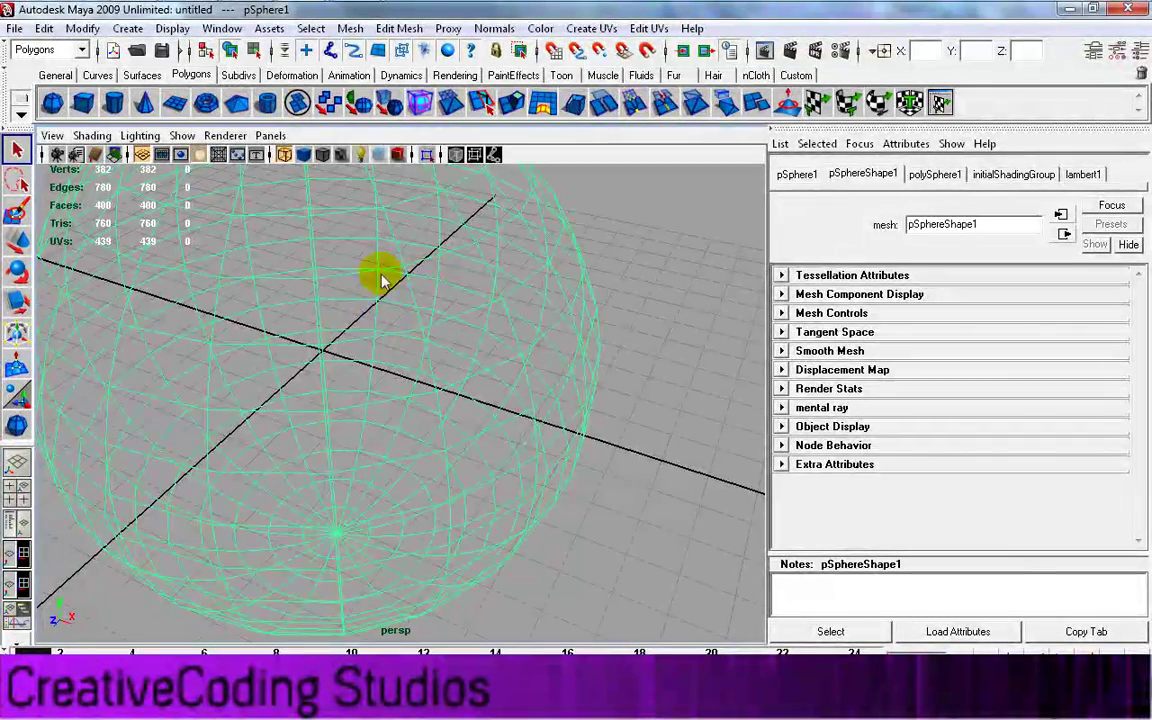
left_click_drag(362, 320, 535, 398, "alt")
scroll(535, 398, "down", 5)
left_click_drag(499, 473, 427, 490, "alt")
left_click_drag(405, 447, 382, 368, "alt")
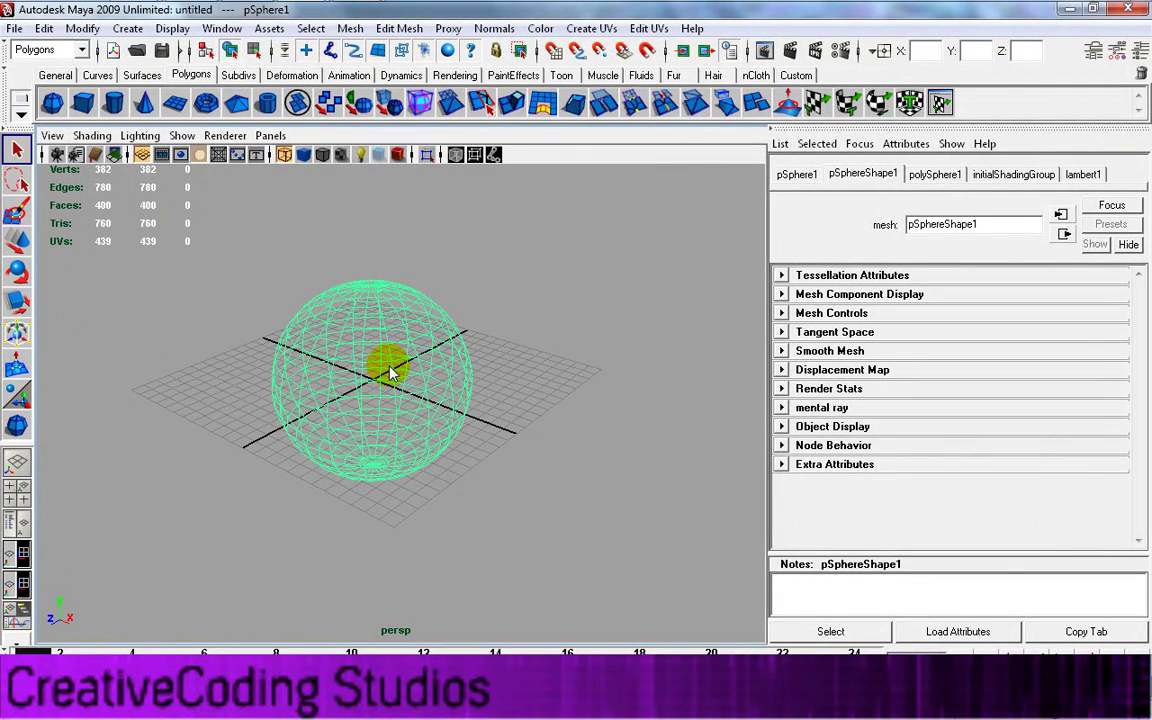
Step: Switch the viewport to smooth shading, compare the sphere deselected and selected, and leave it selected
left_click(304, 155)
left_click_drag(346, 491, 427, 504, "alt")
left_click(577, 445)
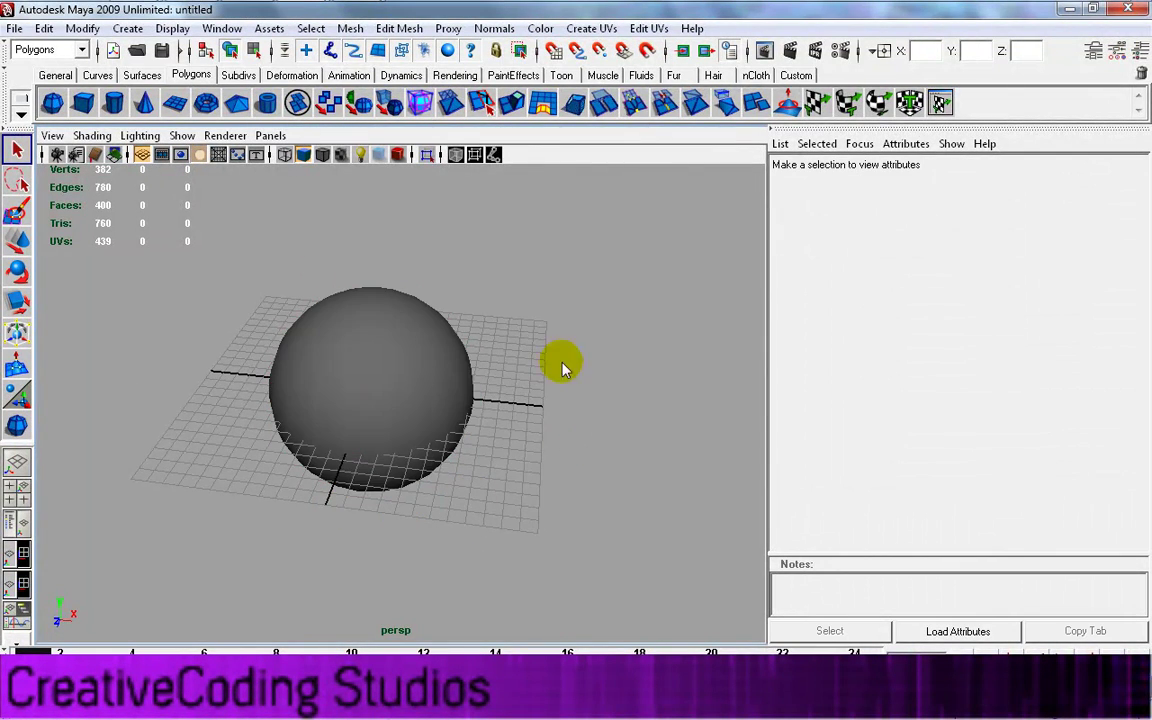
left_click_drag(522, 429, 409, 388, "alt")
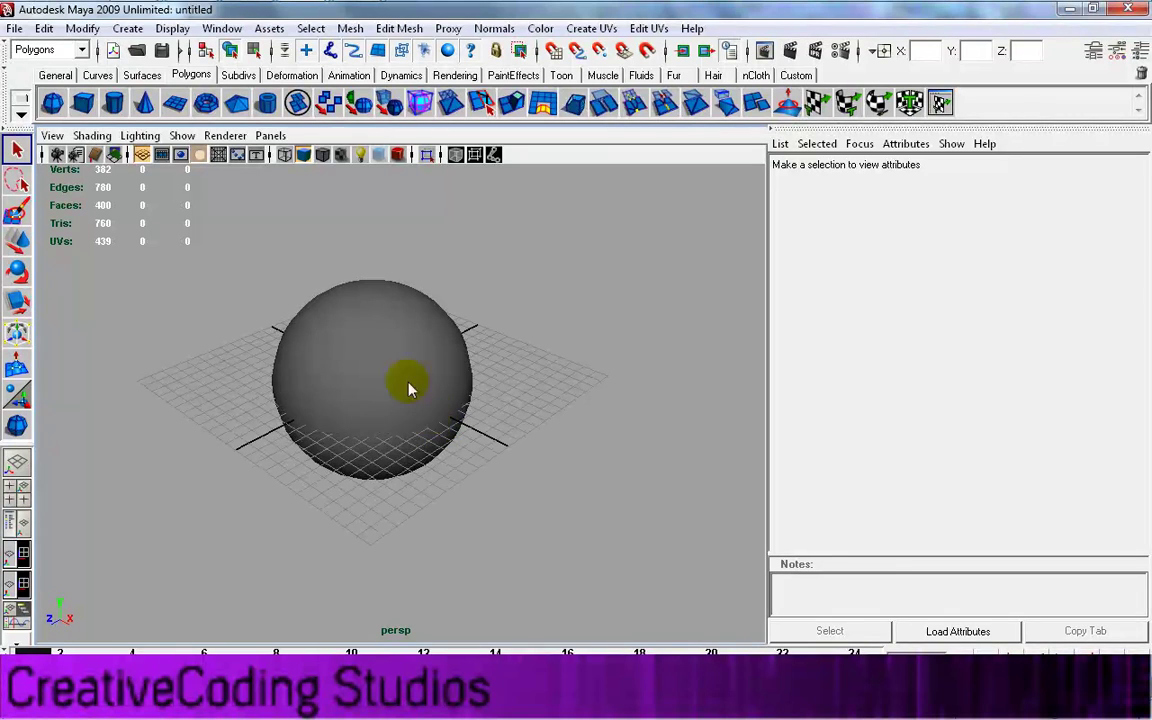
left_click(365, 340)
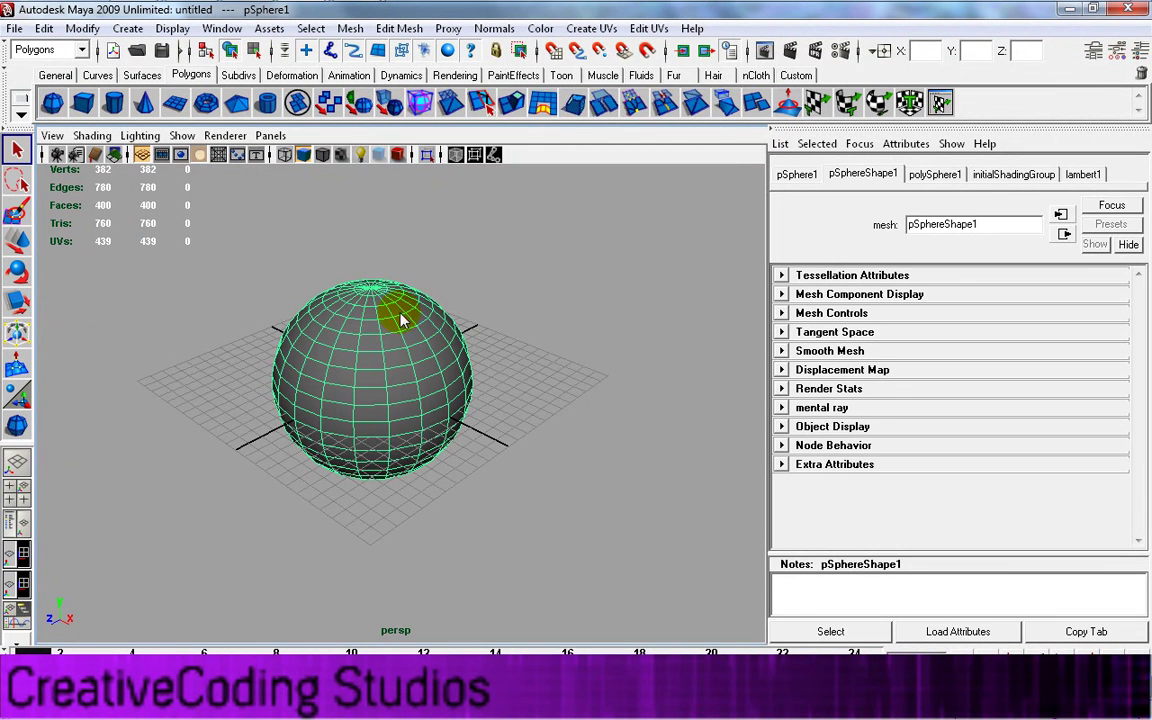
left_click(505, 378)
left_click_drag(438, 503, 424, 476, "alt")
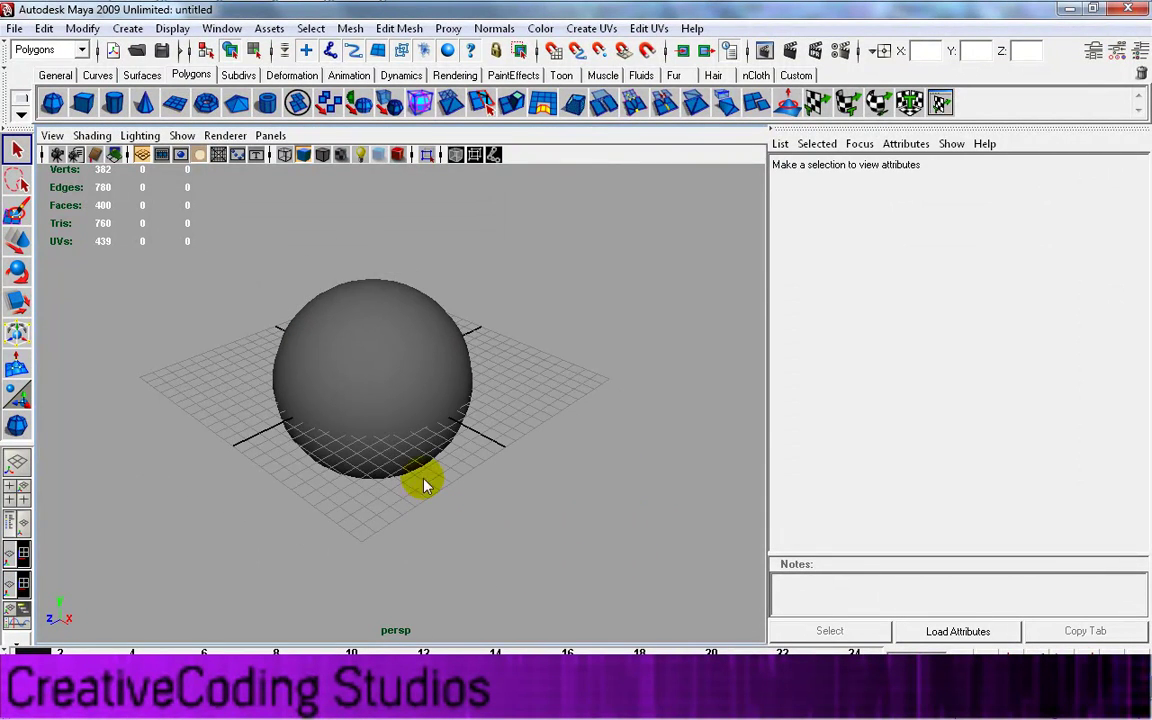
left_click(350, 325)
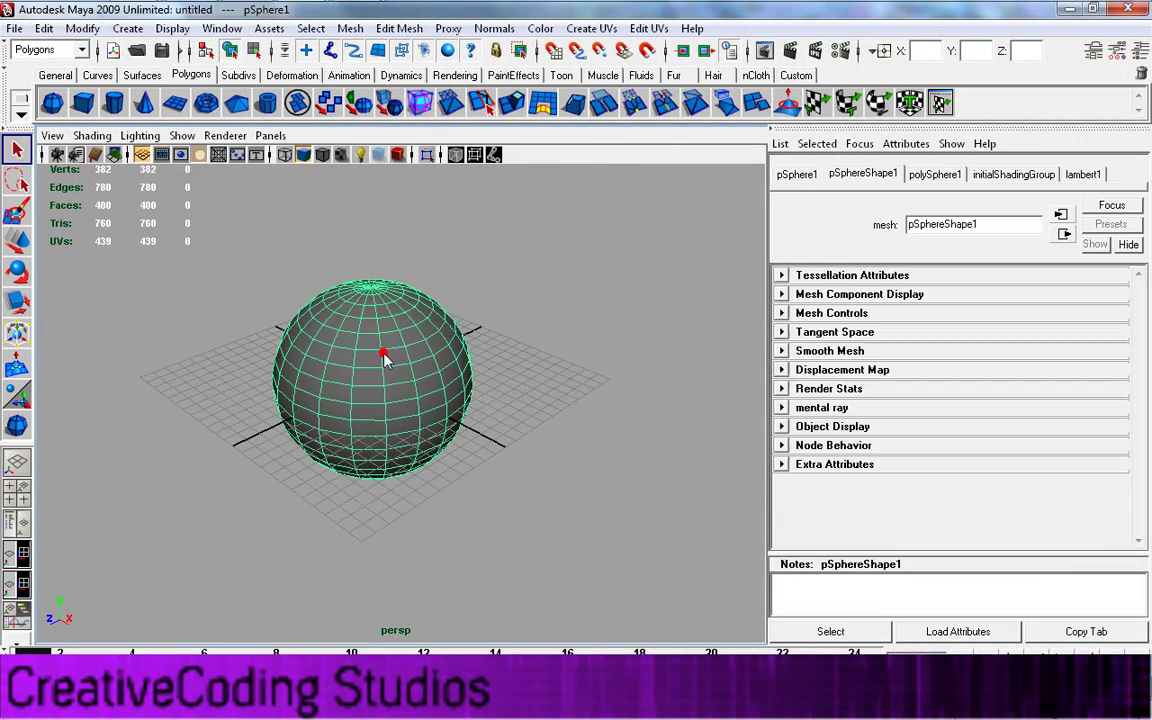
Step: Open the sphere's polySphere1 creation attributes and set its radius to 7.448
left_click(955, 177)
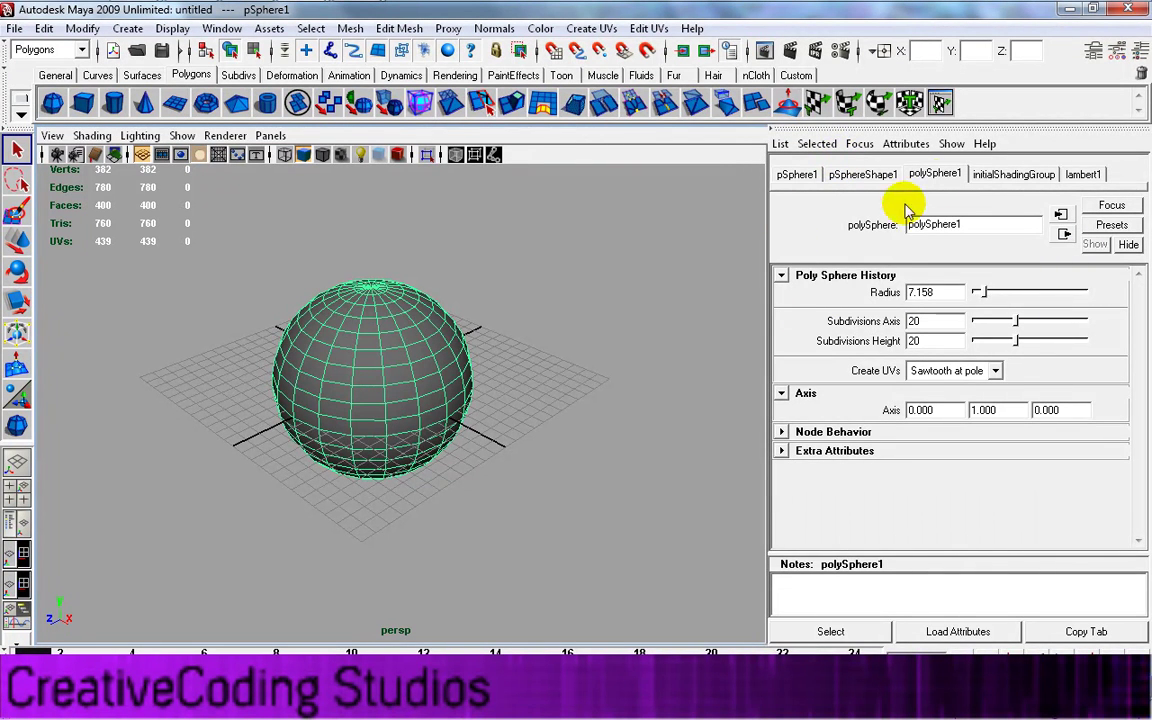
left_click_drag(984, 293, 993, 296)
left_click_drag(995, 292, 986, 294)
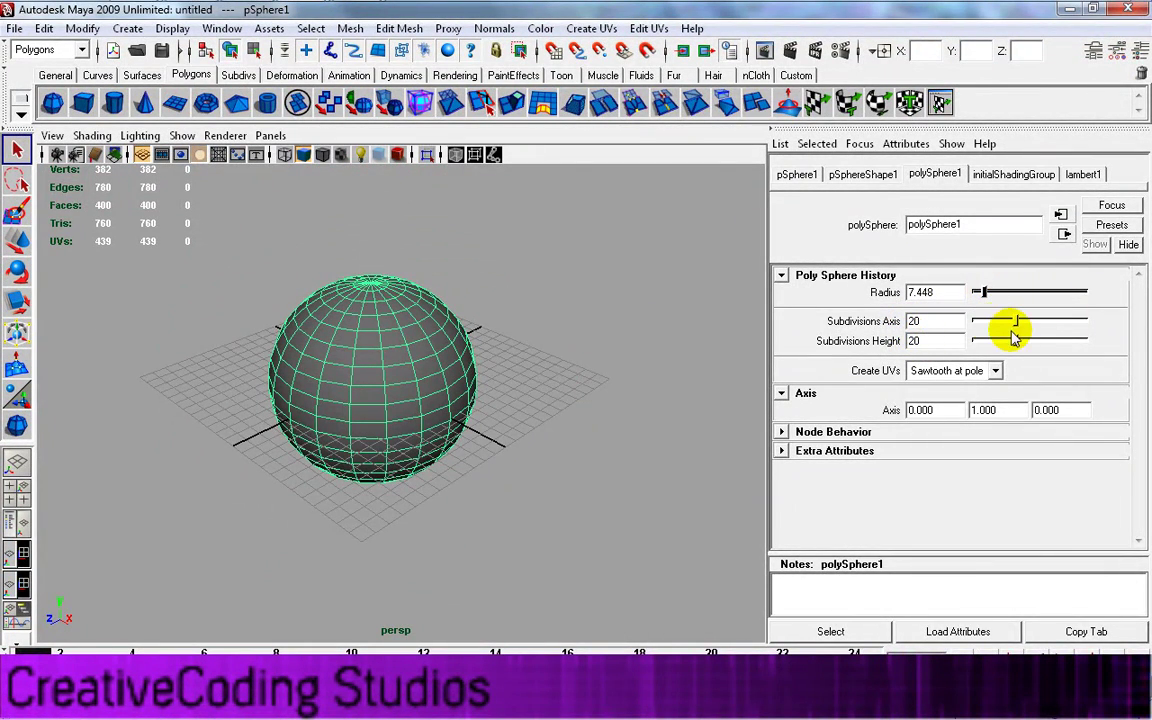
Step: Set the sphere's axis and height subdivisions to 12 each
mouse_move(1004, 327)
left_mouse_down()
mouse_move(972, 321)
mouse_move(1010, 319)
mouse_move(1007, 340)
mouse_move(998, 343)
mouse_move(1013, 323)
mouse_move(997, 333)
left_mouse_up()
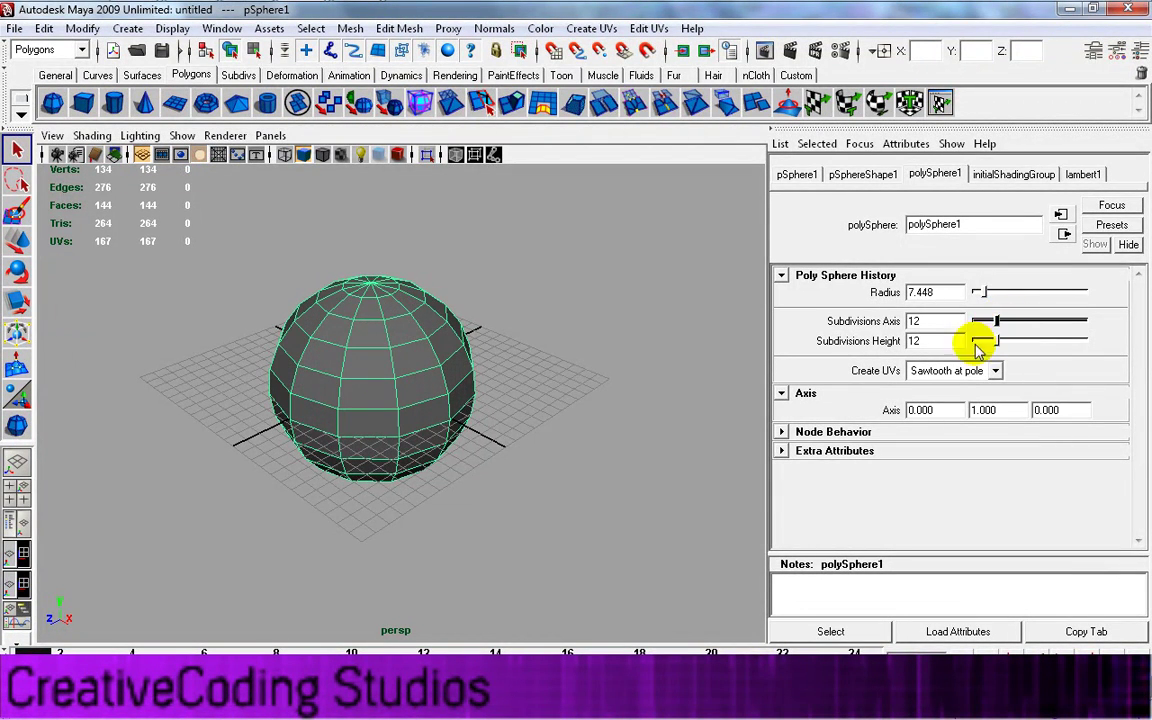
left_click_drag(455, 578, 402, 512, "alt")
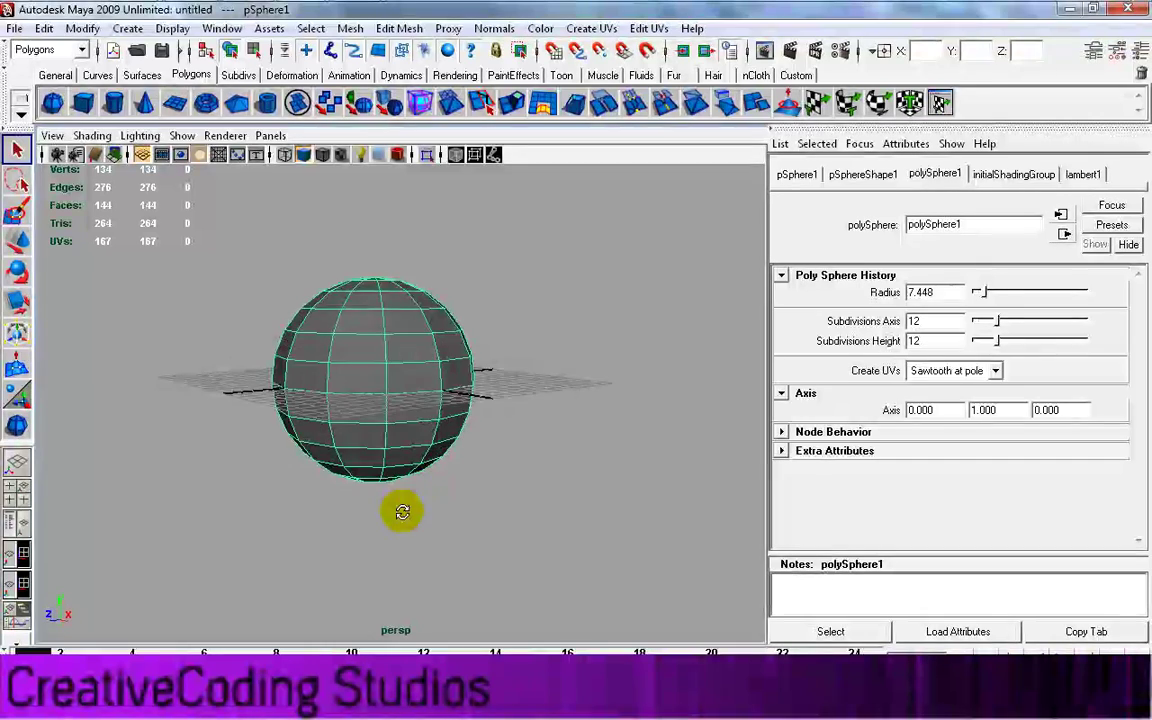
left_click_drag(417, 435, 467, 464, "alt")
Step: Switch the viewport to textured display, deselect the sphere and inspect its faceted surface up close
key("6")
left_click(632, 537)
left_click_drag(352, 515, 412, 435, "alt")
scroll(412, 430, "up", 3)
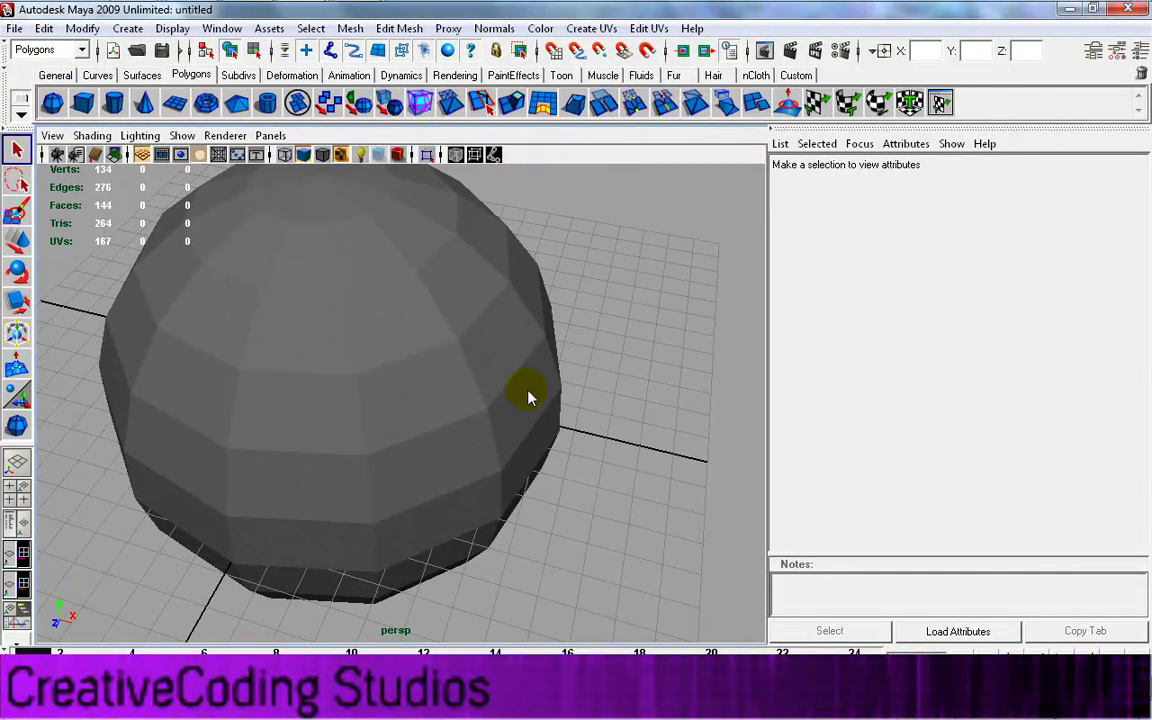
left_click_drag(470, 466, 422, 453, "alt")
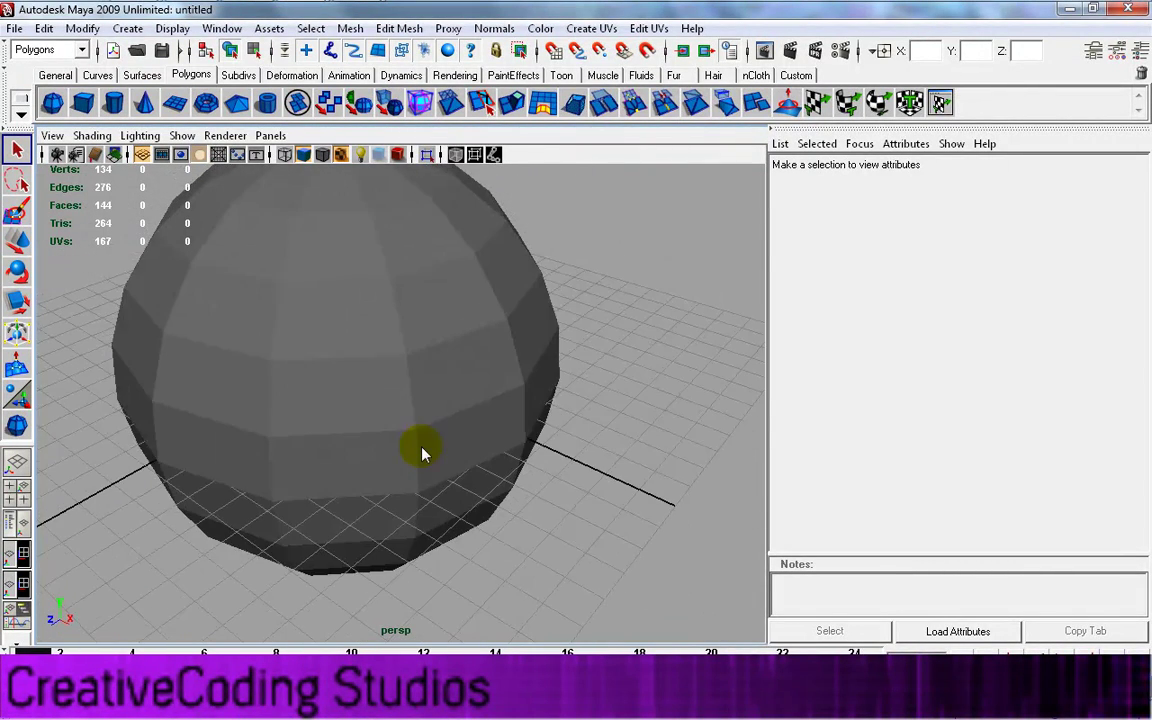
Step: Reselect the sphere and set its axis subdivisions to 16
left_click(421, 446)
left_click_drag(998, 321, 1011, 330)
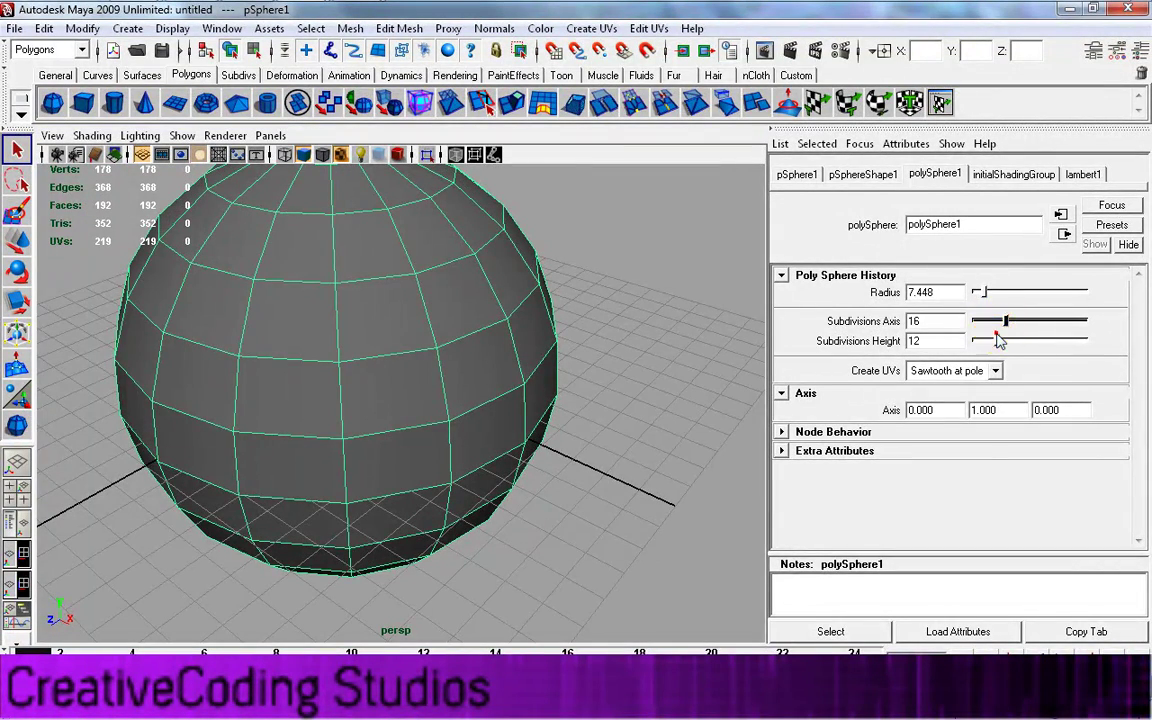
Step: Set the sphere's height subdivisions to 16, then deselect it and inspect the smoother surface
left_click_drag(998, 341, 1006, 340)
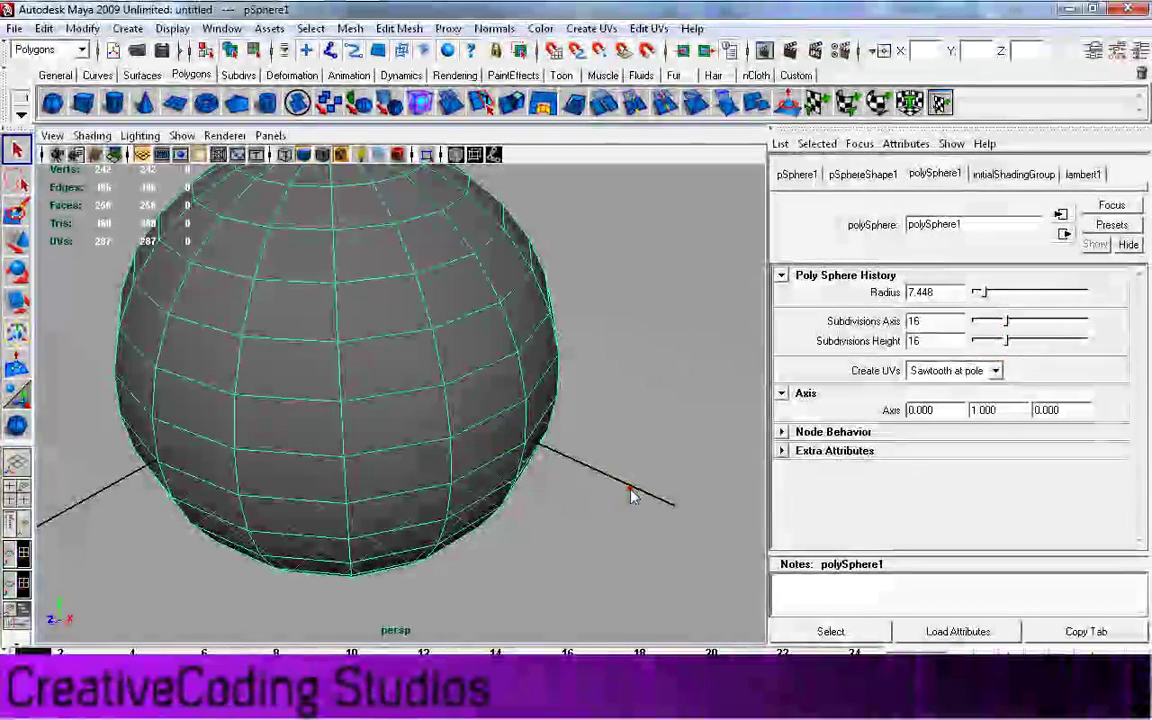
left_click(631, 497)
left_click_drag(442, 525, 361, 505, "alt")
scroll(452, 440, "down", 5)
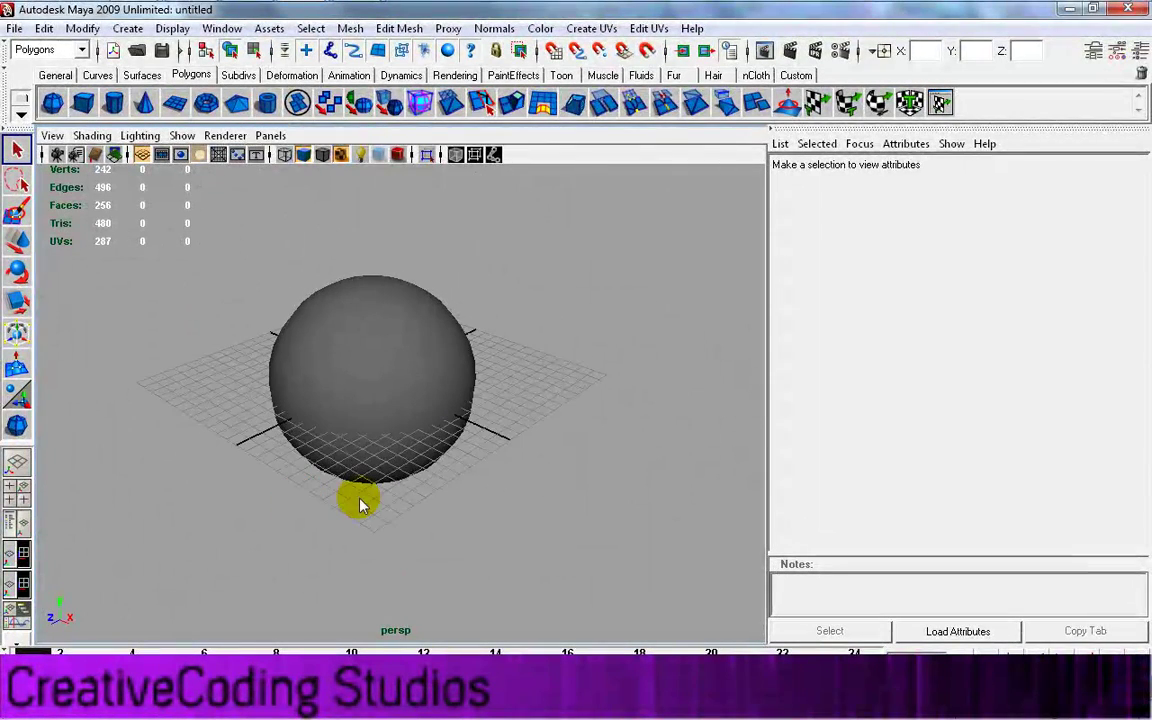
Step: Select the sphere, deselect it on empty space and select it again with the Select tool
left_click(365, 350)
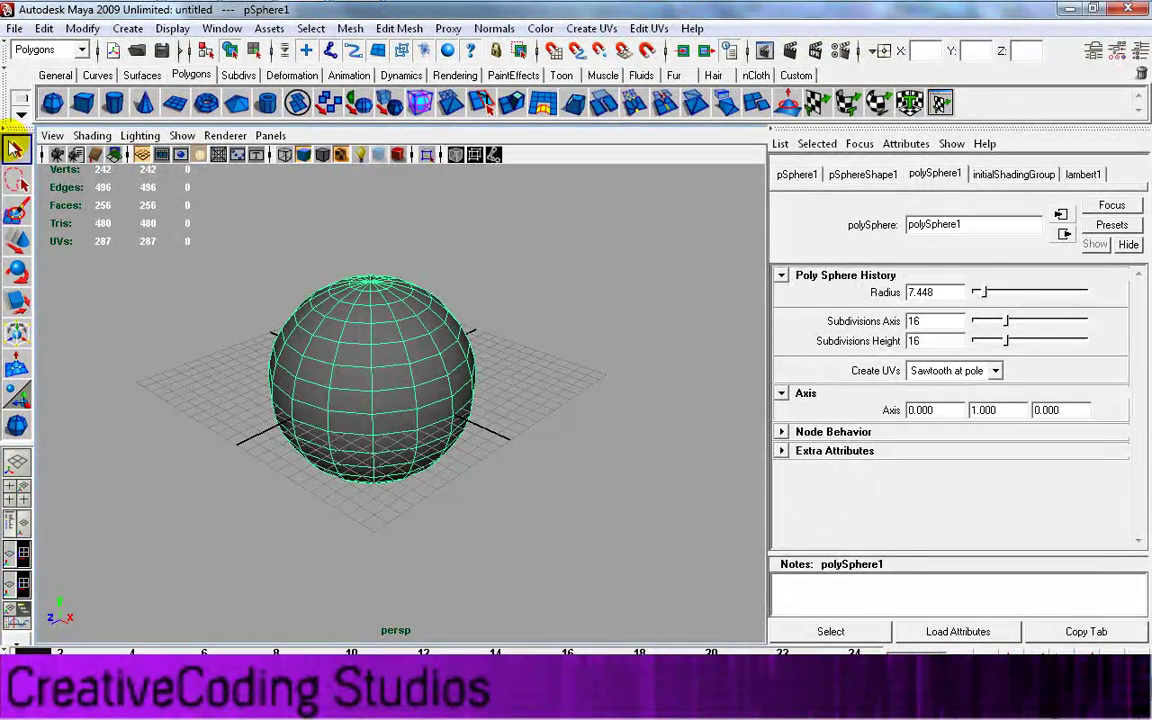
left_click(585, 435)
left_click(386, 358)
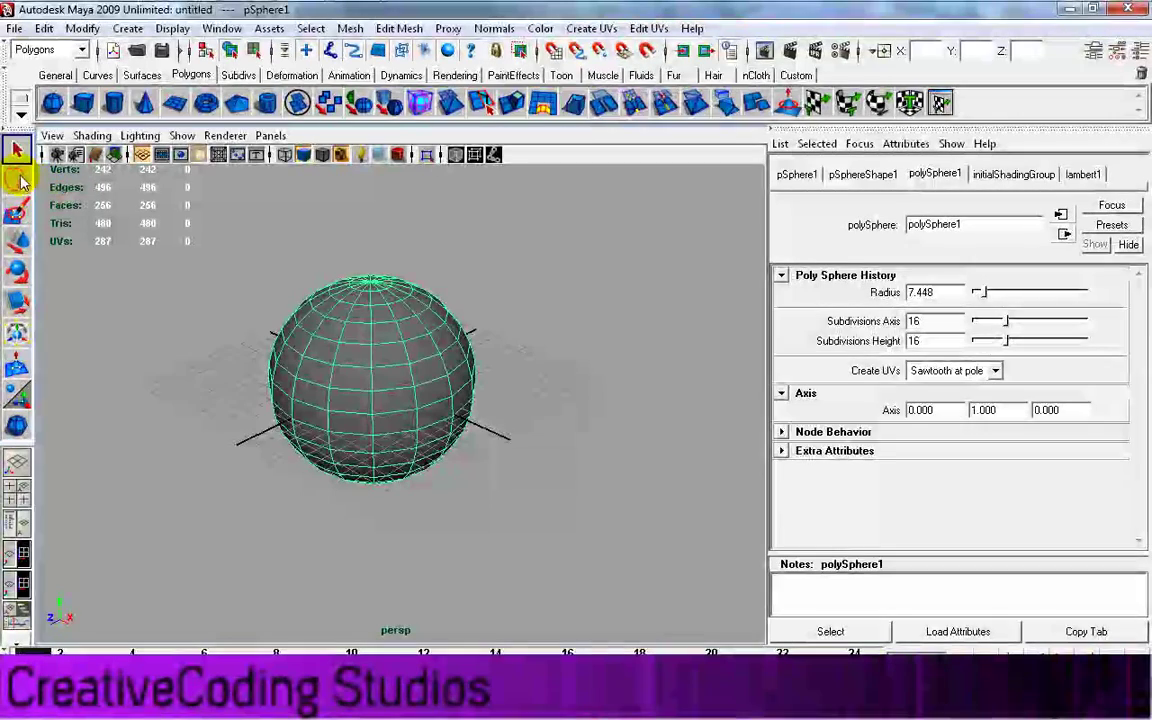
Step: Try the Lasso and Paint Selection tools, then return to object mode with the sphere selected and the Move tool active
left_click(19, 179)
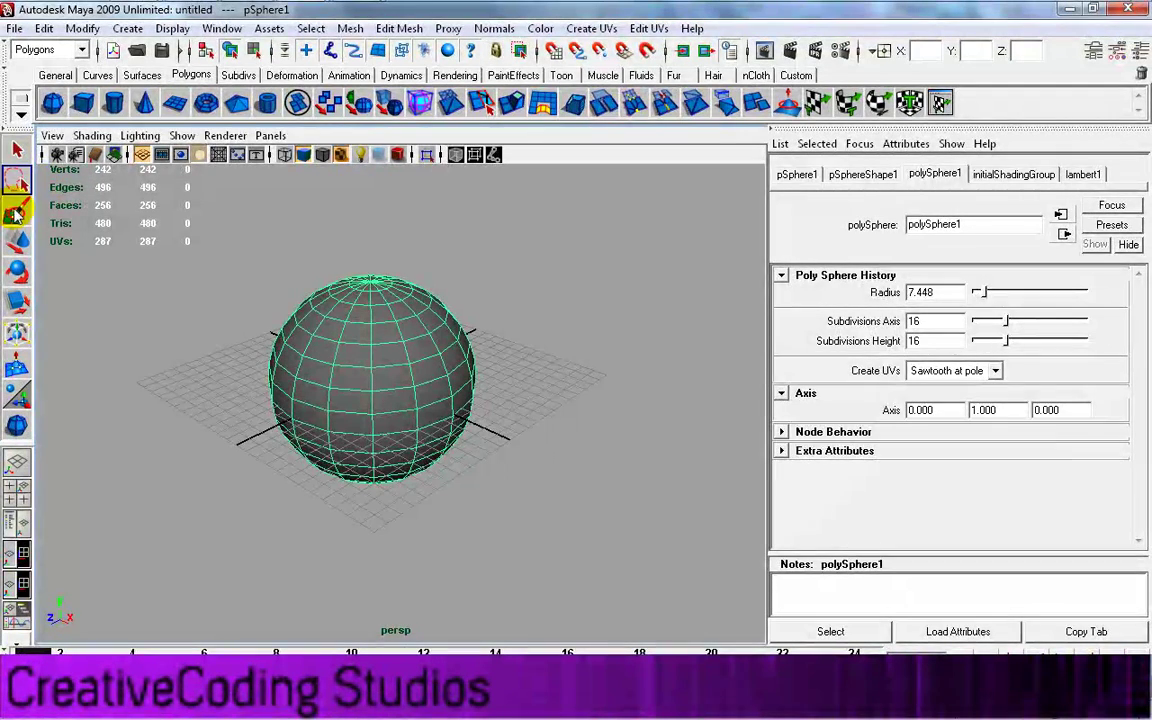
left_click(19, 212)
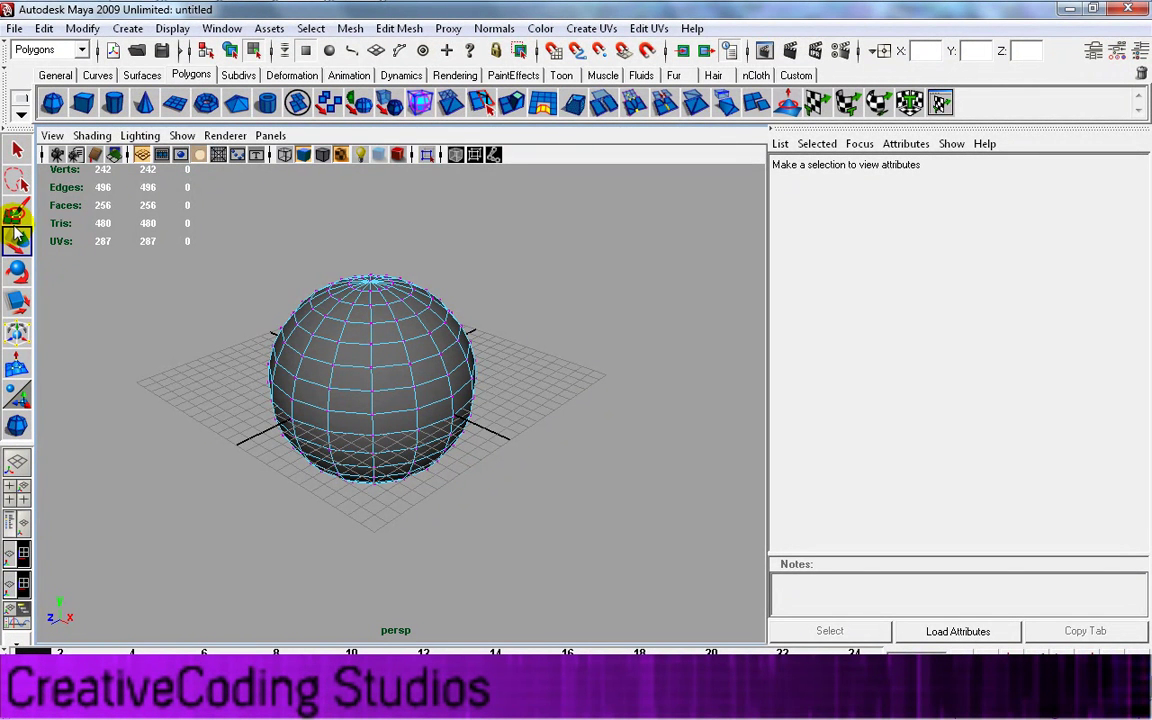
right_click_drag(403, 353, 430, 336)
left_click(430, 336)
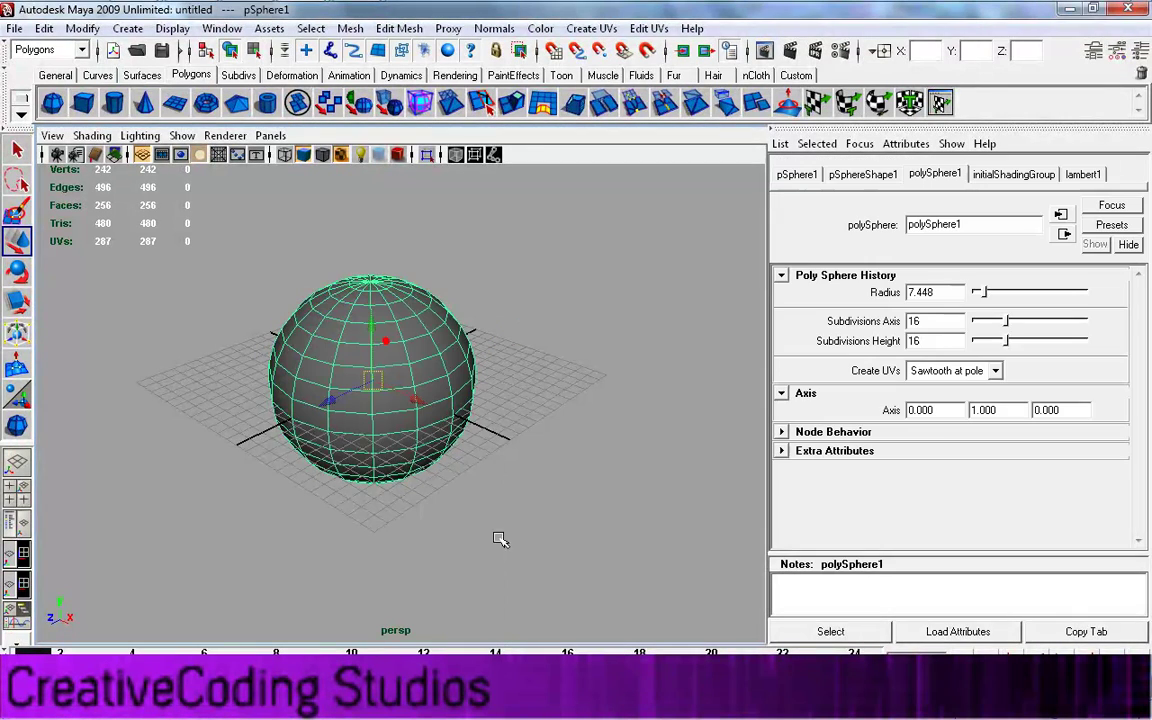
Step: Examine the sphere's Move manipulator and its three axis handles from several viewing angles
mouse_move(406, 406)
left_mouse_down("alt")
mouse_move(470, 481)
mouse_move(496, 489)
mouse_move(407, 412)
left_mouse_up("alt")
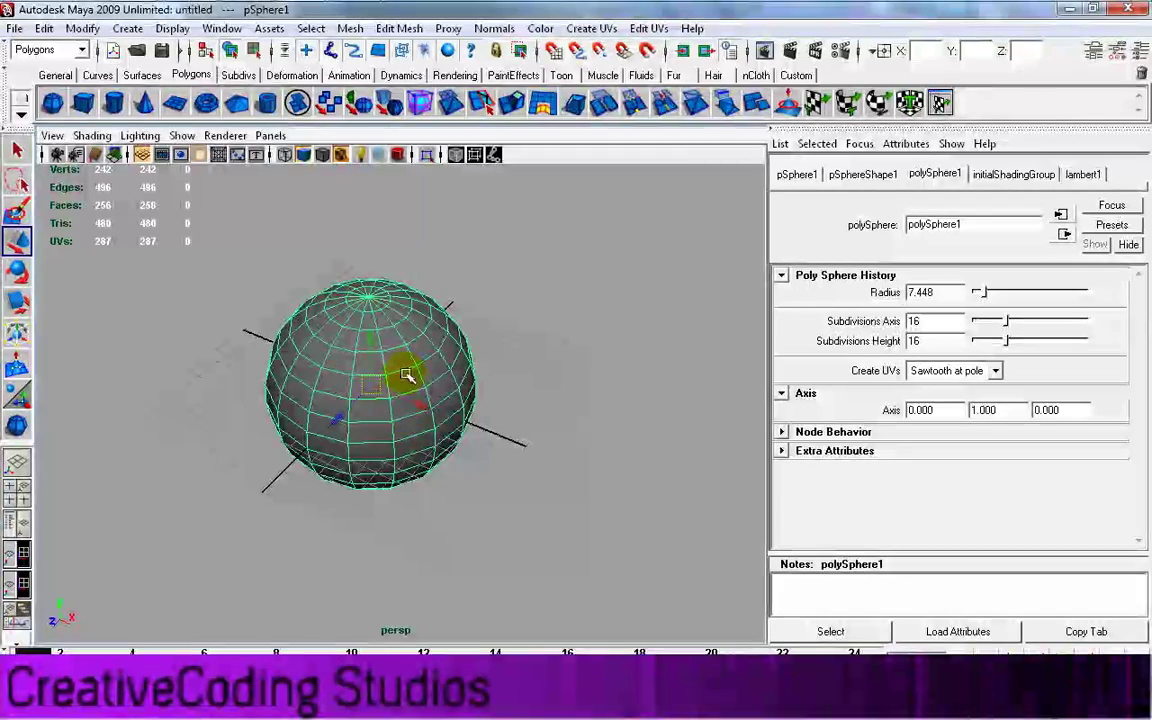
left_click_drag(368, 532, 424, 530, "alt")
left_click(424, 530)
left_click(398, 373)
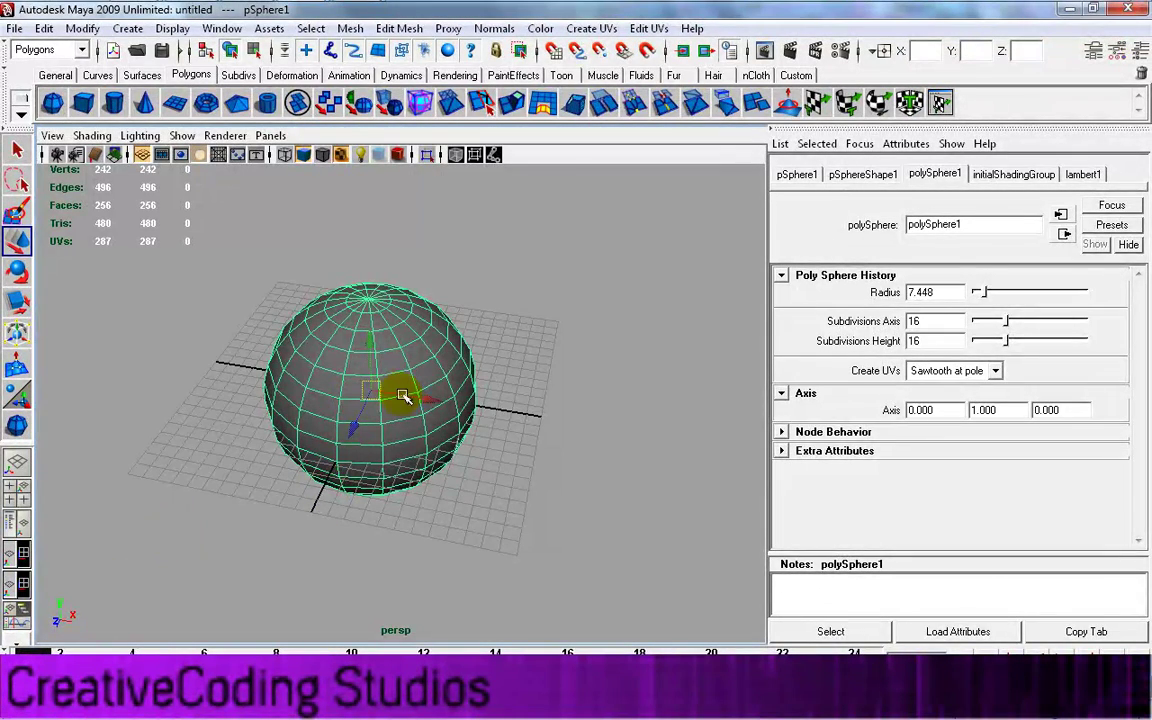
left_click_drag(481, 527, 584, 467, "alt")
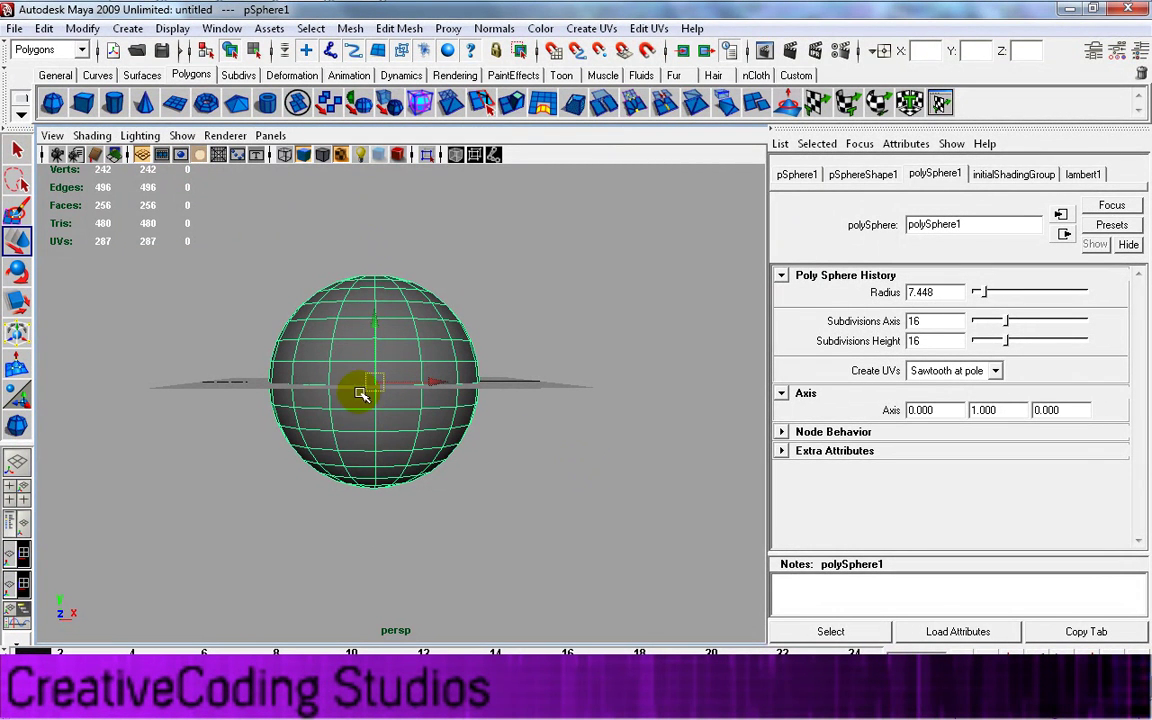
left_click_drag(602, 332, 507, 397, "alt")
left_click_drag(442, 432, 416, 404, "alt")
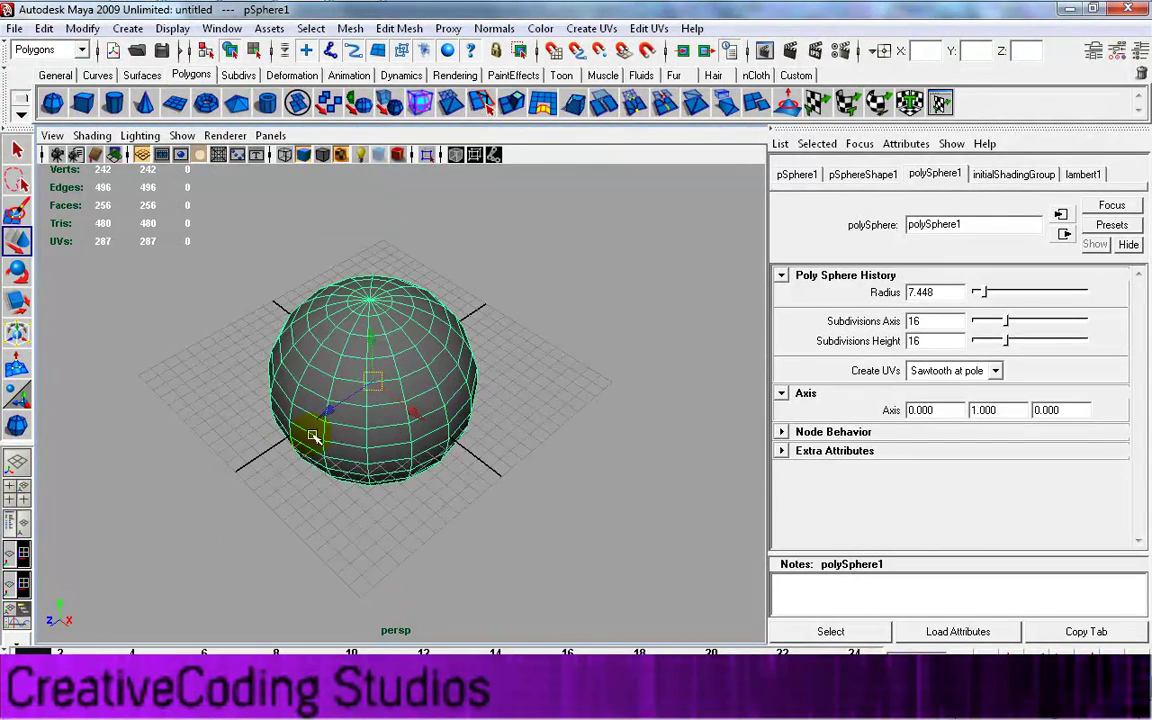
left_click_drag(325, 374, 385, 428, "alt")
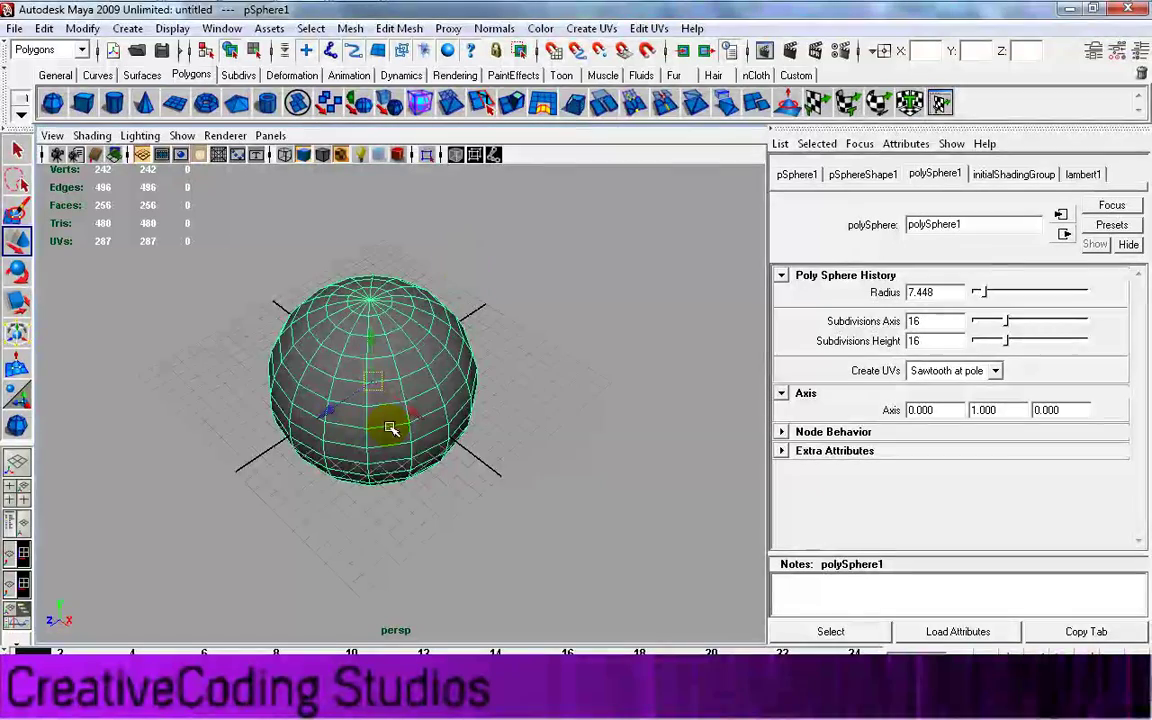
mouse_move(499, 497)
left_mouse_down("alt")
mouse_move(437, 437)
mouse_move(504, 491)
mouse_move(480, 503)
left_mouse_up("alt")
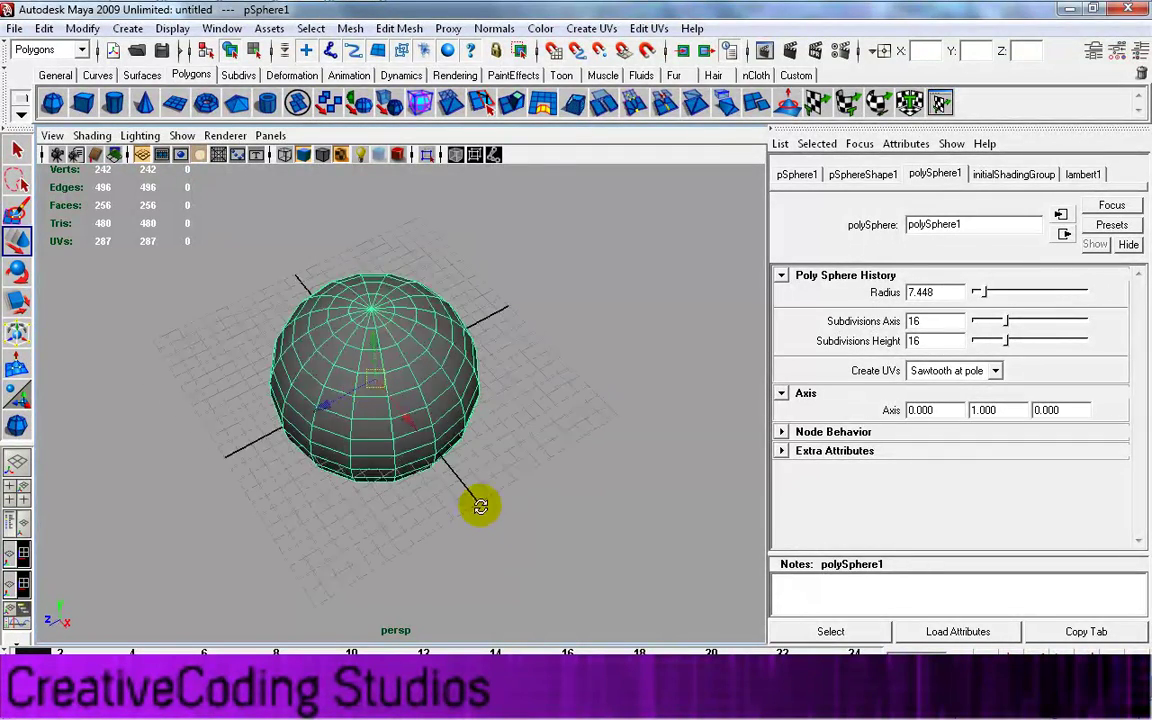
left_click_drag(385, 357, 324, 542, "alt")
left_click_drag(457, 490, 380, 498, "alt")
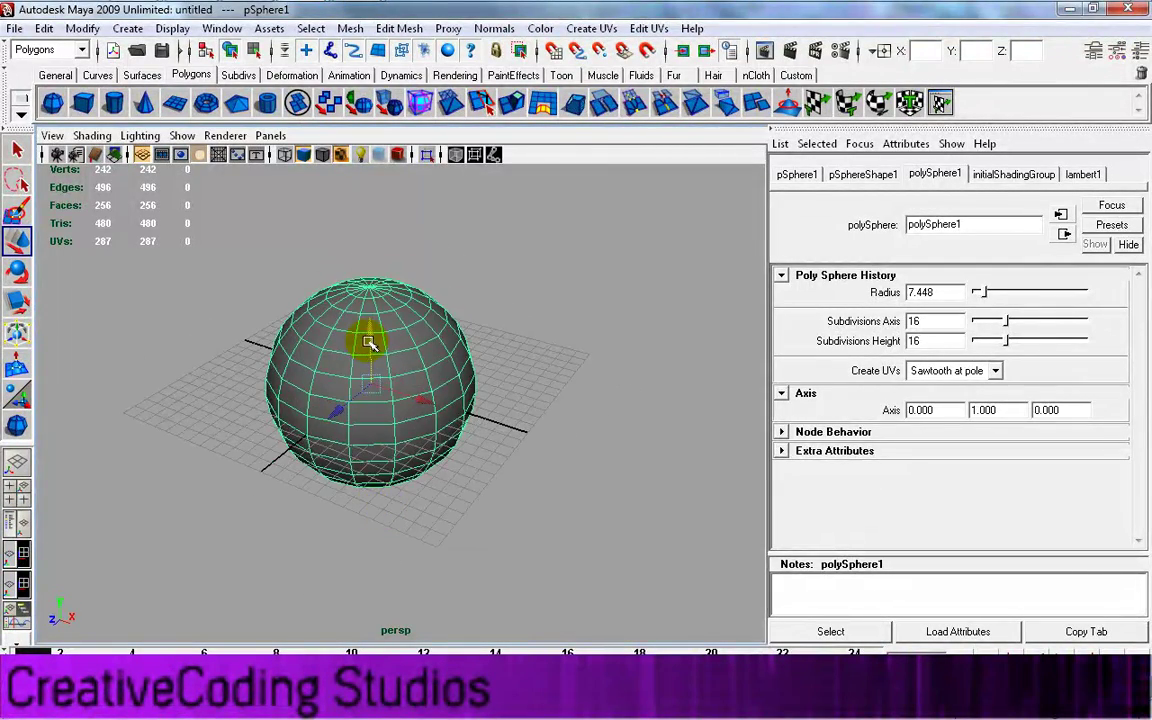
Step: Move the sphere freely with the Move manipulator so it sits above the grid near its centre
left_click_drag(382, 319, 534, 343)
left_click_drag(450, 345, 385, 287)
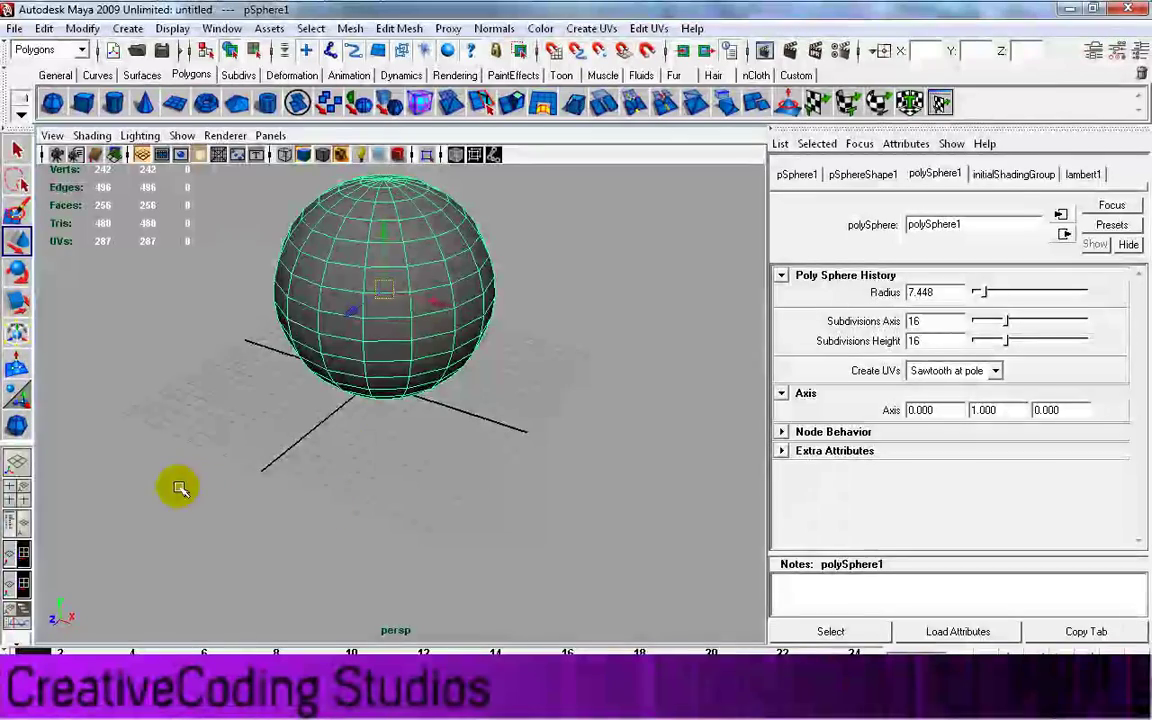
left_click_drag(228, 477, 263, 456, "alt")
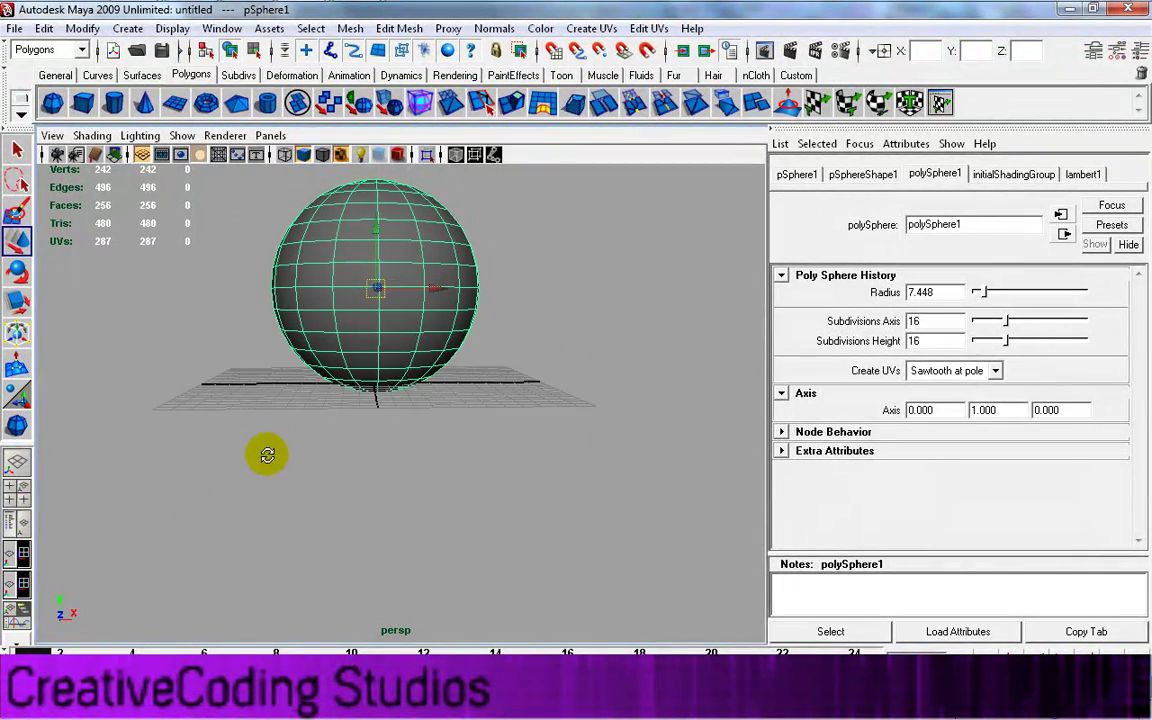
left_click_drag(358, 434, 418, 416, "alt")
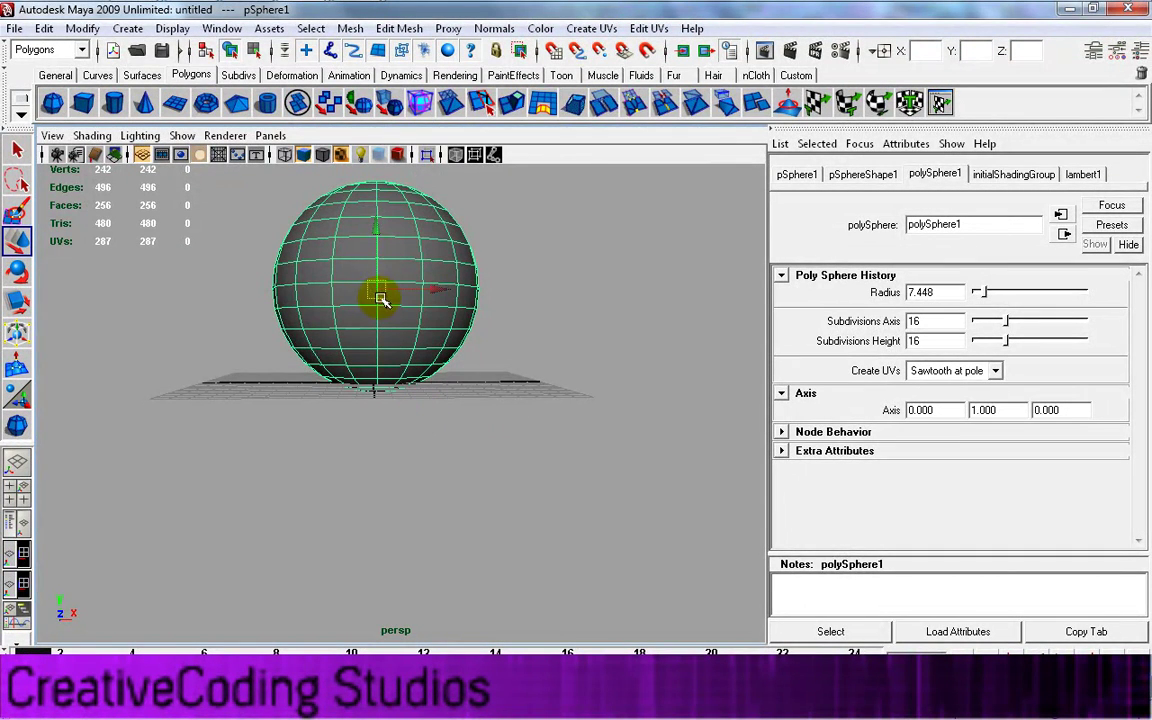
Step: Examine the raised sphere against the grid up close and from different sides by zooming, panning and orbiting
scroll(376, 305, "up", 6)
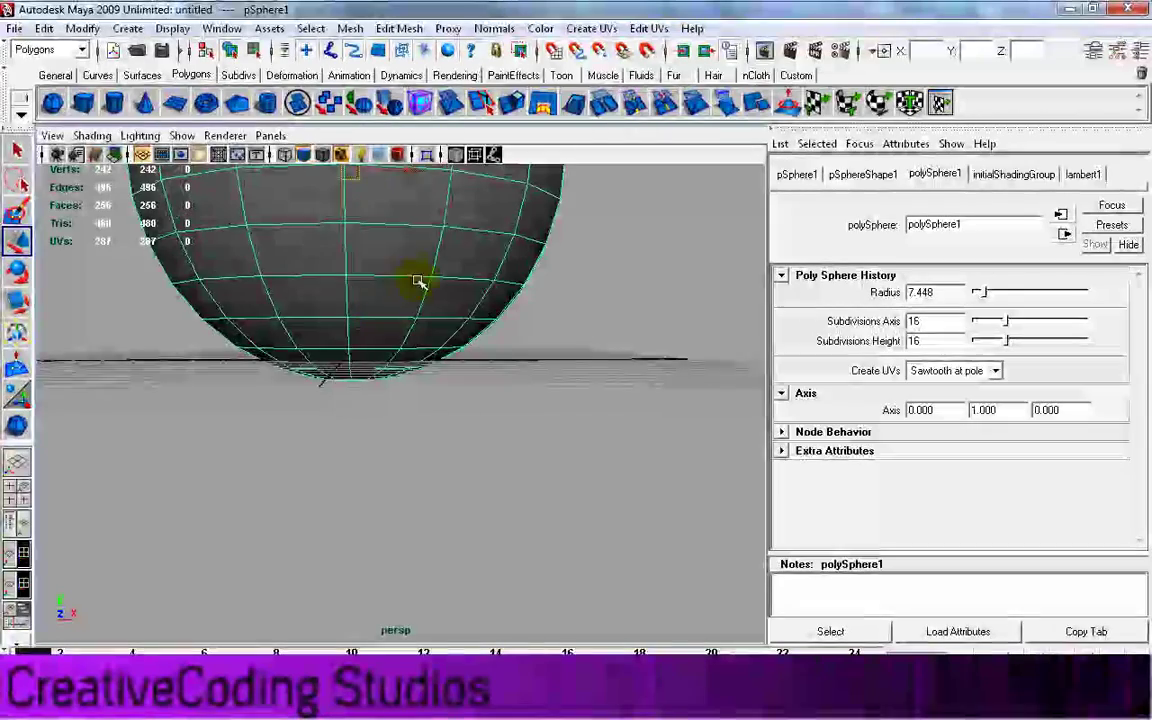
middle_click_drag(409, 263, 425, 407, "alt")
left_click_drag(373, 329, 370, 383, "alt")
left_click_drag(512, 354, 382, 403, "alt")
left_click_drag(615, 473, 493, 429, "alt")
left_click_drag(393, 407, 598, 517, "alt")
left_click_drag(308, 513, 527, 432, "alt")
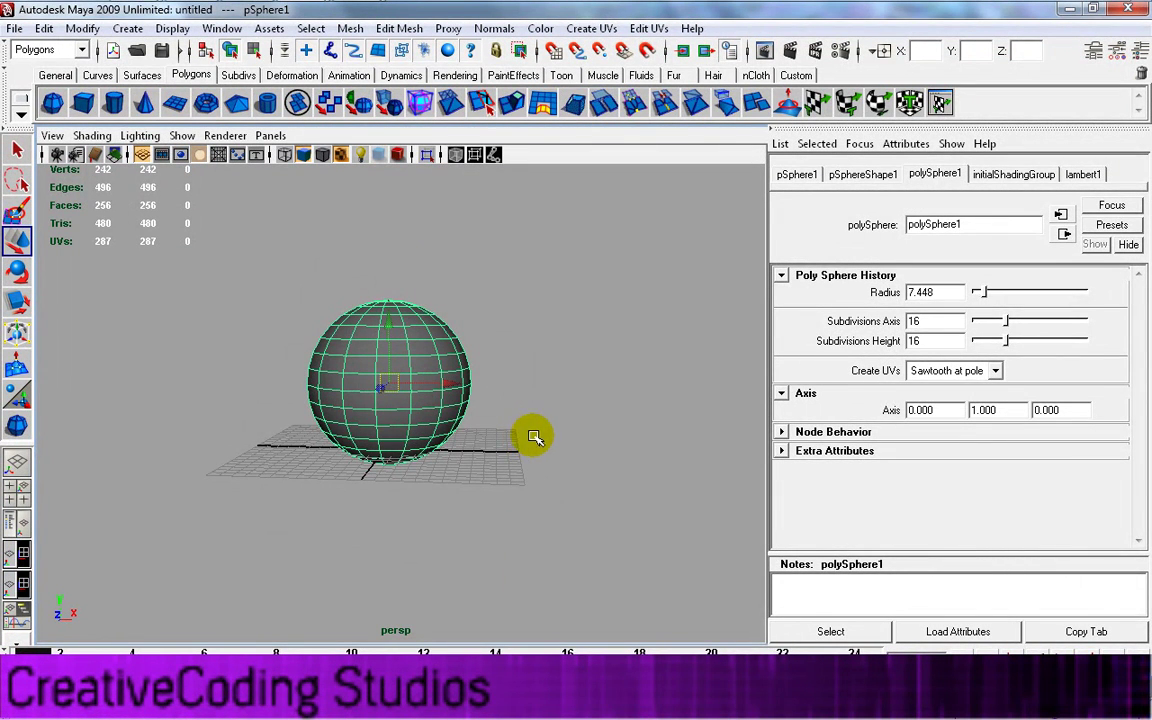
Step: Show the four-view layout, compare the views, and maximize the top view and the perspective view in turn
key("space")
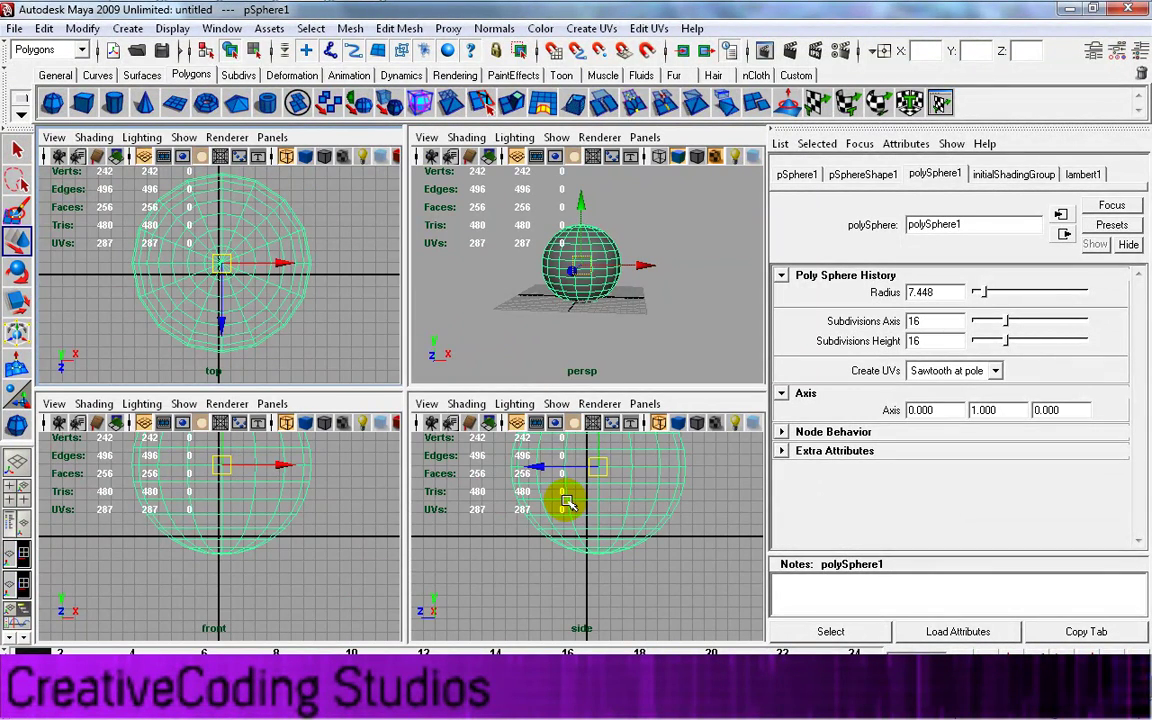
left_click_drag(514, 360, 680, 283, "alt")
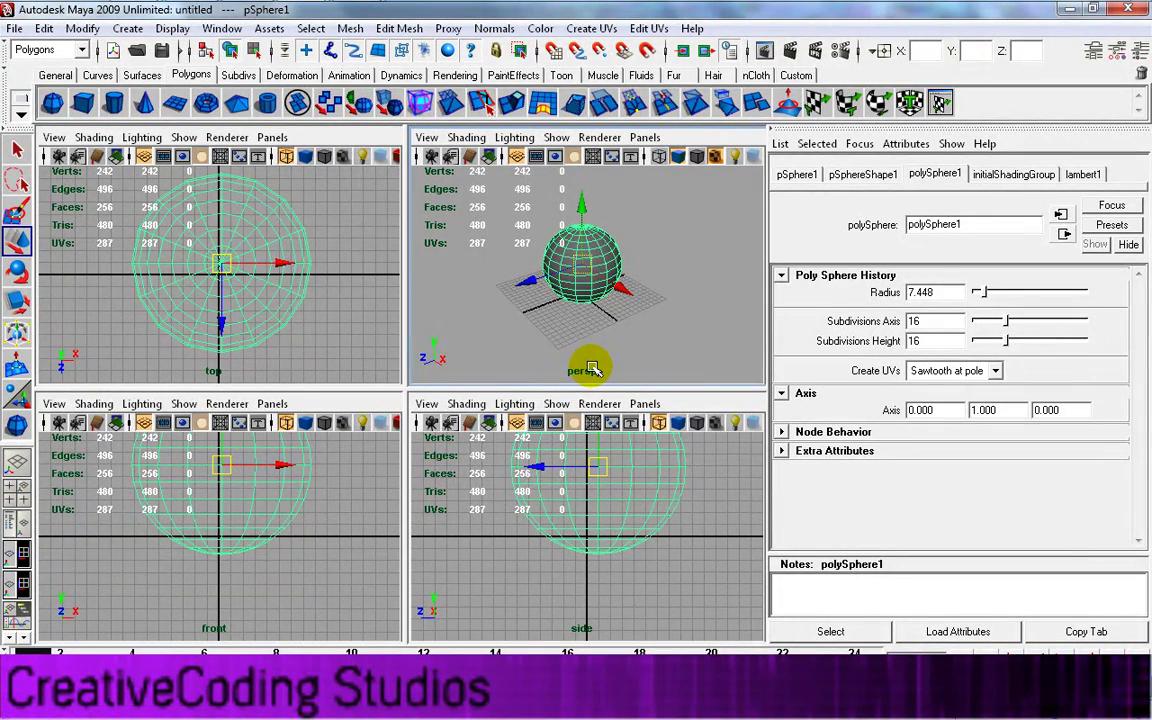
left_click_drag(216, 350, 226, 283, "alt")
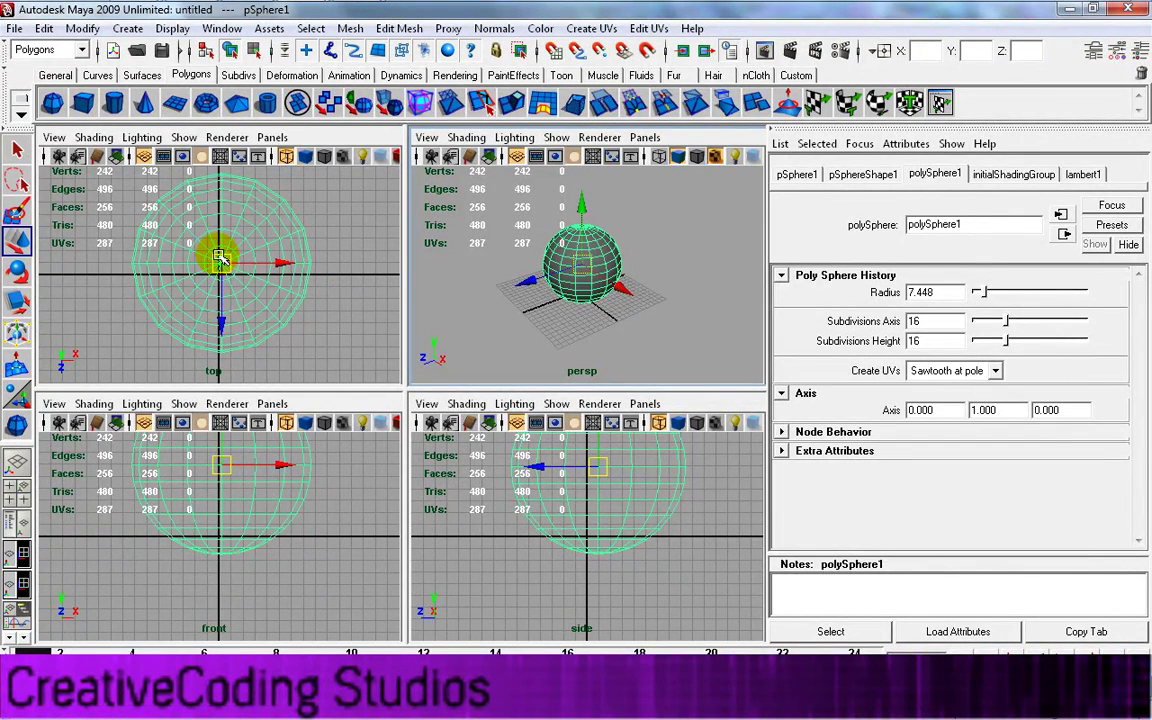
key("space")
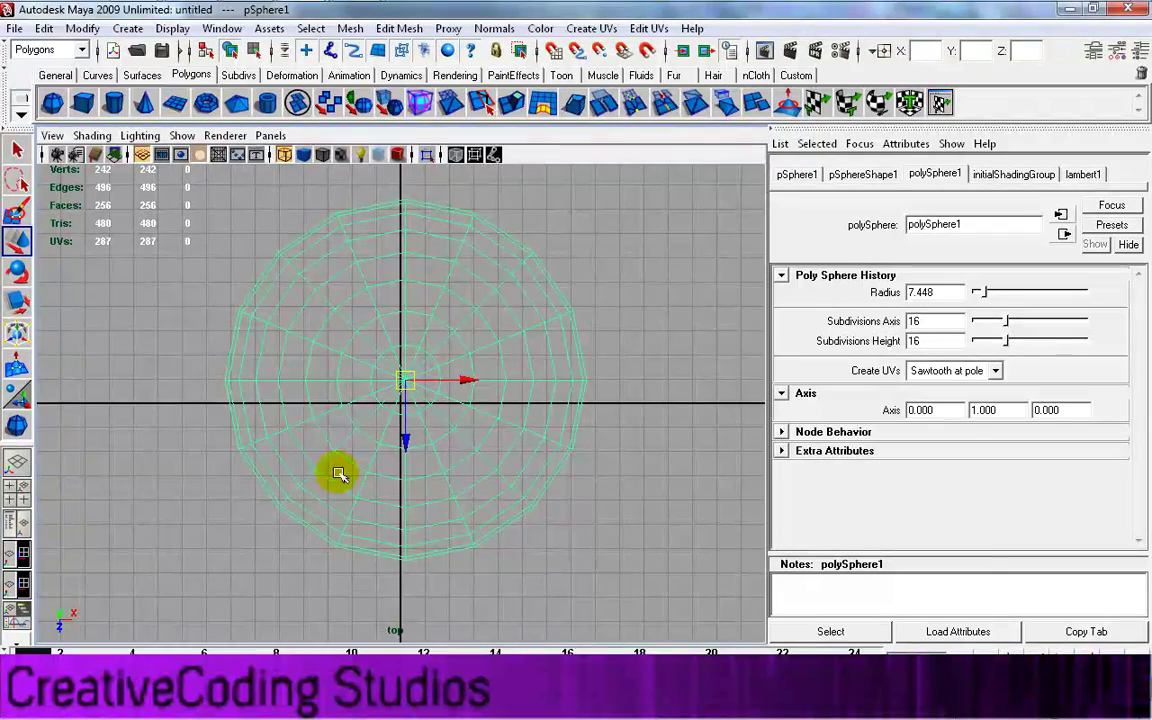
key("space")
key("space")
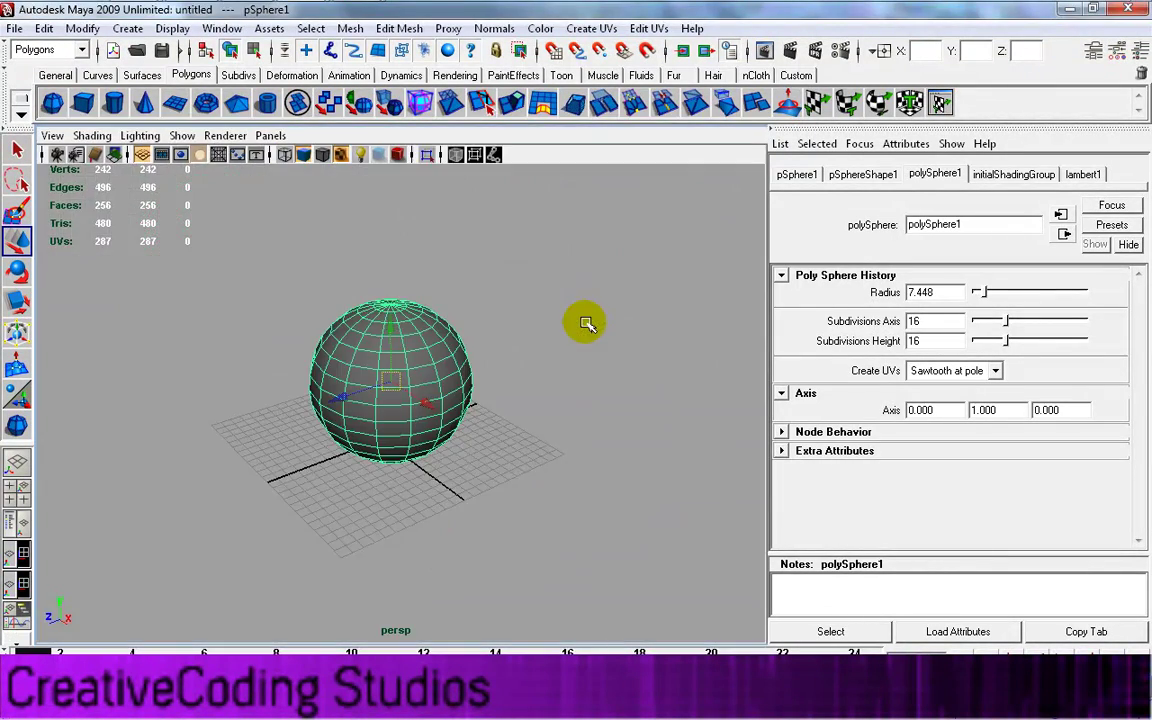
Step: Maximize the top view and move the sphere horizontally until it lies close to the grid's origin
key("space")
key("space")
key("space")
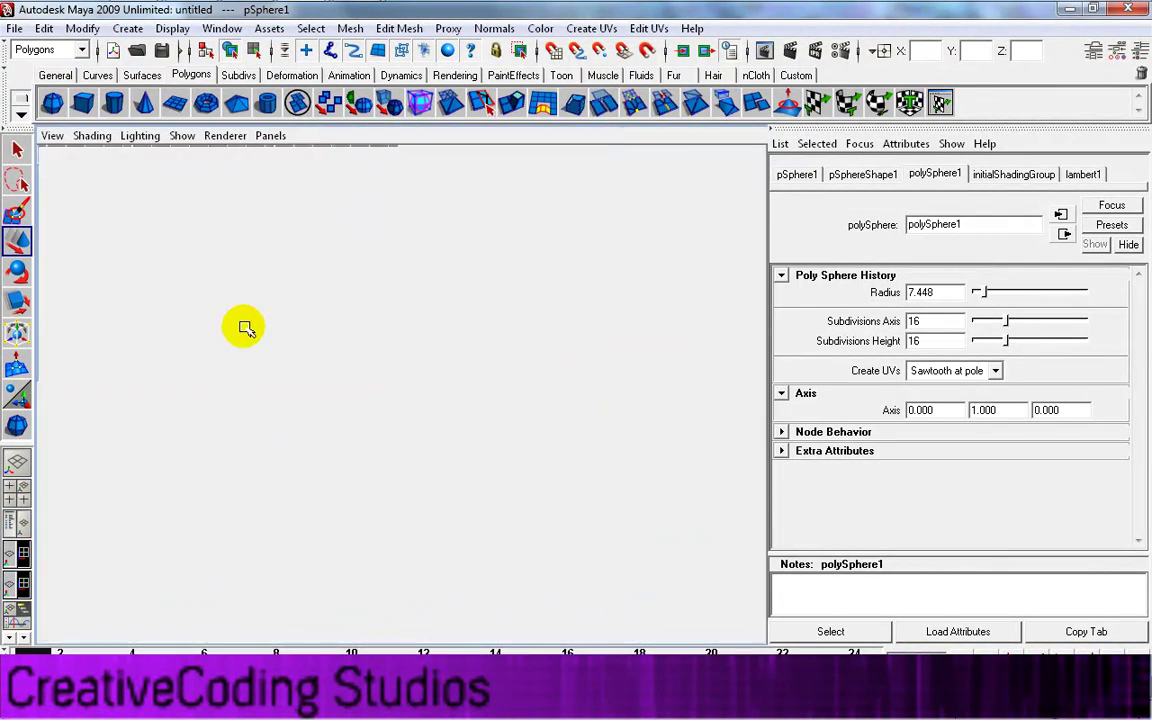
key("space")
left_click_drag(406, 378, 415, 455)
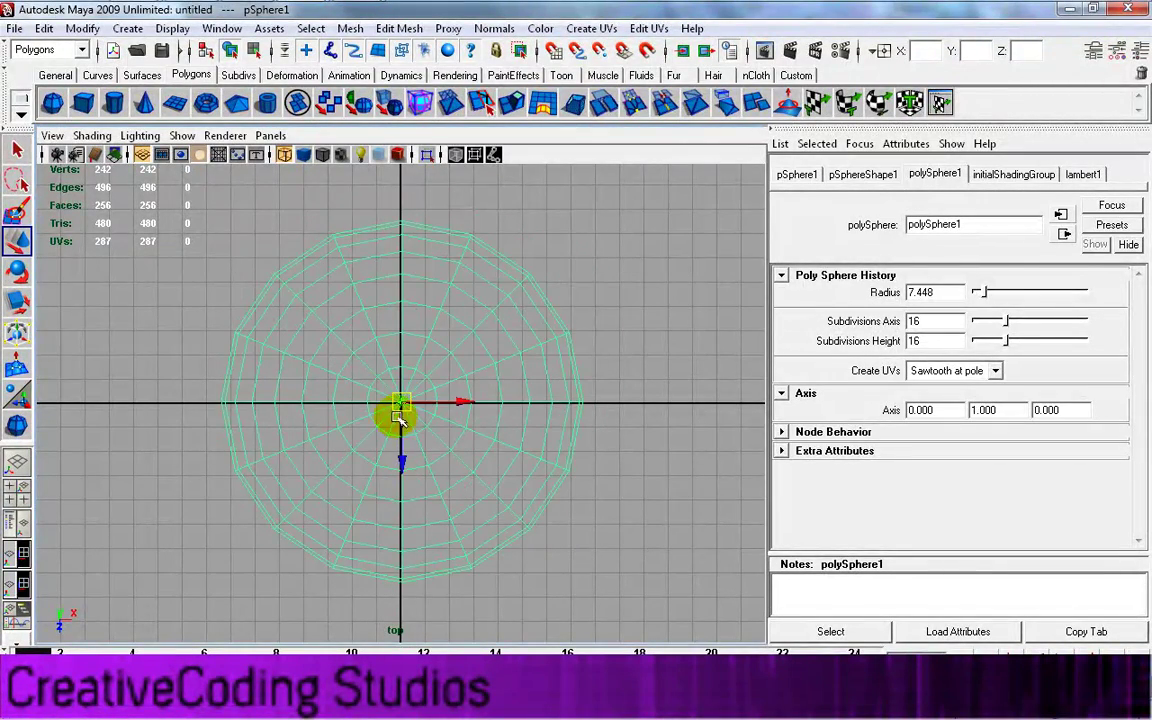
left_click_drag(401, 401, 488, 460)
left_click_drag(428, 350, 404, 410)
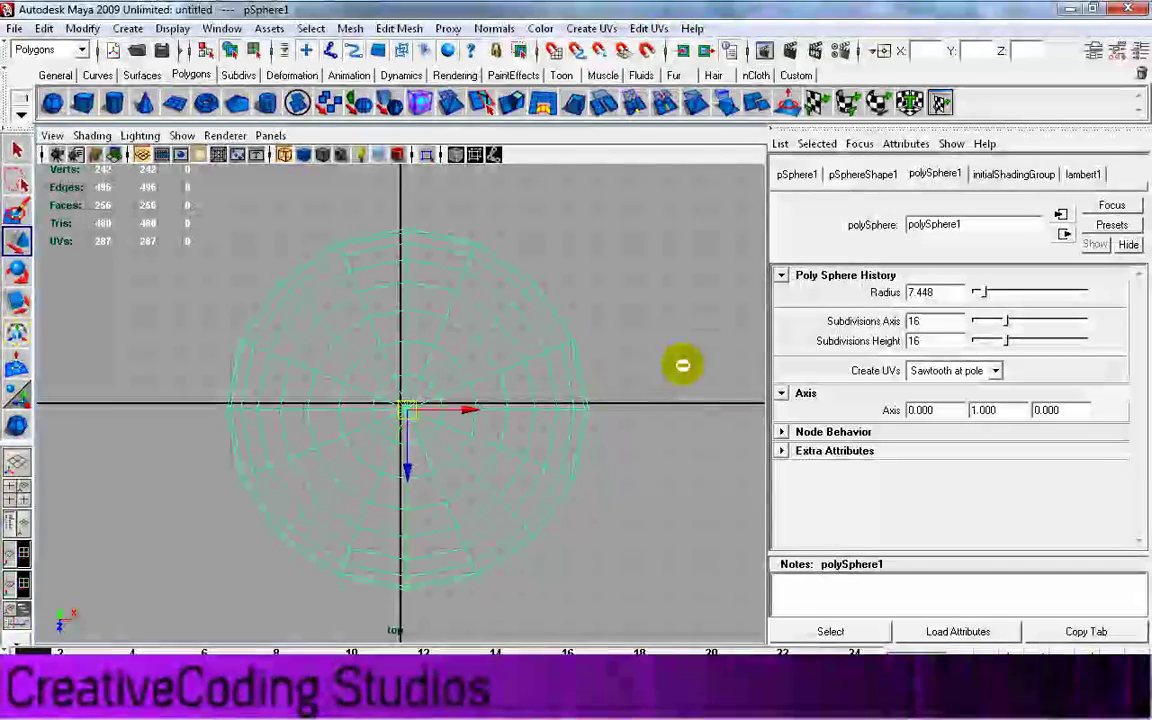
middle_click_drag(598, 391, 580, 518, "alt")
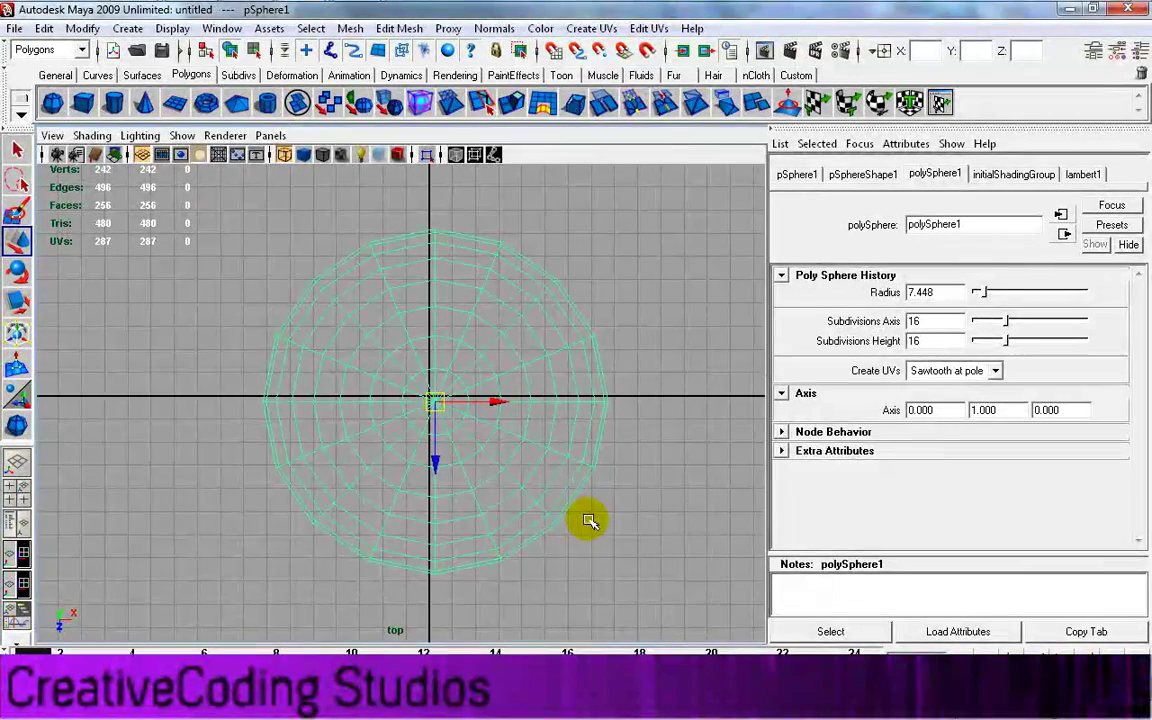
Step: Return to the maximized perspective view and look at the repositioned sphere from above
key("space")
key("space")
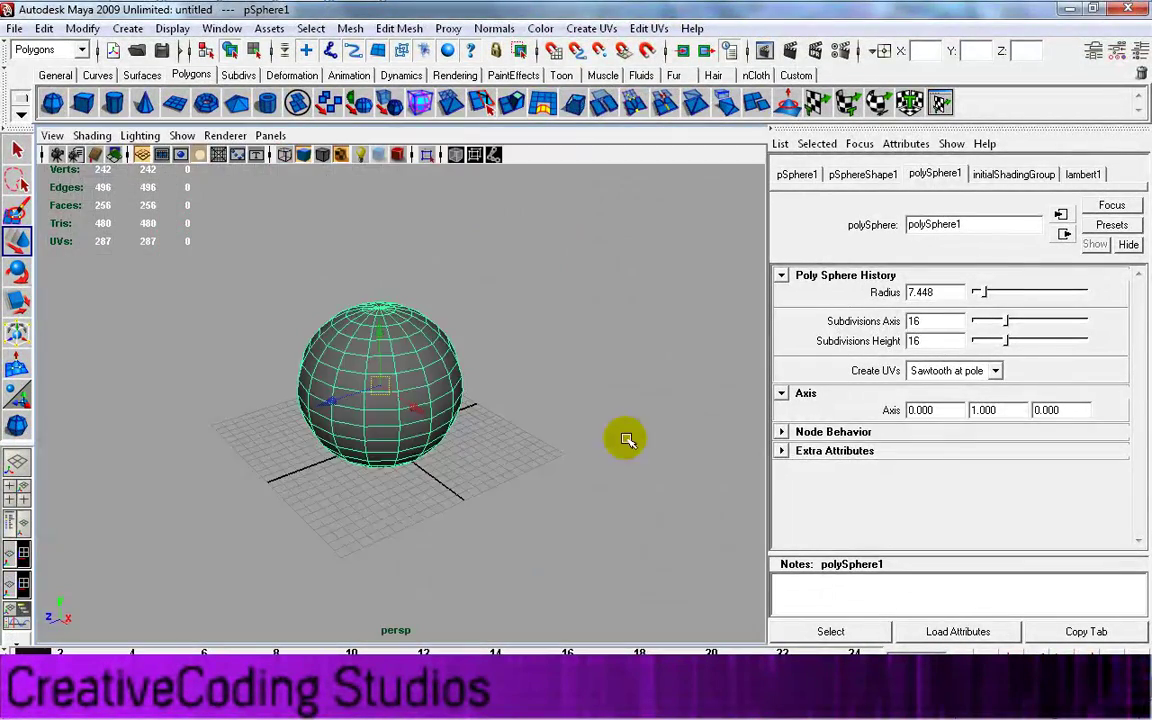
left_click_drag(375, 541, 463, 378, "alt")
right_click_drag(463, 389, 460, 410, "alt")
left_click_drag(442, 410, 458, 288, "alt")
Step: Switch the sphere to edge mode, try moving a single edge, undo the move and return to object mode
right_click(460, 291)
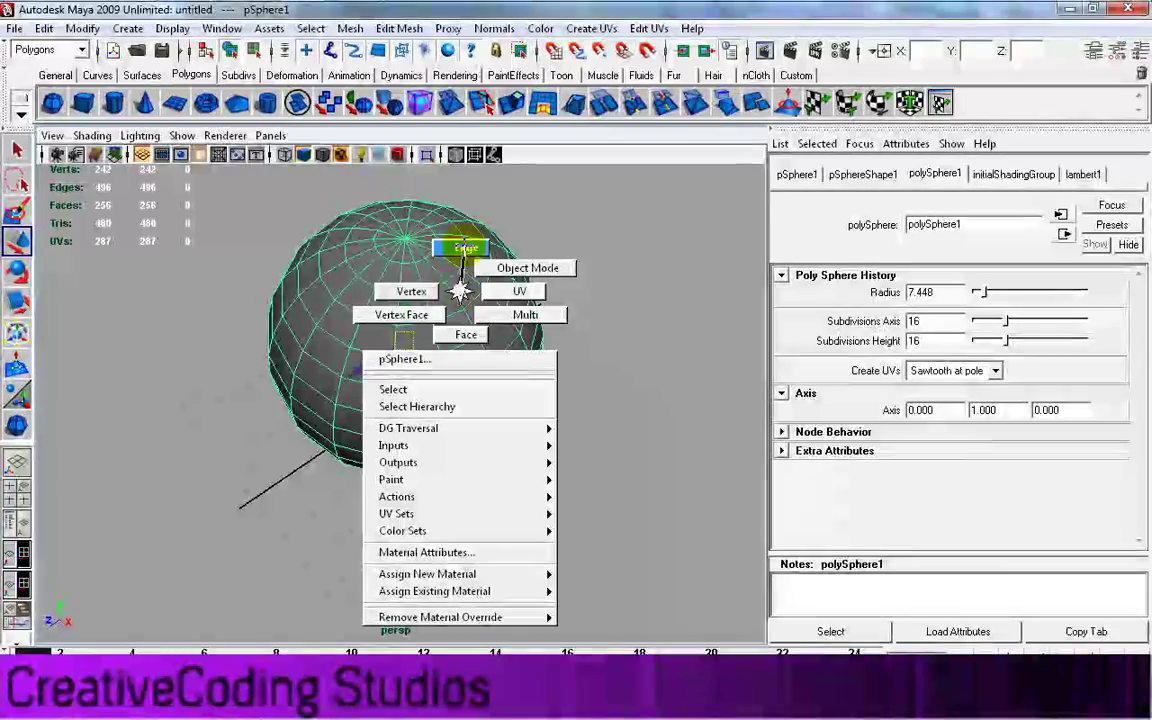
left_click(466, 247)
right_click_drag(415, 392, 607, 319, "alt")
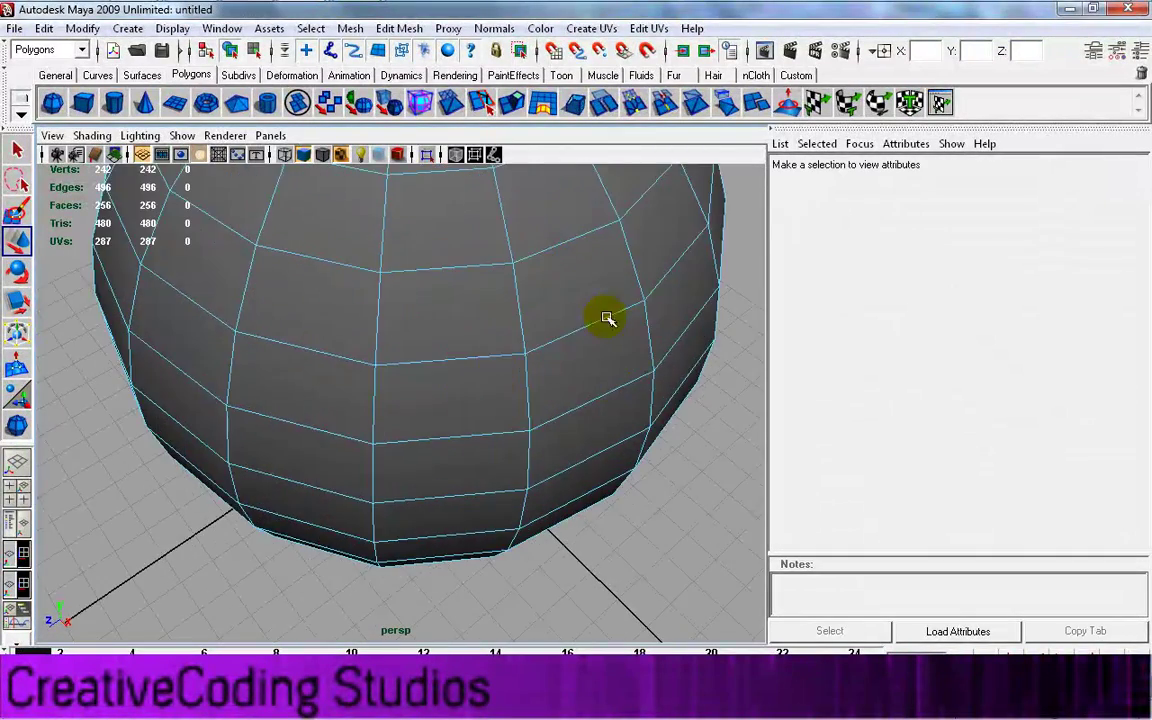
middle_click_drag(607, 308, 541, 345, "alt")
left_click(428, 372)
left_click_drag(428, 372, 425, 481, "alt")
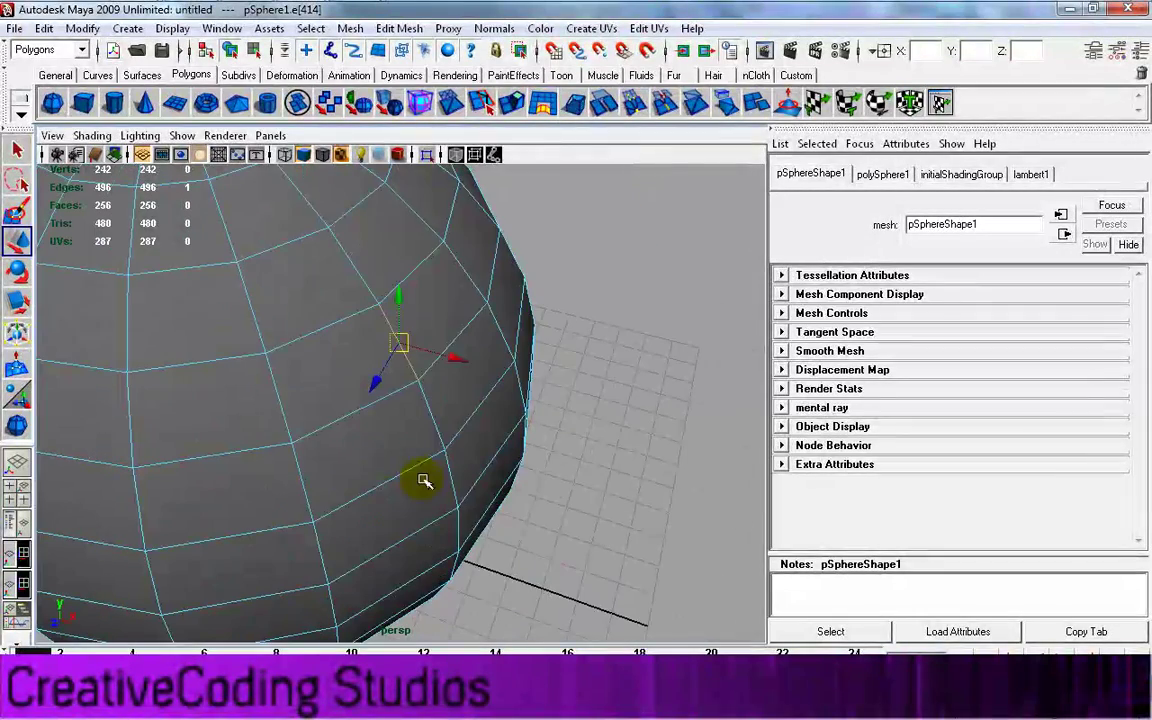
left_click_drag(438, 364, 490, 368)
key("ctrl+z")
right_click_drag(362, 368, 407, 345)
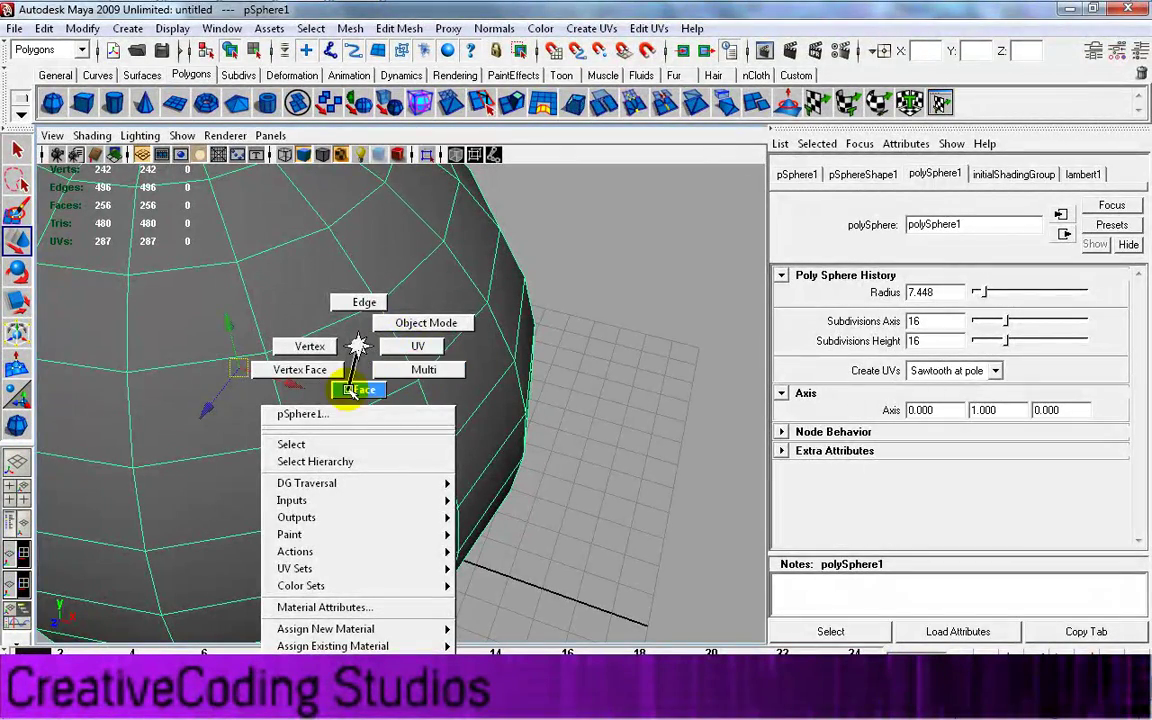
Step: Switch the sphere to face mode, select one face, try moving it and undo the move
right_click_drag(367, 397, 367, 391)
left_click(326, 328)
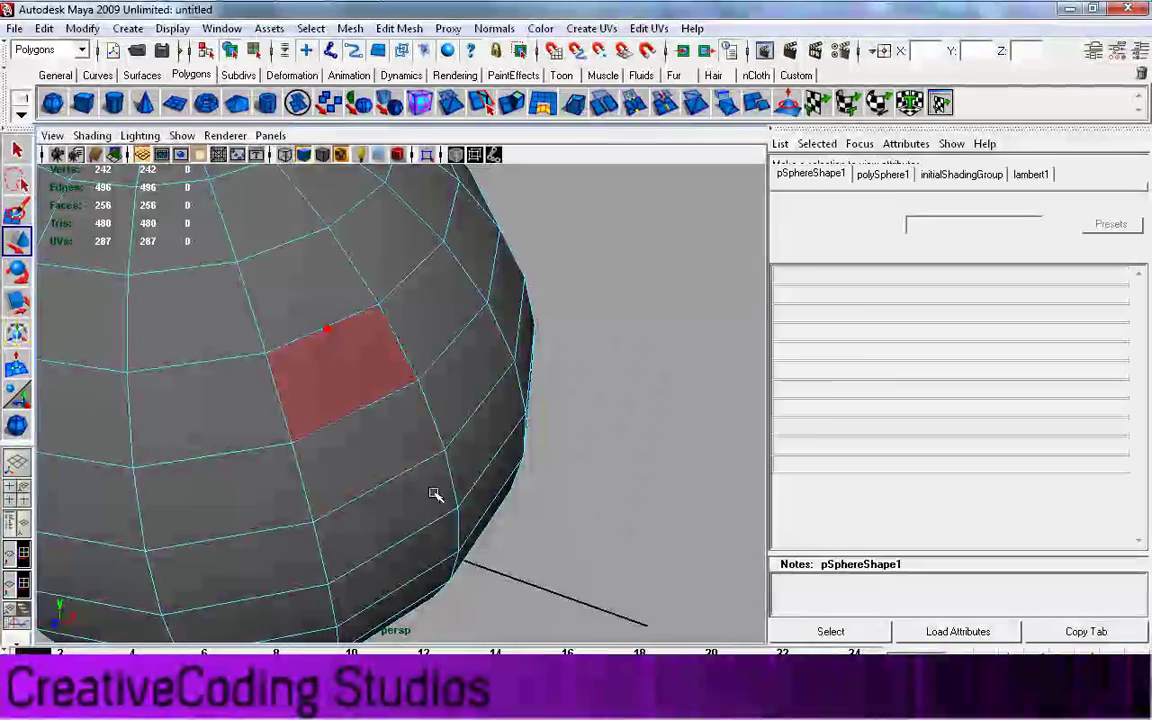
left_click_drag(507, 551, 492, 347, "alt")
left_click_drag(485, 262, 511, 275)
key("ctrl+z")
Step: Switch the sphere to vertex mode, select one vertex, try moving it outward and undo the move
right_click(346, 348)
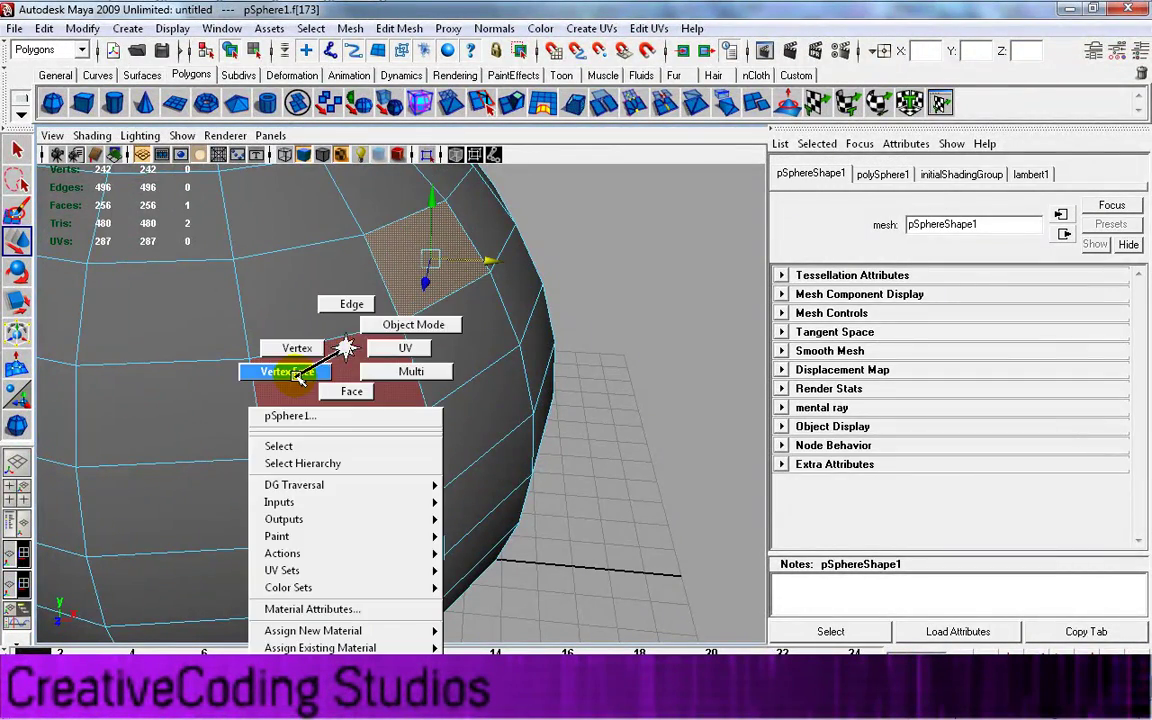
right_click_drag(300, 375, 292, 373)
right_click(352, 276)
right_click_drag(352, 276, 298, 276)
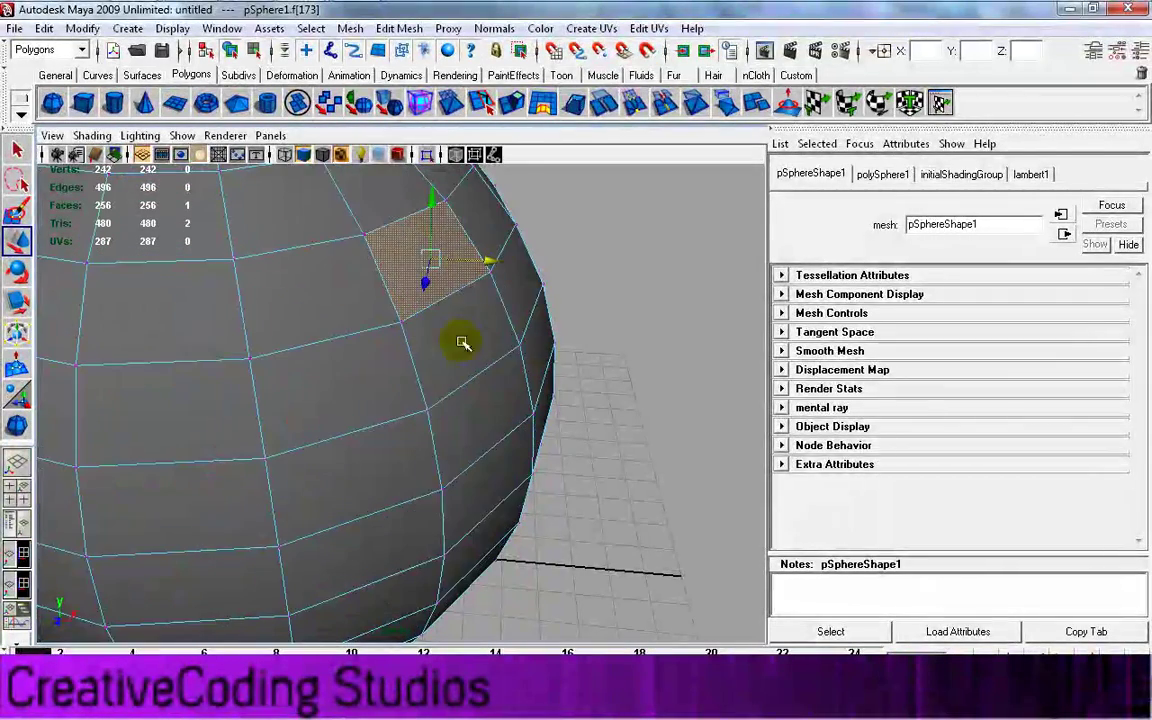
left_click(368, 234)
left_click_drag(434, 280, 433, 382, "alt")
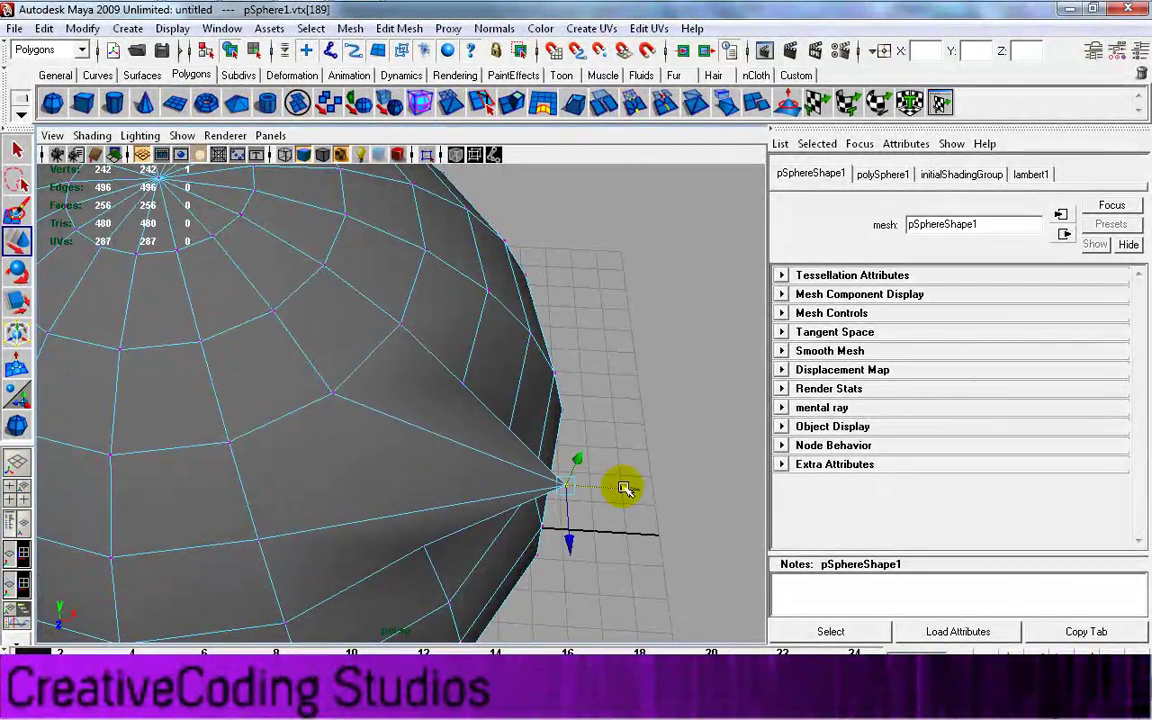
left_click_drag(622, 489, 628, 499)
key("ctrl+z")
left_click_drag(345, 569, 300, 500, "alt")
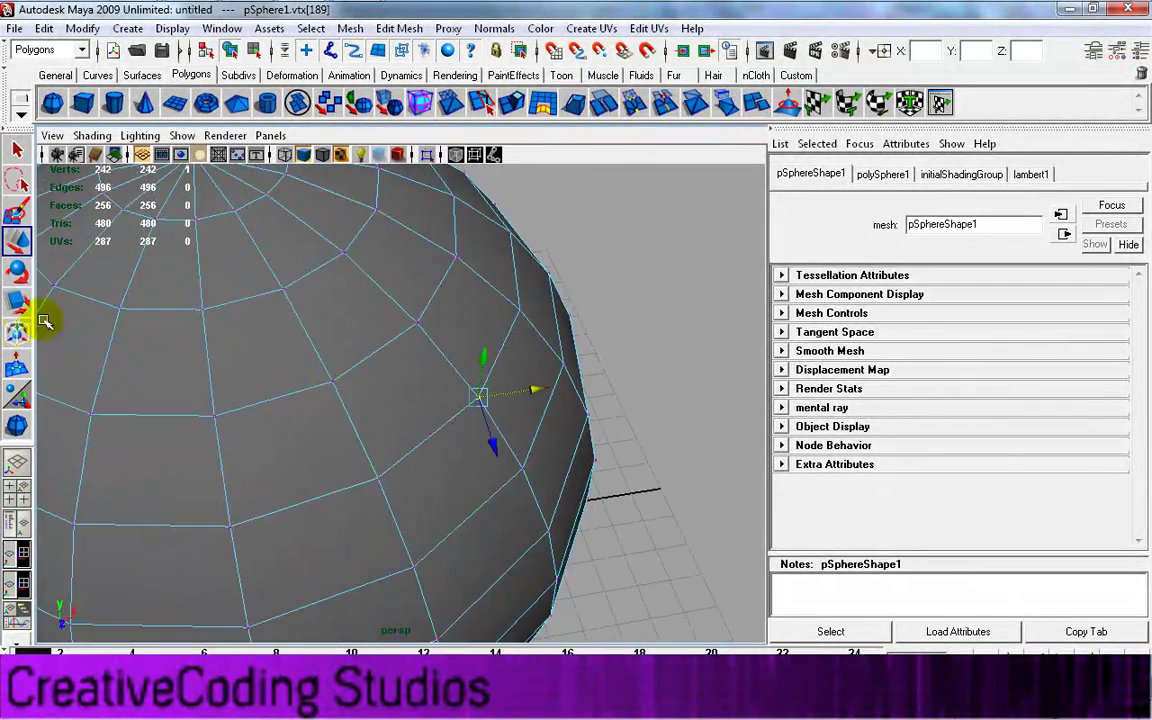
Step: Return the sphere to object mode and turn it freely in several directions with the Rotate tool in the perspective view
left_click(17, 271)
scroll(289, 461, "down", 5)
right_click_drag(249, 365, 334, 338)
left_click_drag(356, 432, 422, 404, "alt")
left_click(422, 400)
left_click_drag(611, 464, 500, 436, "alt")
left_click_drag(440, 388, 400, 399)
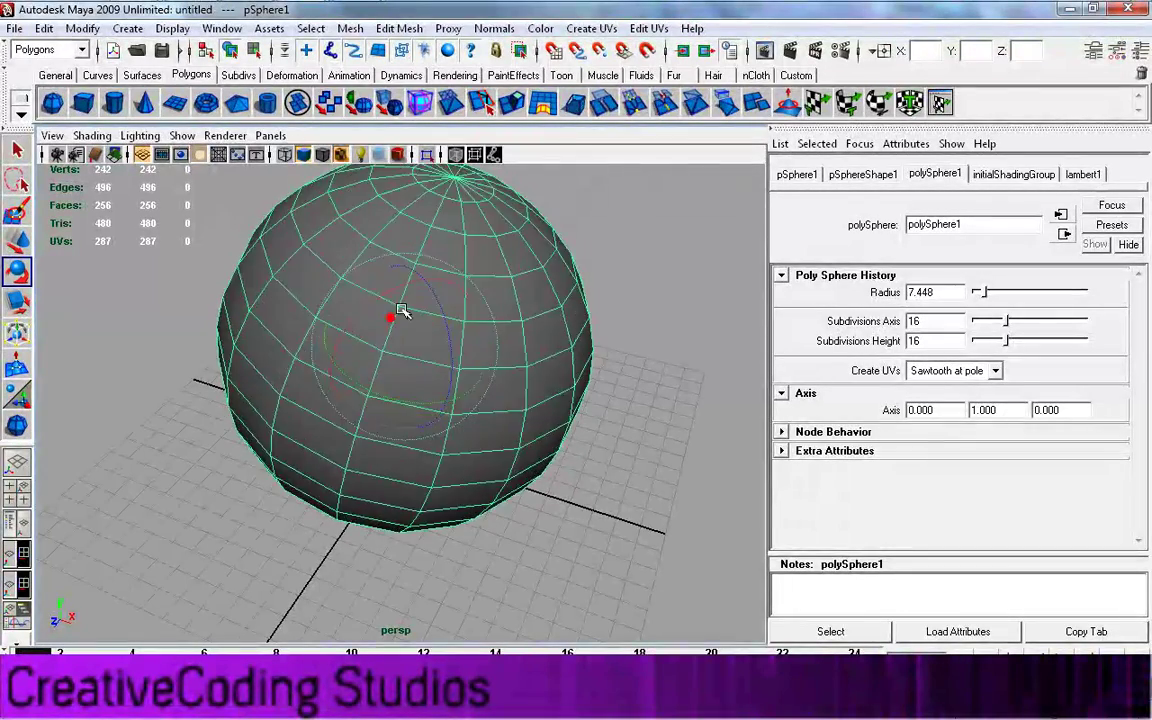
mouse_move(422, 330)
left_mouse_down()
mouse_move(411, 327)
mouse_move(416, 310)
left_mouse_up()
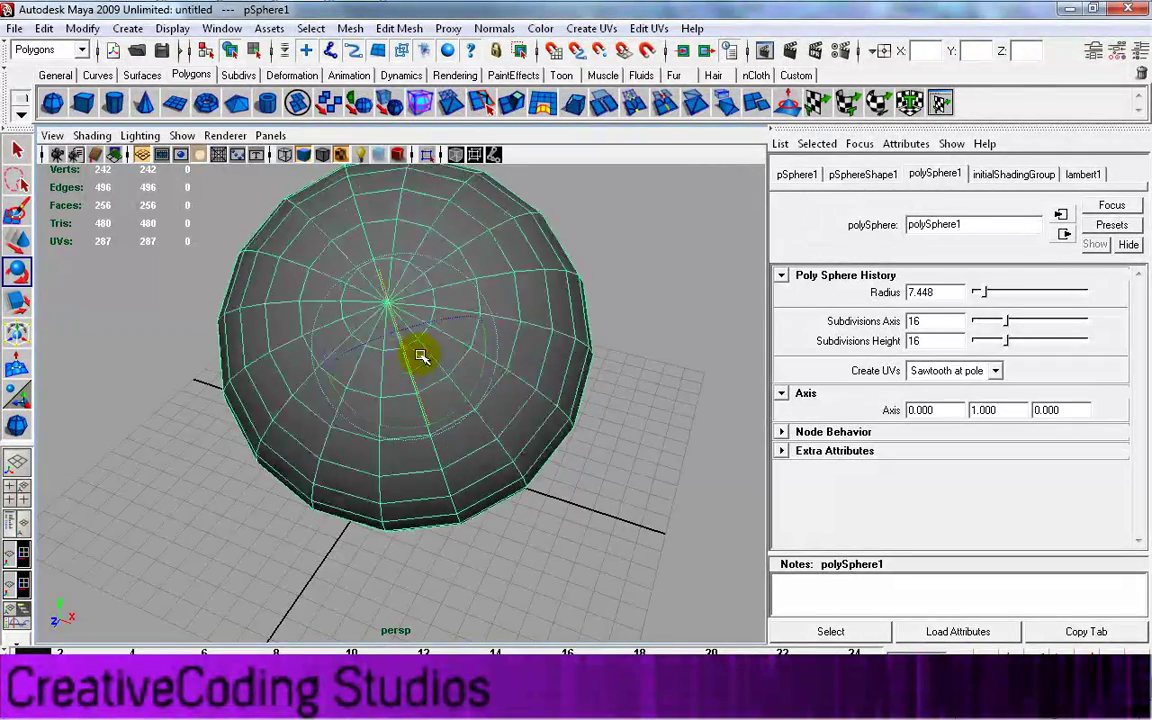
mouse_move(401, 316)
left_mouse_down()
mouse_move(406, 375)
mouse_move(393, 319)
left_mouse_up()
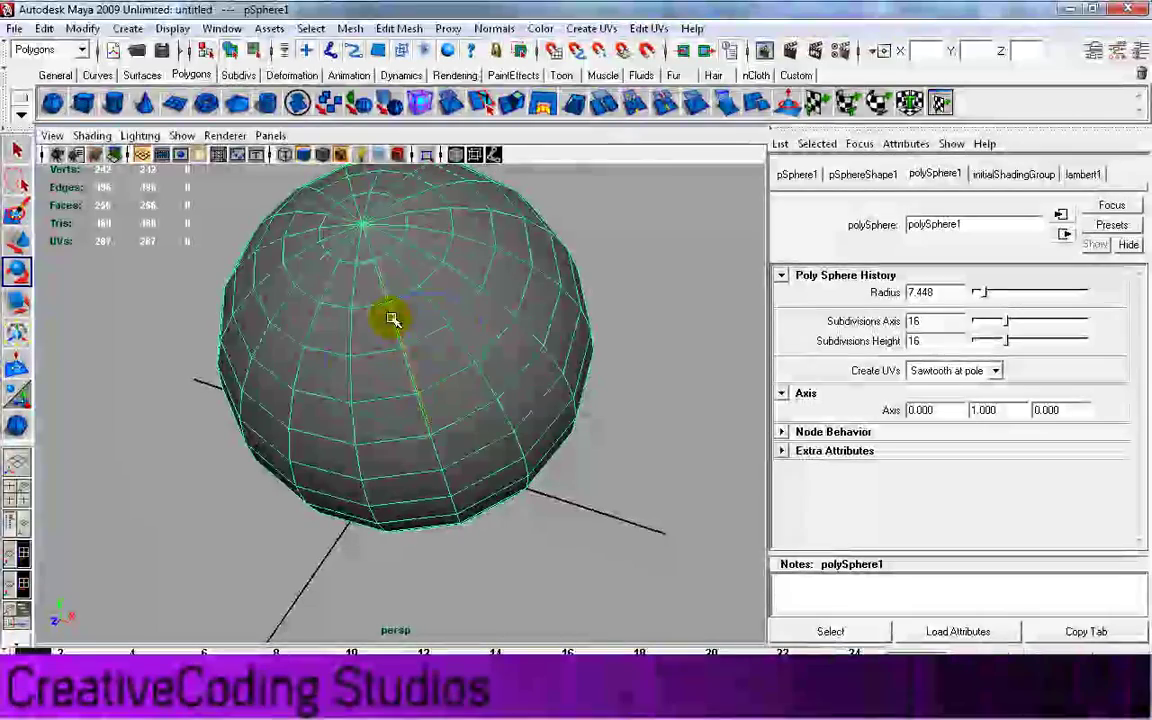
Step: Rotate the sphere in the maximized top view and return to the maximized perspective view
key("space")
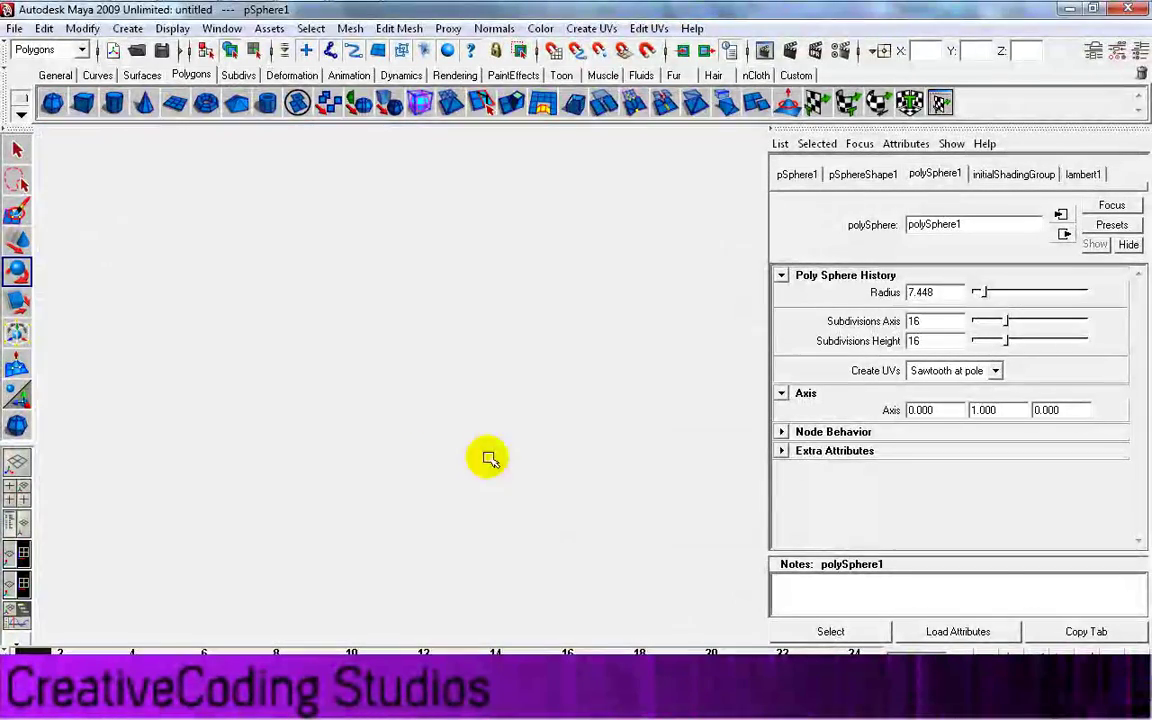
key("space")
mouse_move(444, 436)
left_mouse_down()
mouse_move(460, 374)
mouse_move(491, 408)
left_mouse_up()
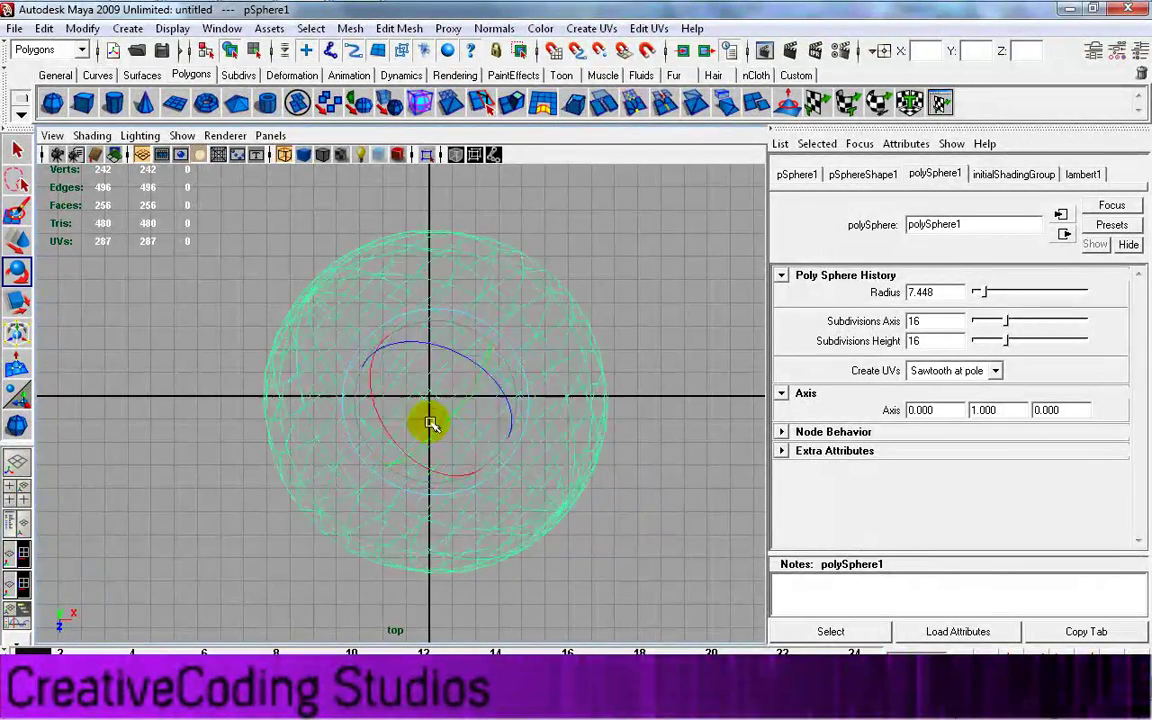
key("space")
key("space")
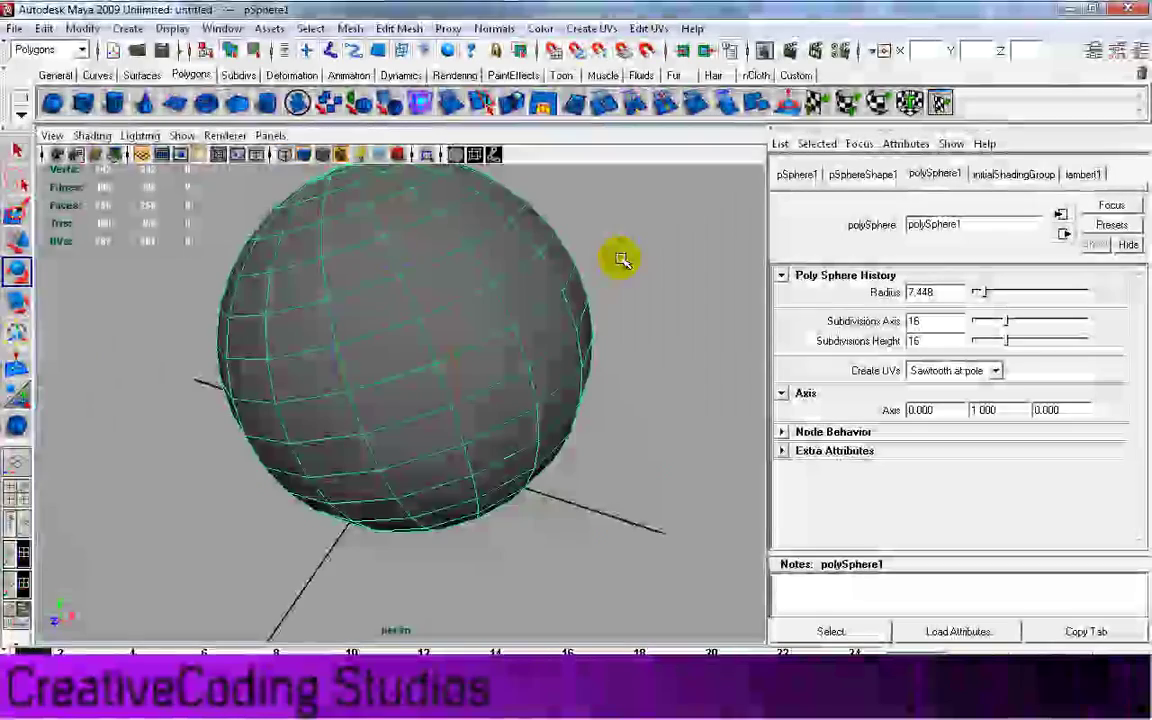
left_click(616, 503)
left_click(368, 411)
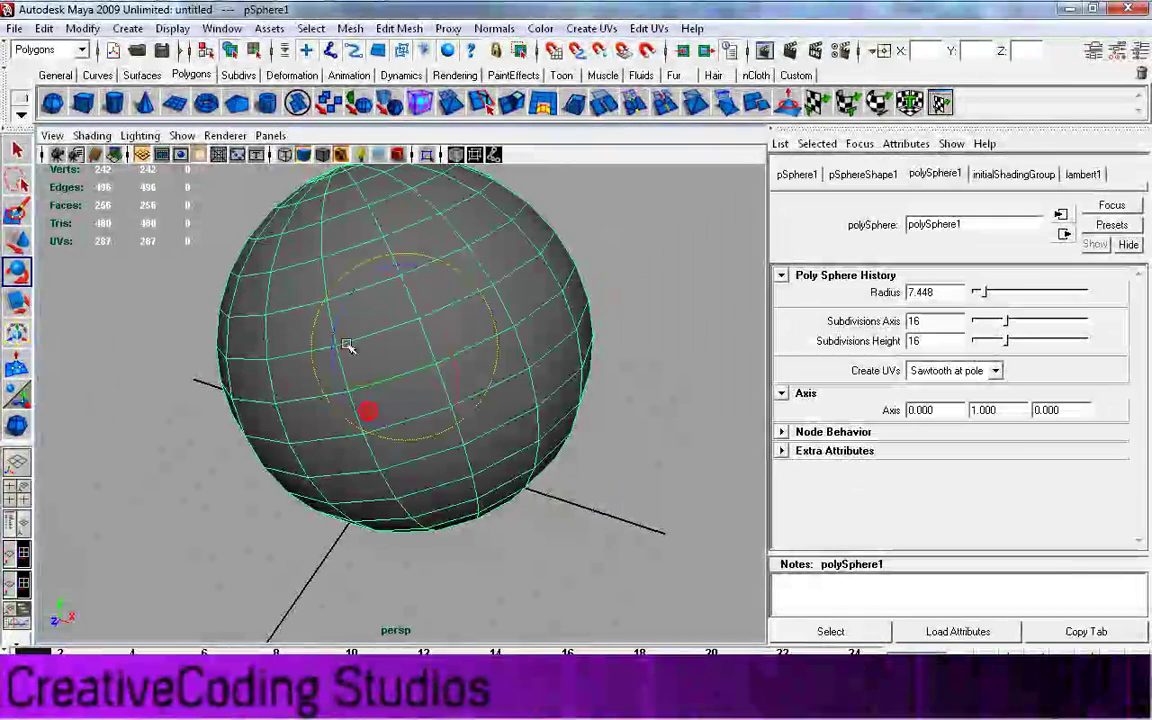
Step: Switch the sphere to face mode, select one face in its upper part and try rotating that face
right_click_drag(387, 220, 395, 264)
left_click(404, 211)
left_click_drag(399, 401, 427, 328, "alt")
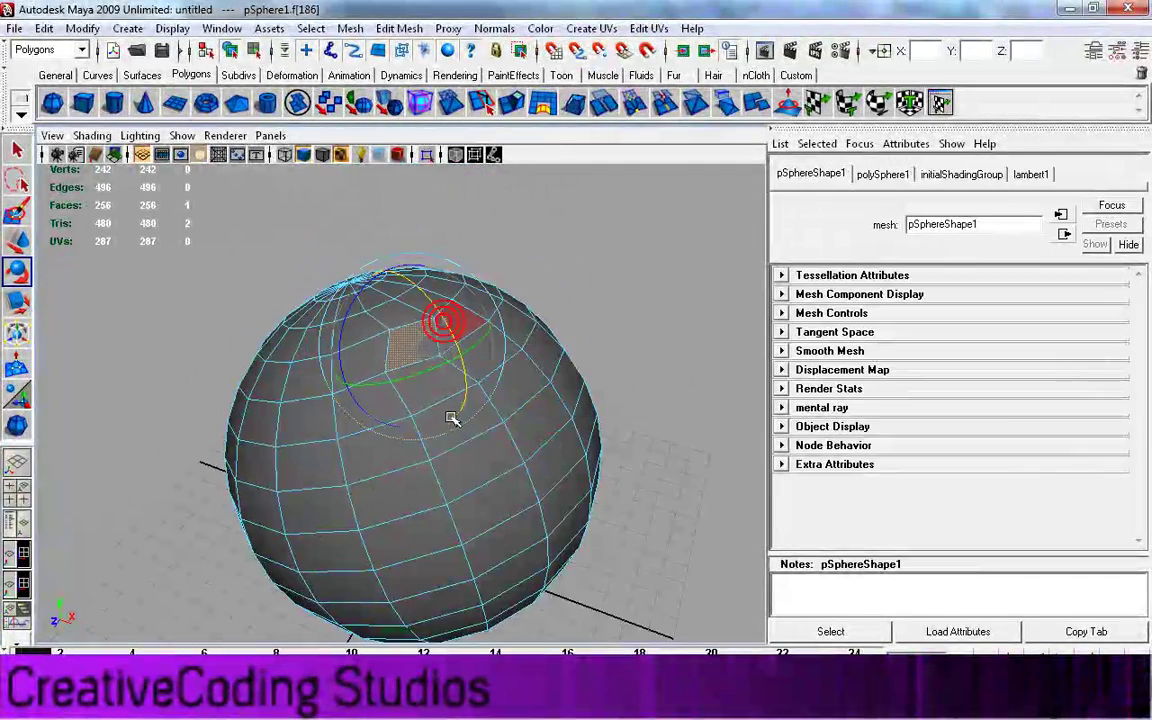
left_click_drag(430, 476, 462, 511, "alt")
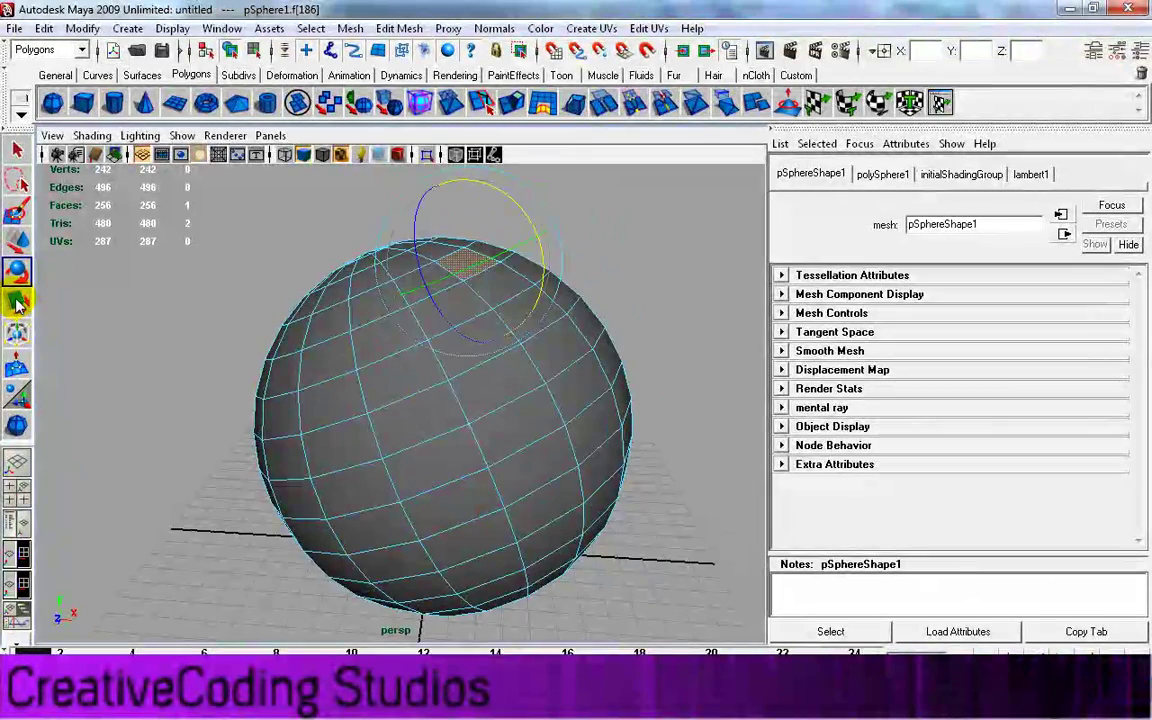
Step: Return the sphere to object mode, try stretching it with the Scale tool and restore its round shape
right_click_drag(453, 376, 518, 350)
left_click_drag(462, 451, 368, 398, "alt")
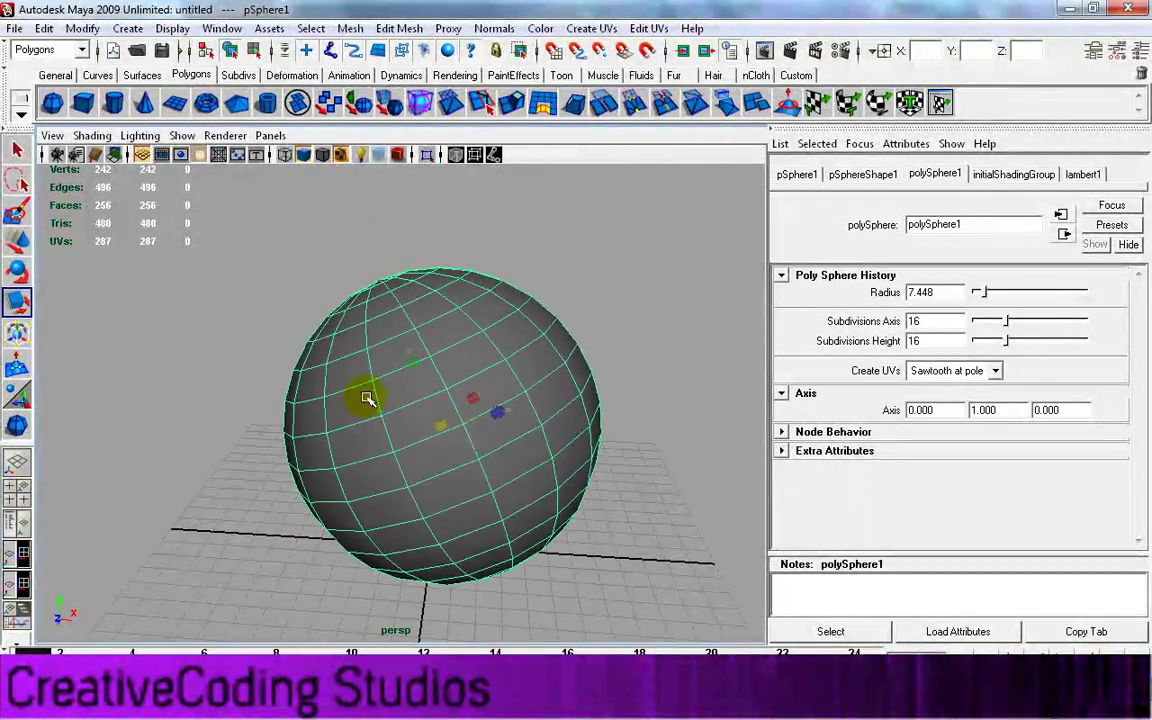
left_click_drag(480, 482, 453, 483, "alt")
left_click_drag(445, 421, 593, 558)
left_click_drag(485, 468, 558, 463, "alt")
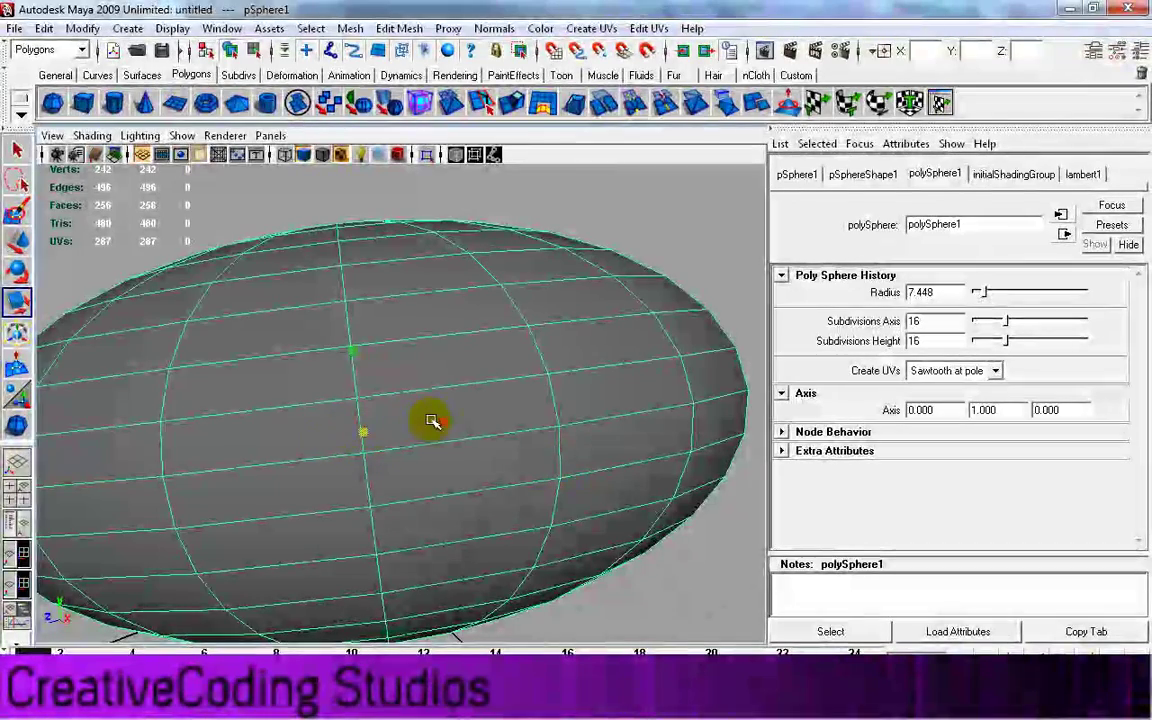
left_click_drag(473, 425, 399, 446, "alt")
left_click_drag(357, 362, 362, 430, "alt")
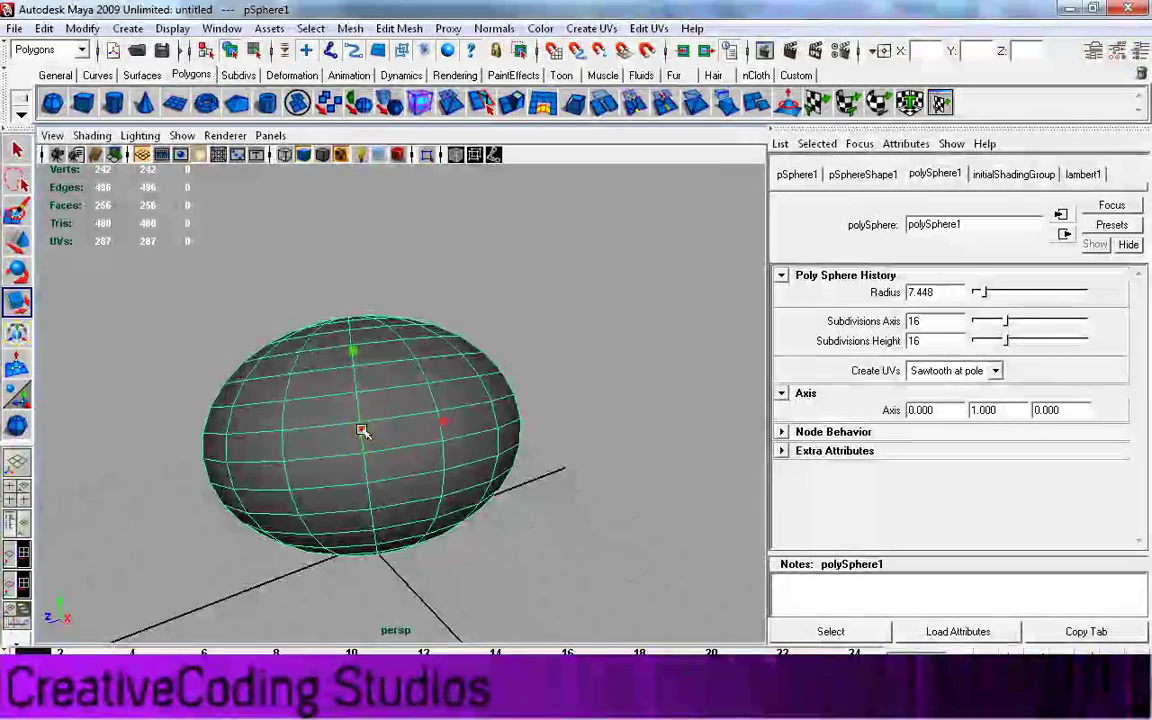
left_click_drag(470, 419, 438, 480, "alt")
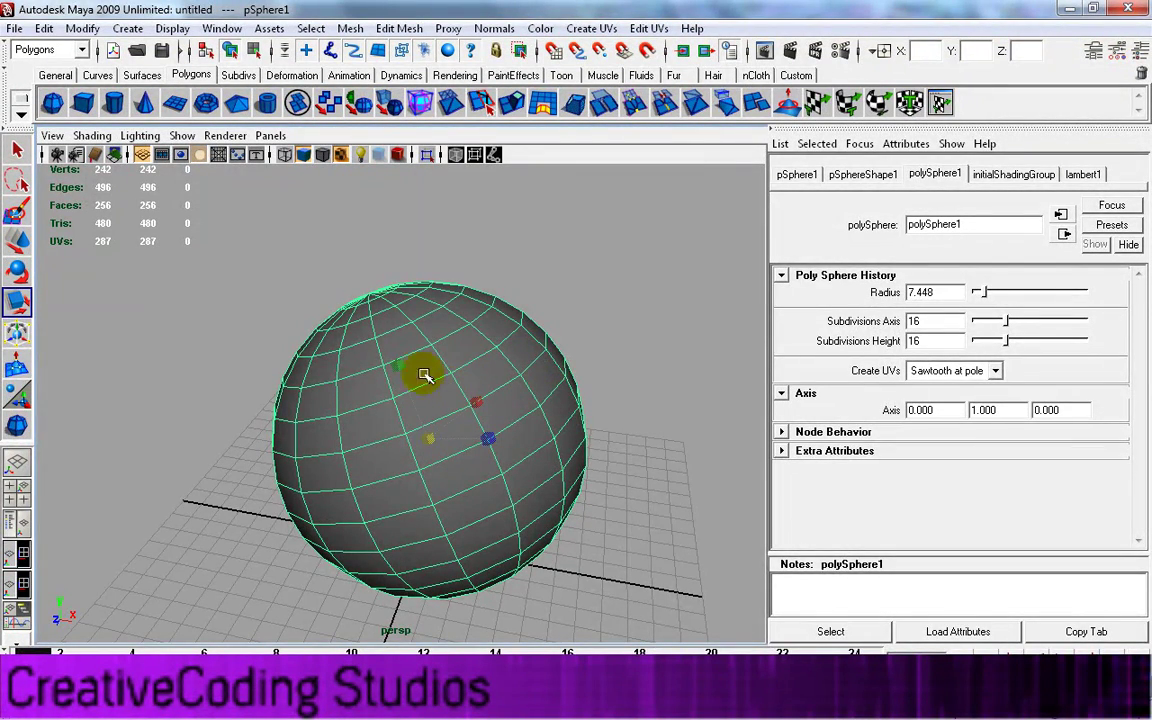
Step: Try moving and rotating the sphere with the handles of the Universal Manipulator
left_click(16, 332)
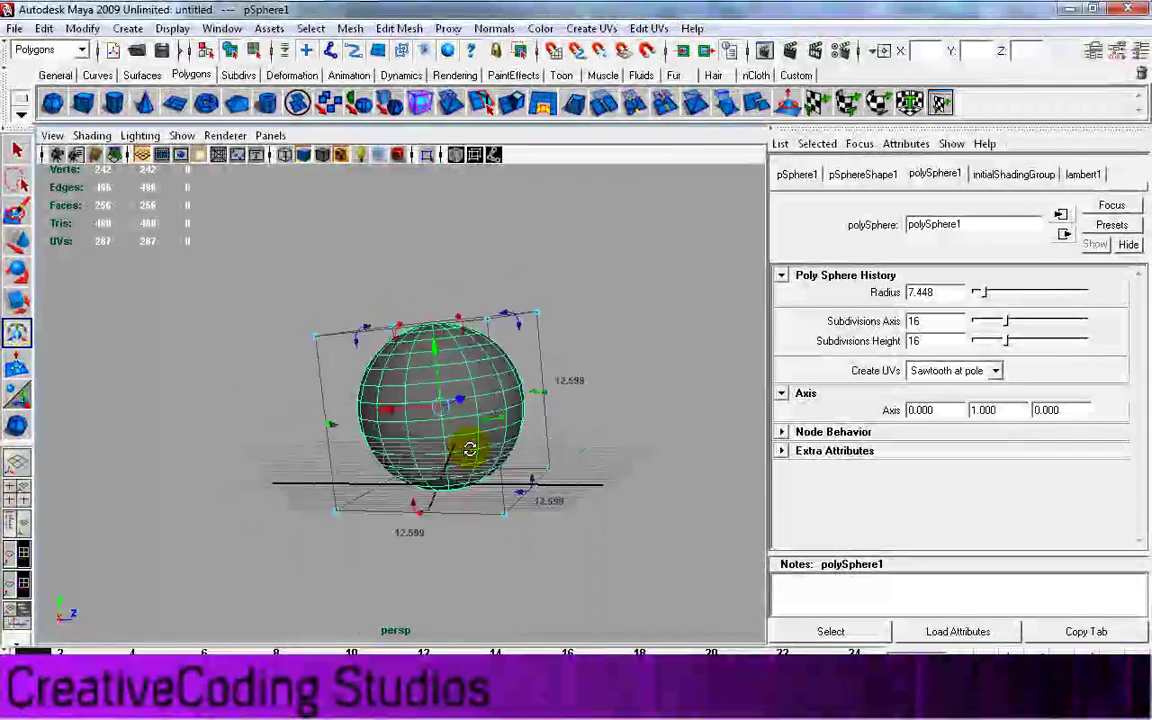
left_click_drag(375, 477, 263, 510, "alt")
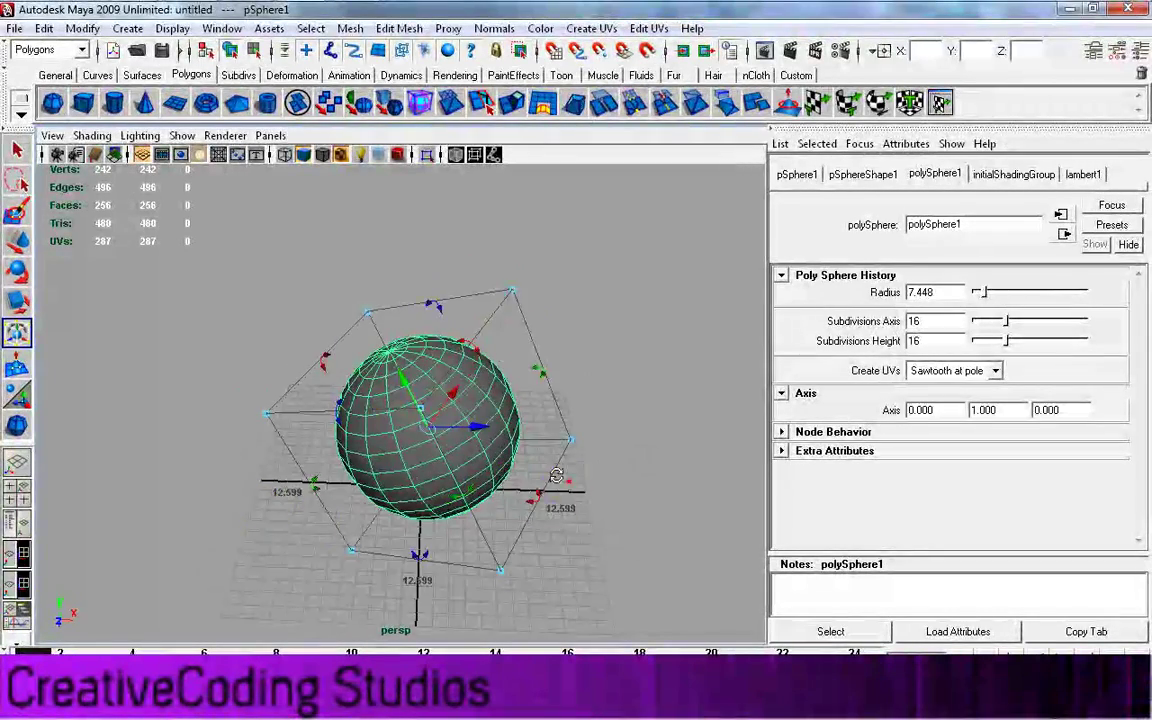
left_click_drag(556, 475, 490, 450, "alt")
left_click_drag(445, 415, 442, 450)
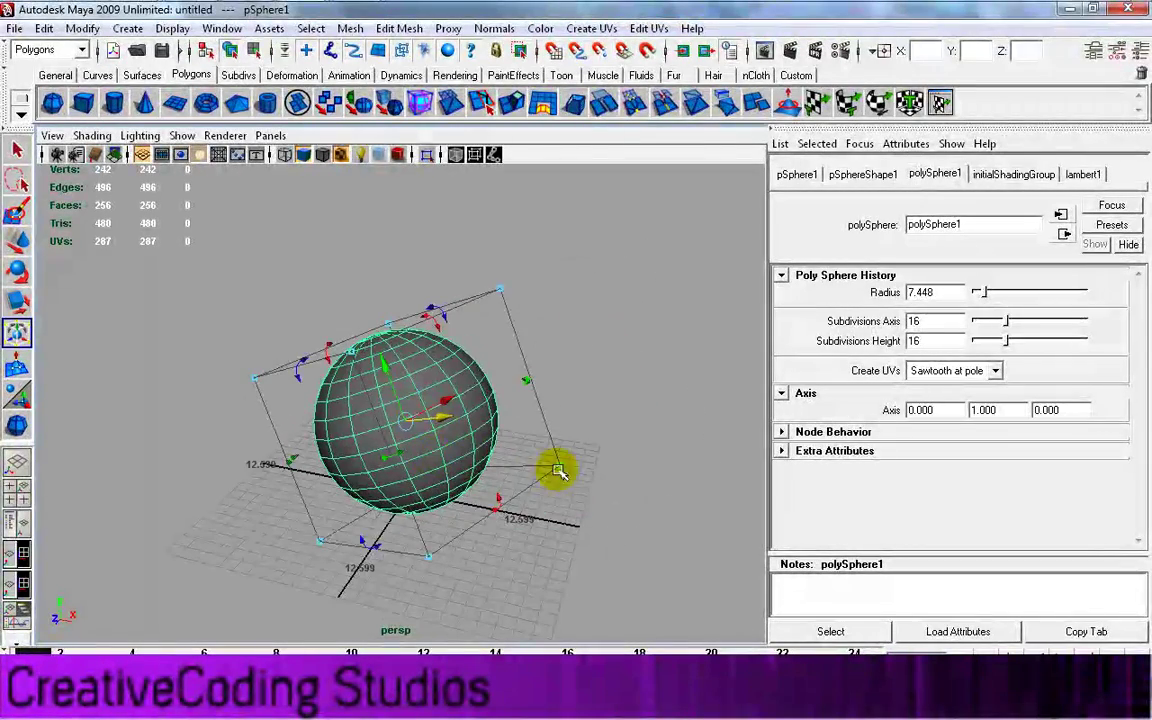
left_click_drag(444, 316, 544, 430)
left_click_drag(375, 560, 931, 450, "alt")
middle_click_drag(601, 487, 358, 550, "alt")
left_click_drag(342, 415, 842, 473)
middle_click_drag(446, 558, 271, 561, "alt")
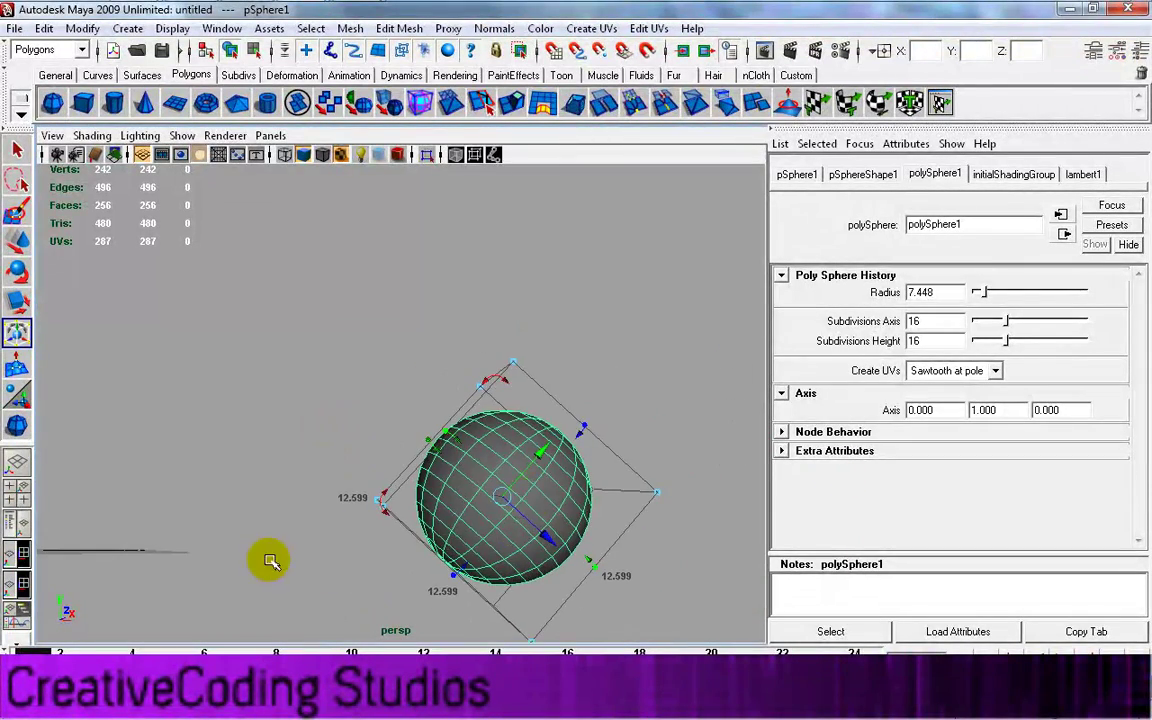
Step: Reselect the sphere and examine its Universal Manipulator handles and dimension labels from several angles
left_click(671, 503)
left_click(477, 498)
left_click_drag(674, 373, 578, 452, "alt")
middle_click_drag(641, 421, 615, 263, "alt")
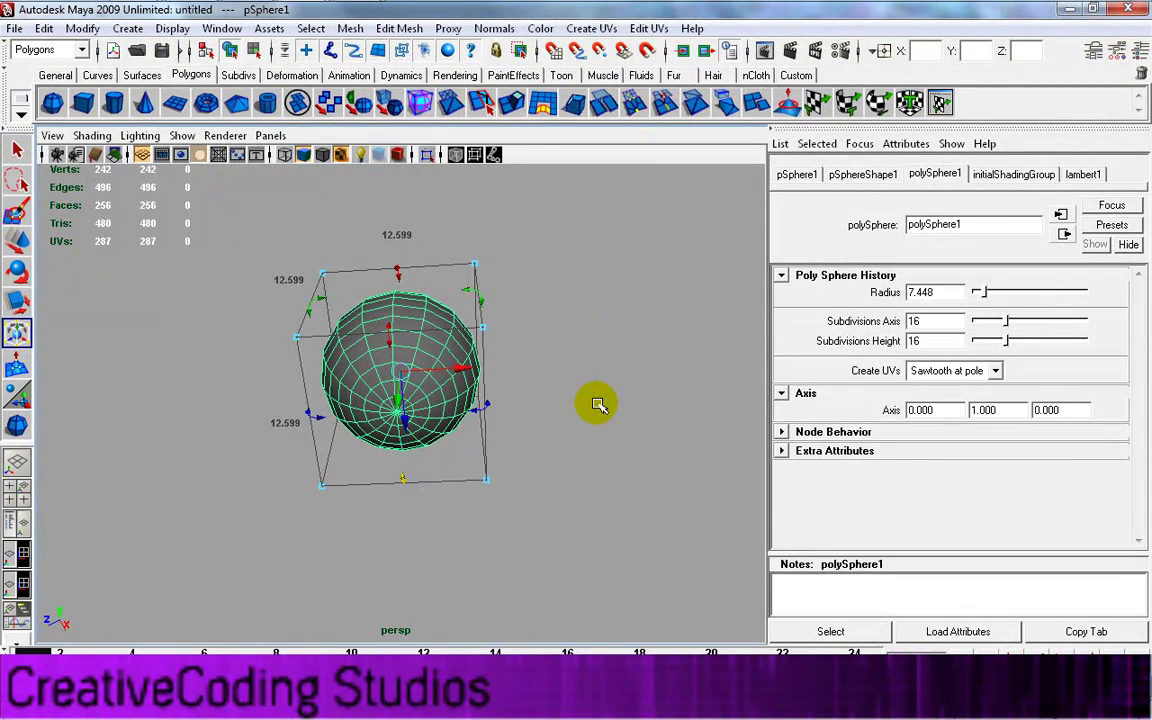
left_click_drag(497, 441, 622, 437, "alt")
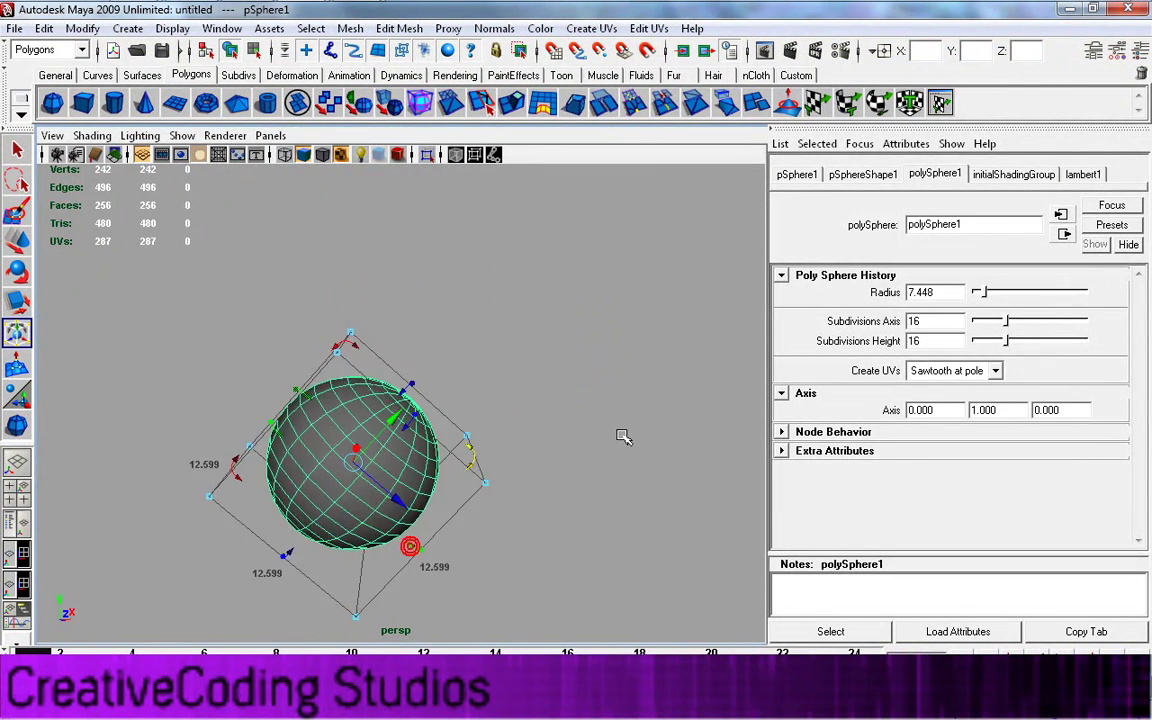
scroll(621, 435, "down", 6)
scroll(620, 422, "up", 7)
left_click_drag(215, 481, 143, 461, "alt")
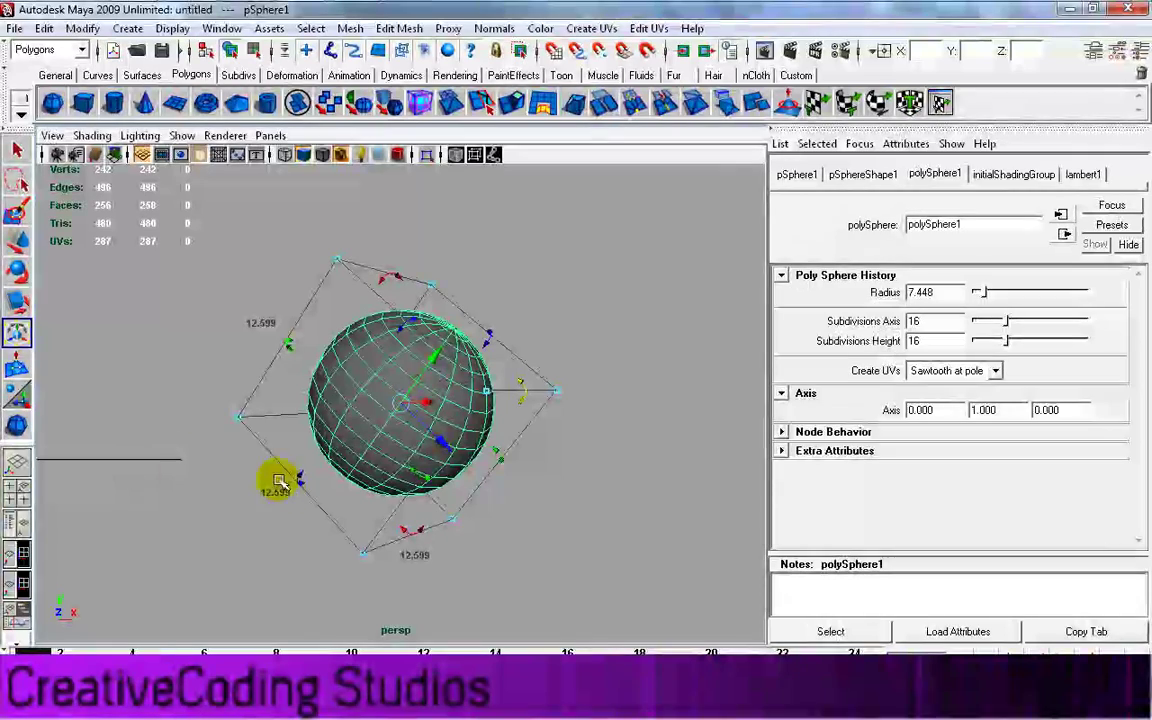
Step: Undo the Universal Manipulator changes to the sphere and bring it back into view over the grid
key("ctrl+z")
key("ctrl+z")
key("ctrl+z")
key("ctrl+z")
key("ctrl+z")
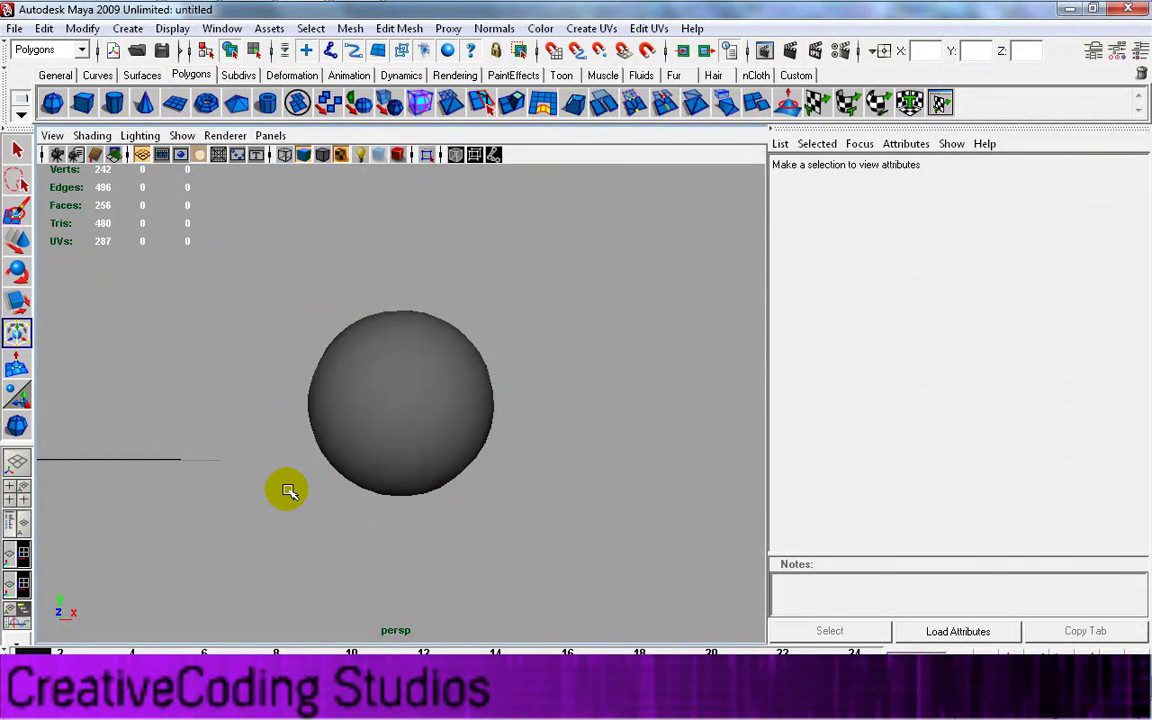
middle_click_drag(202, 475, 895, 571, "alt")
left_click_drag(658, 419, 597, 453, "alt")
middle_click_drag(574, 450, 237, 457, "alt")
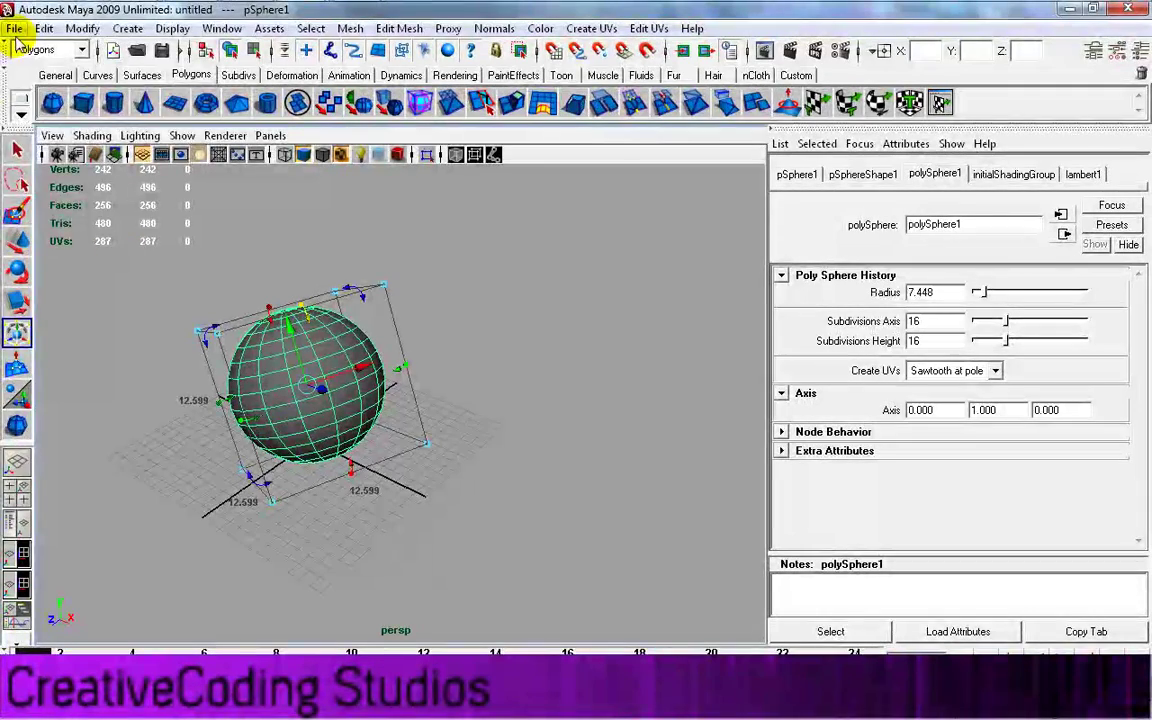
Step: Open the Save Scene dialog, review the available file types, keep mayaBinary (*.mb) and cancel without saving
left_click(14, 29)
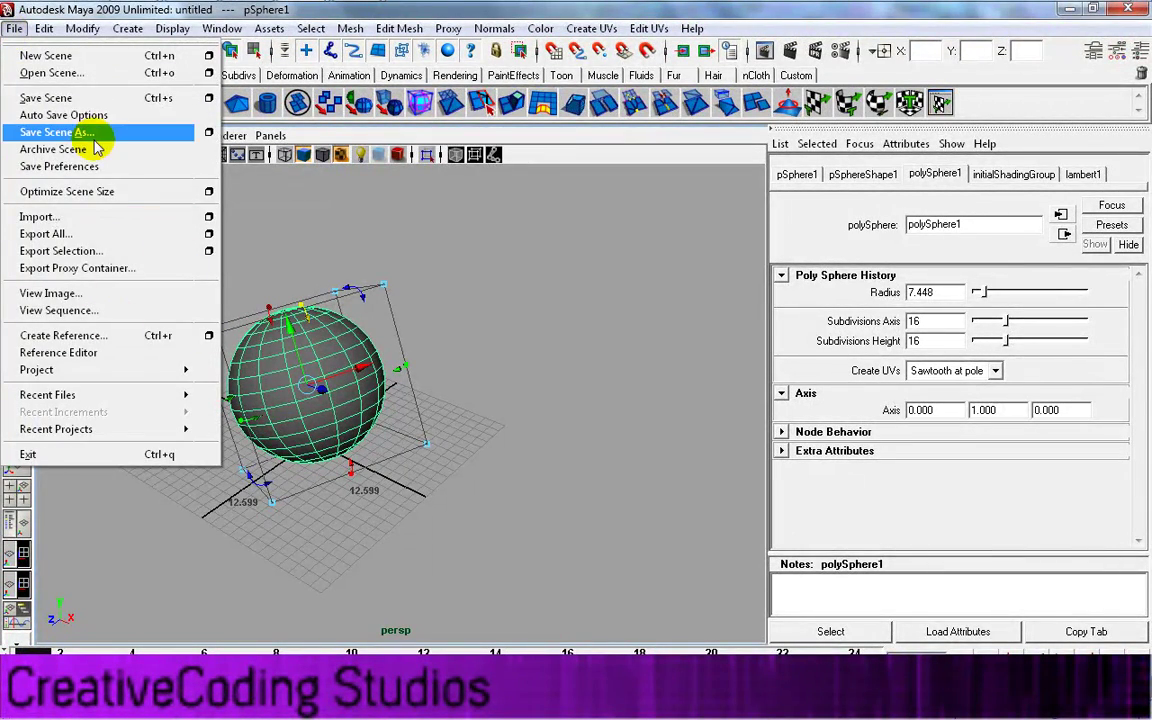
left_click(47, 98)
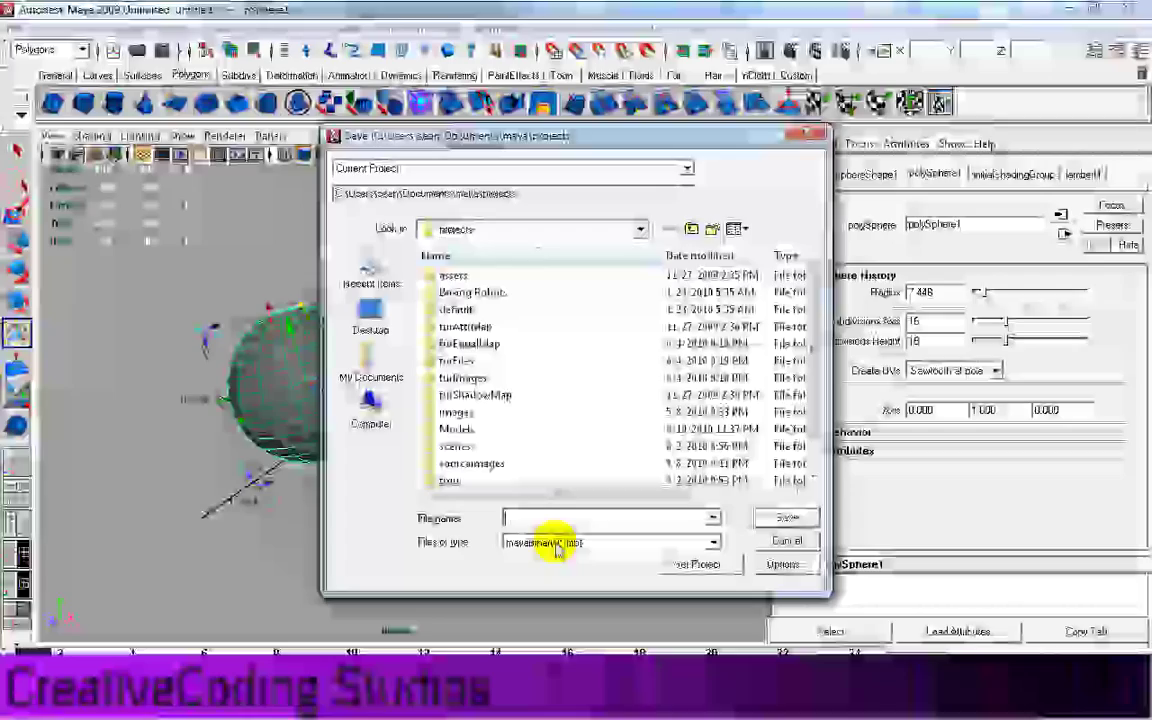
left_click(553, 542)
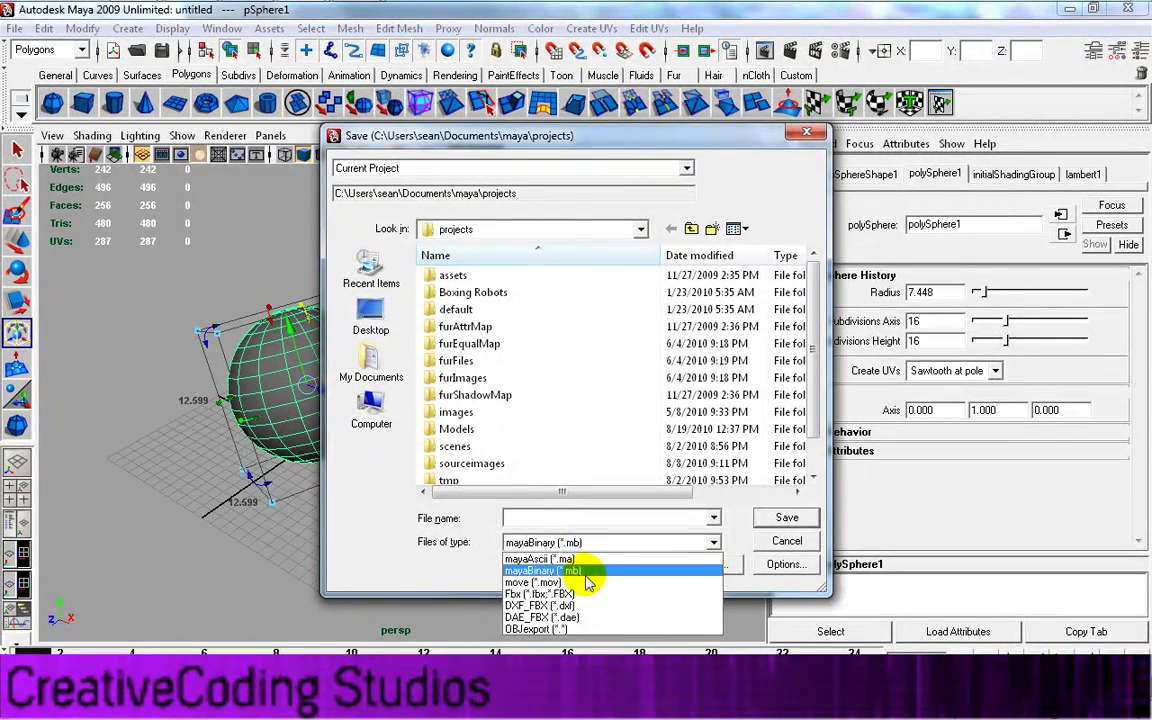
left_click(593, 574)
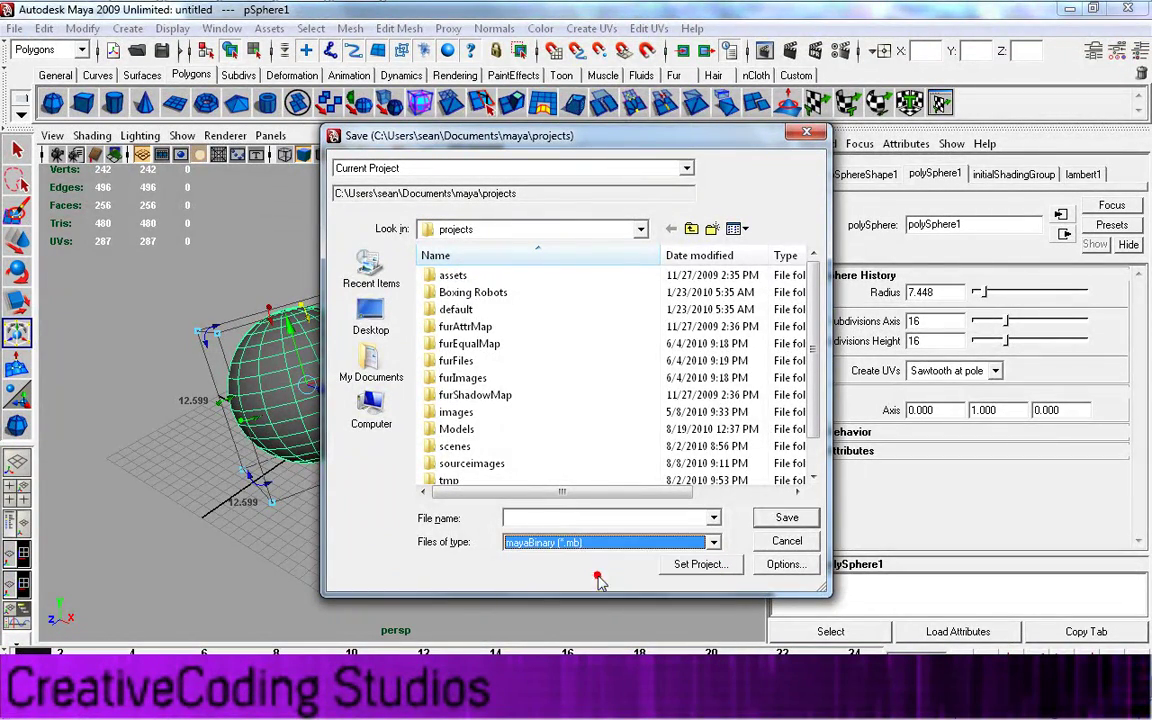
left_click(811, 540)
Step: Frame the selected sphere in the perspective view and delete it from the scene
left_click_drag(277, 564, 469, 512, "alt")
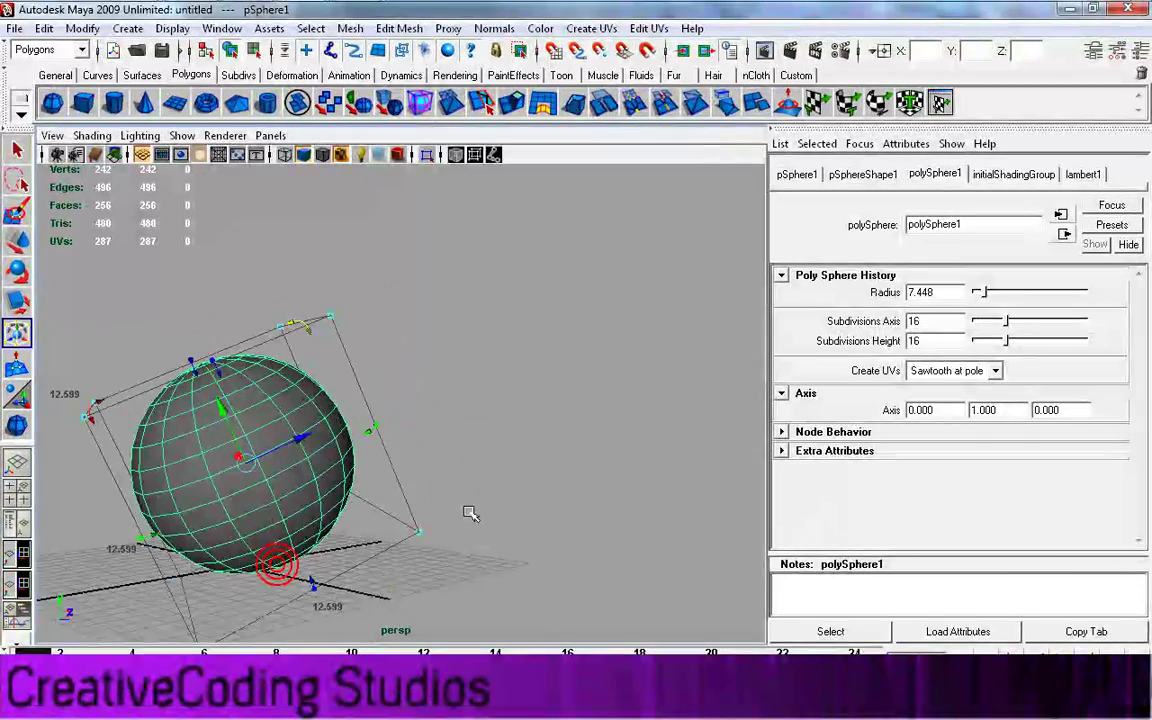
middle_click_drag(469, 512, 464, 515, "alt")
key("f")
left_click_drag(568, 457, 363, 532, "alt")
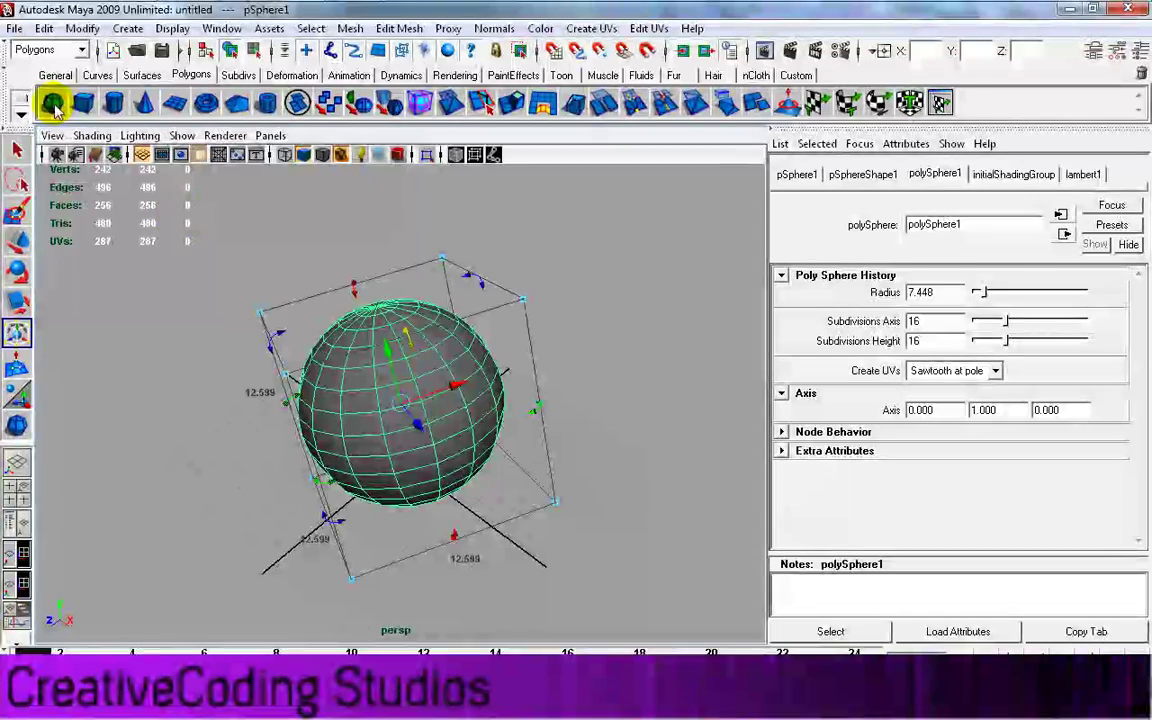
key("Delete")
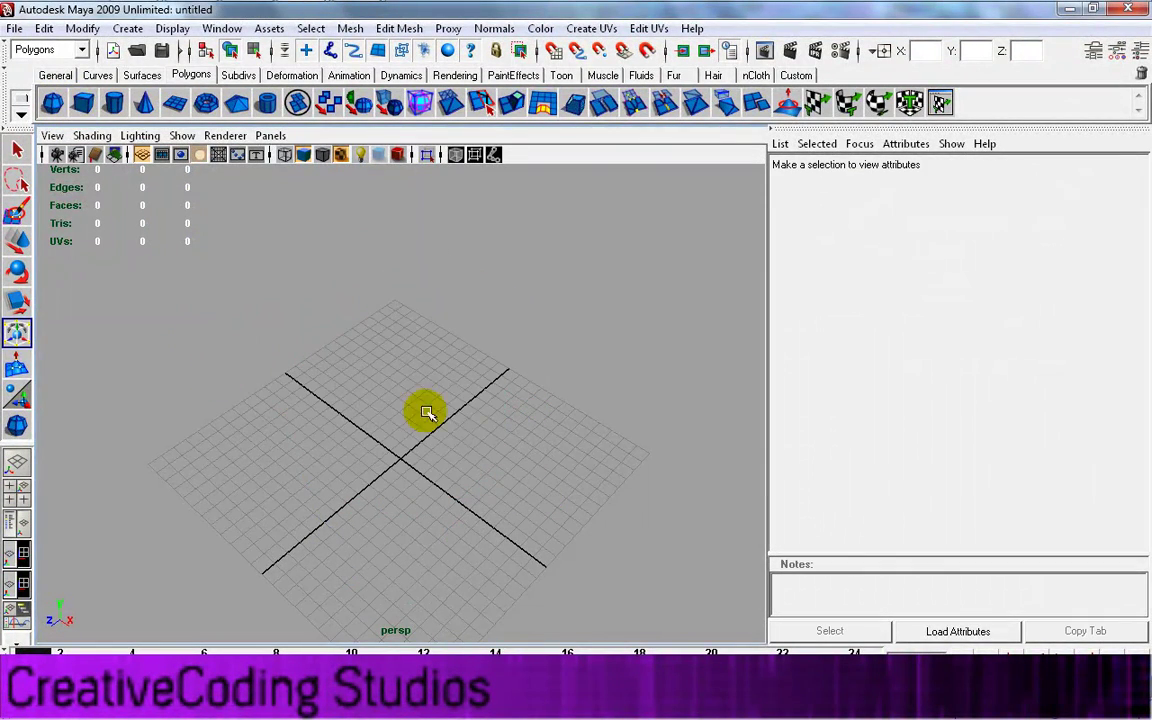
left_click(84, 104)
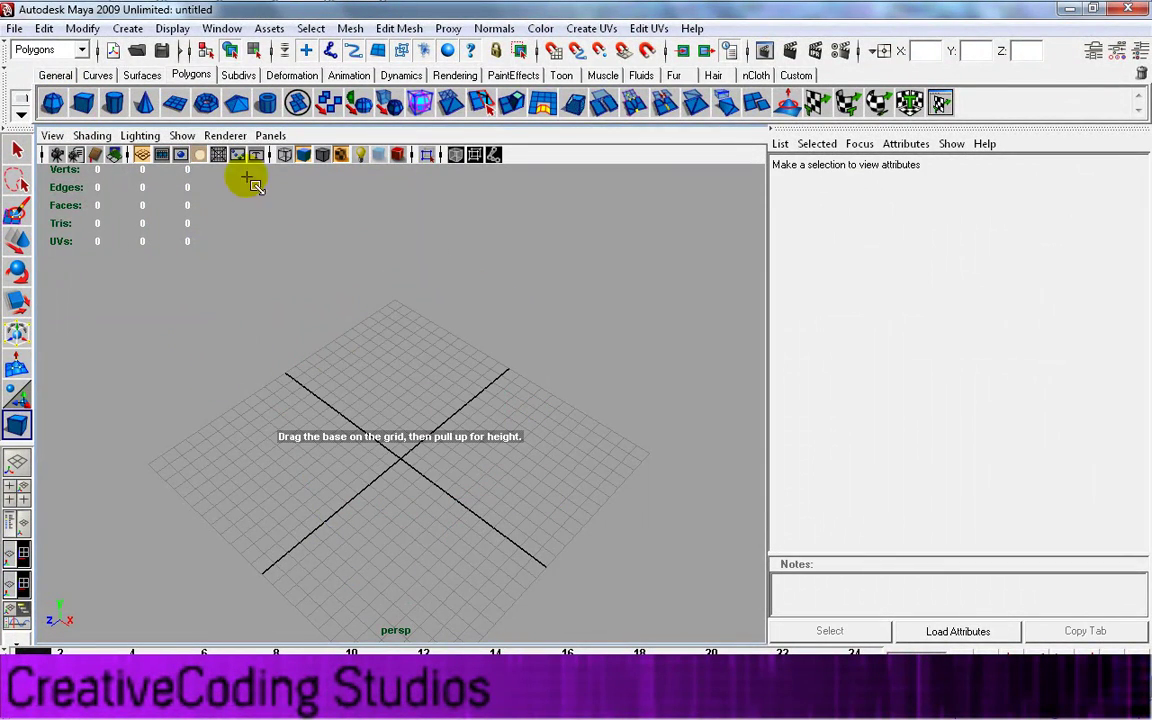
left_click(180, 105)
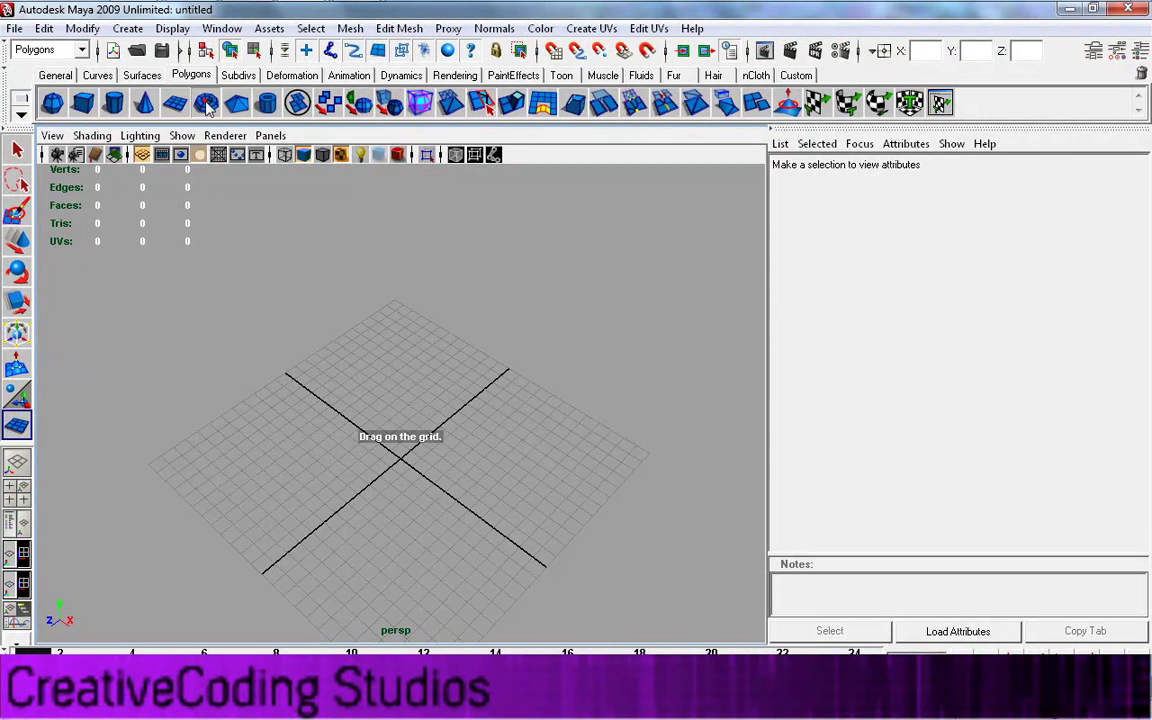
left_click(268, 105)
Step: Create a tall polygon cube on the grid by drawing its base and height, and activate the Move tool
left_click(82, 103)
left_click_drag(334, 397, 381, 622)
left_click_drag(360, 527, 444, 520)
left_click(20, 241)
left_click_drag(152, 407, 499, 421, "alt")
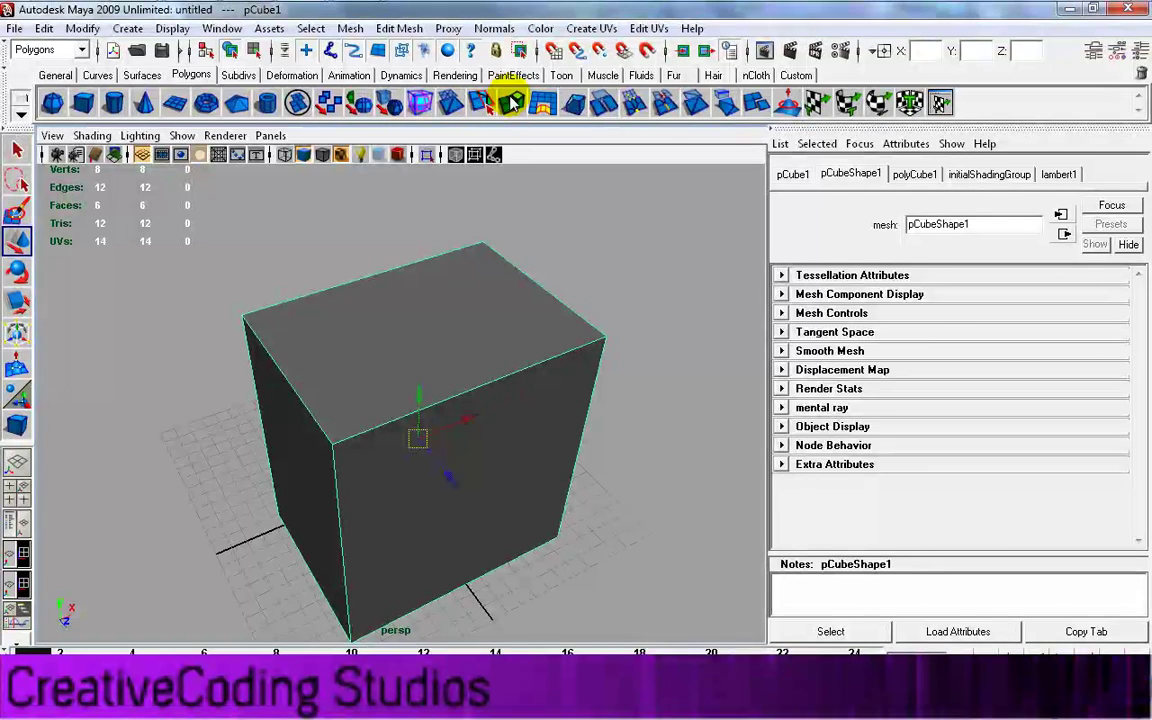
Step: Switch the cube to face selection, try its top face, and select the bottom face instead
right_click(398, 312)
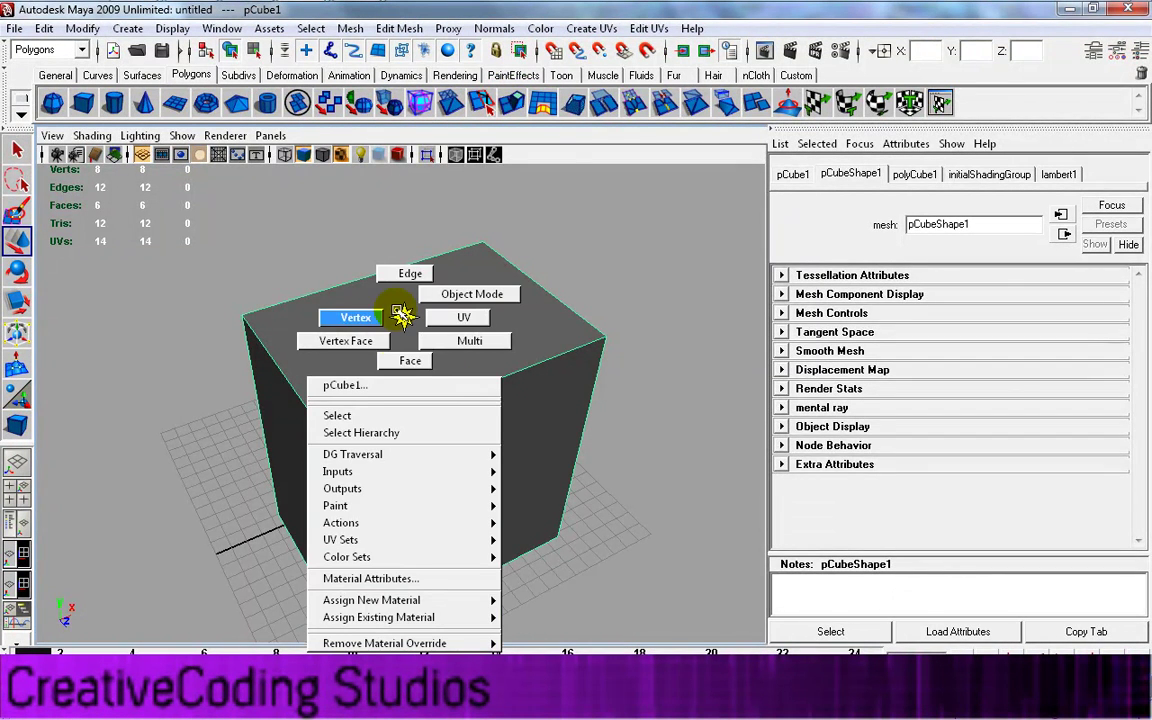
left_click(410, 362)
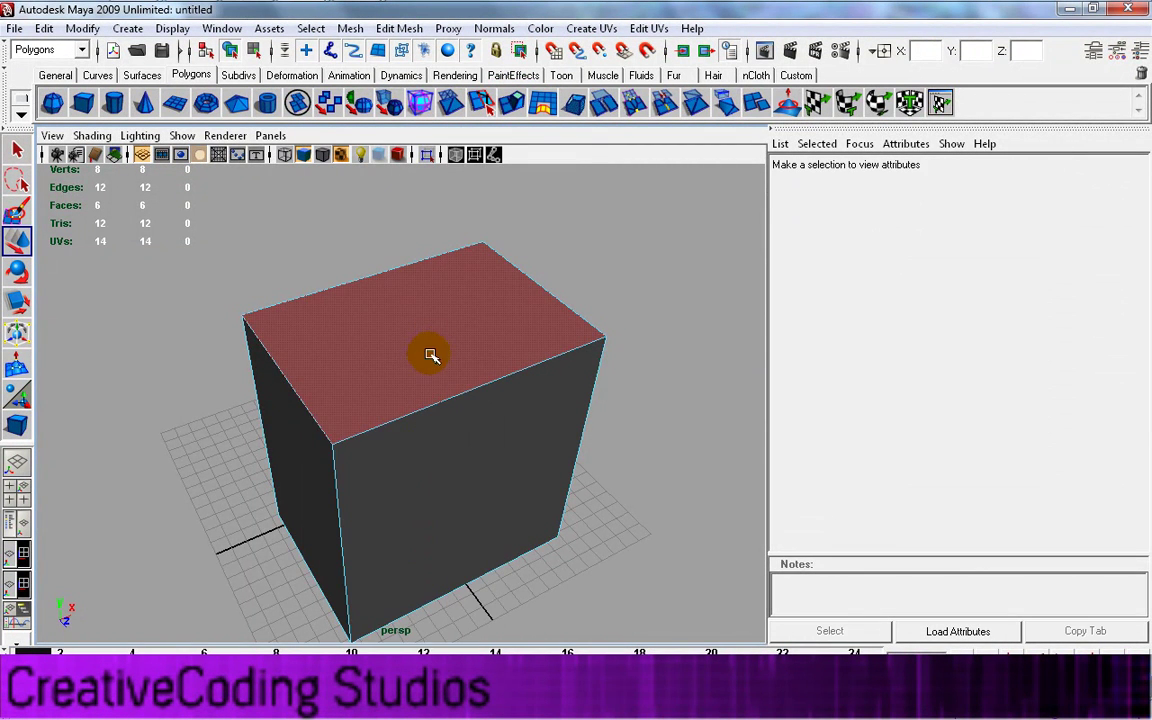
left_click(430, 355)
left_click_drag(208, 530, 314, 504, "alt")
left_click_drag(513, 410, 416, 511, "alt")
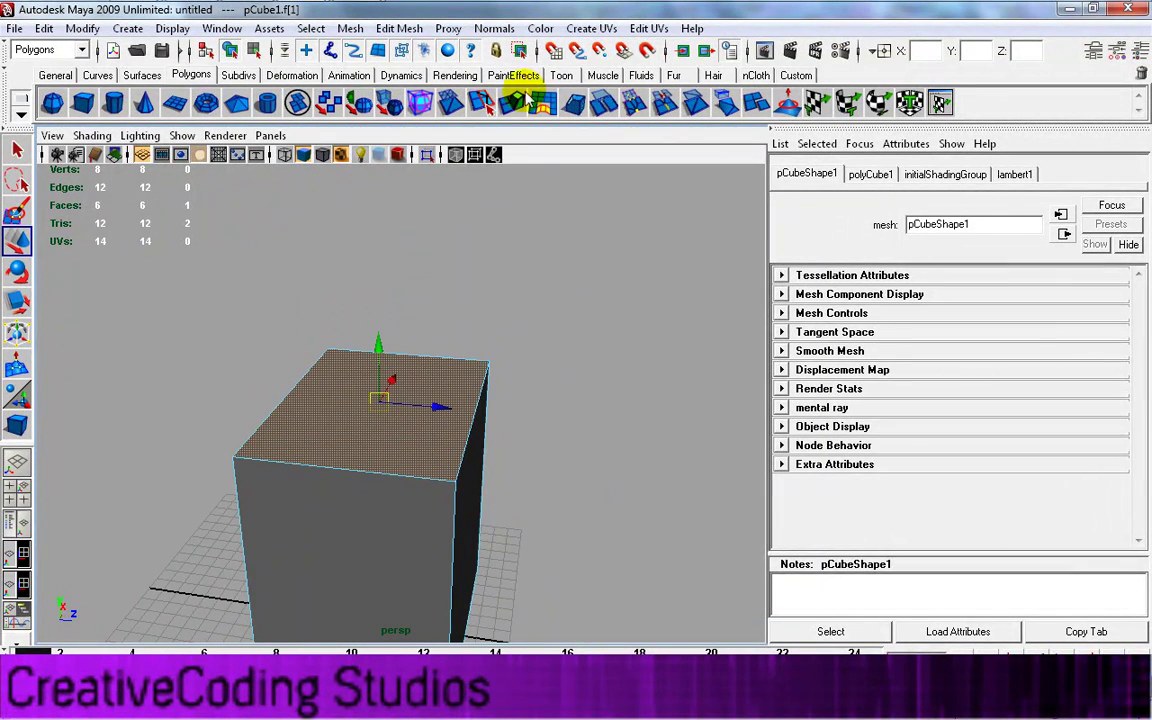
left_click_drag(617, 429, 538, 174, "alt")
left_click(343, 372)
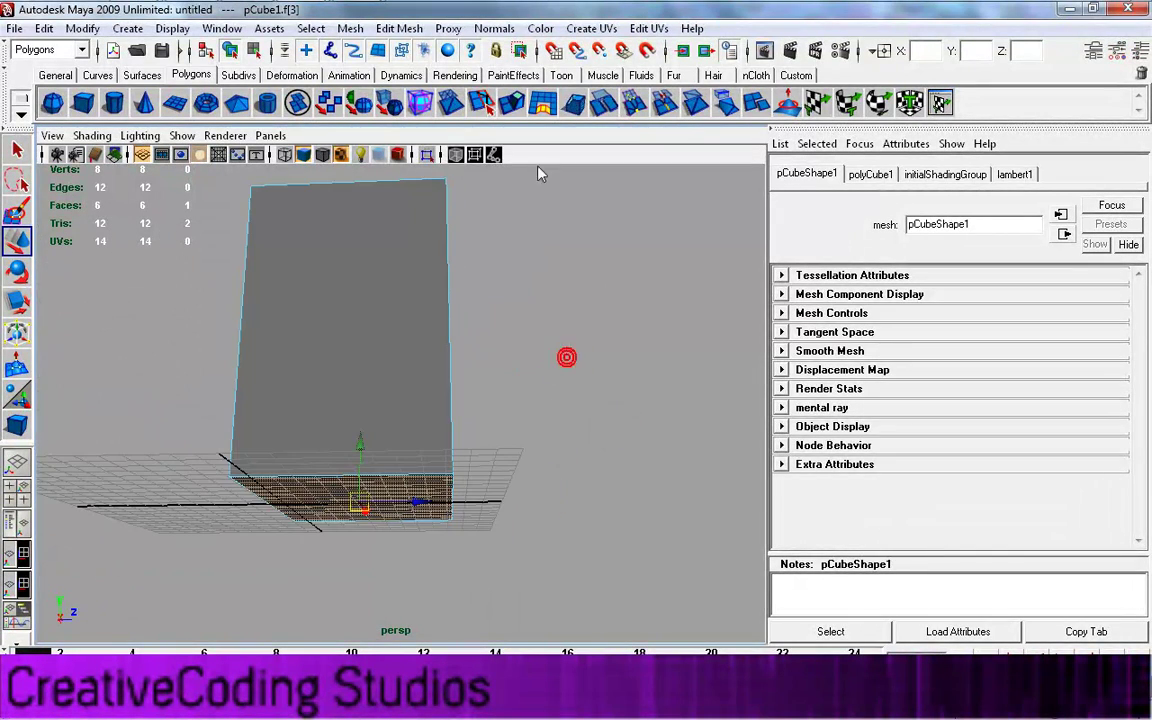
Step: Extrude the cube's bottom face downward below the grid by about 8.06 units
left_click(515, 99)
left_click_drag(565, 507, 397, 382, "alt")
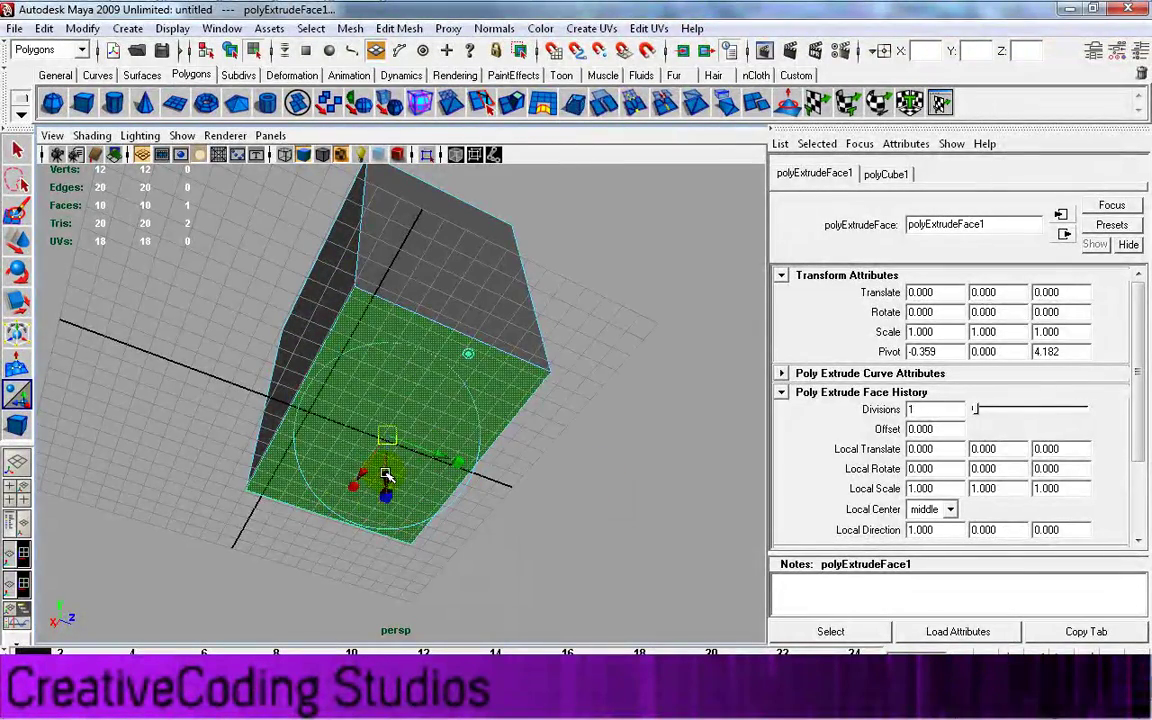
left_click_drag(387, 477, 386, 609)
left_click_drag(378, 401, 391, 496, "alt")
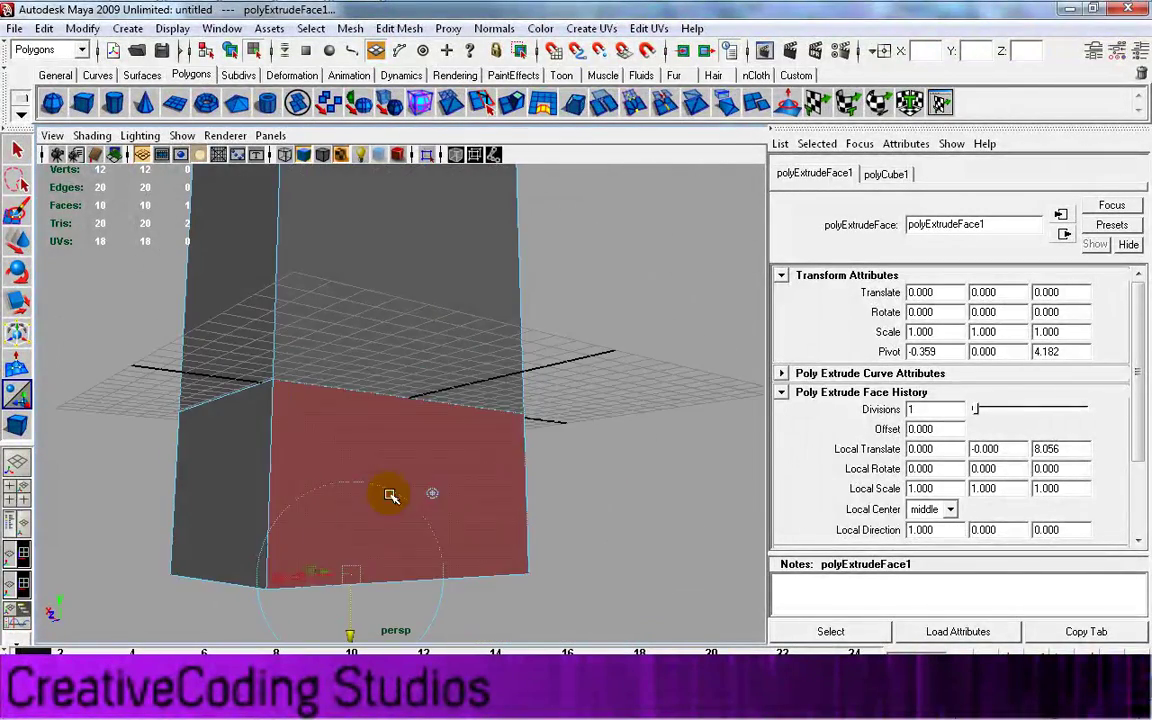
Step: Extrude one side face of the new lower section outward by about 9.22 units to form an L shape, and clear the selection
left_click(367, 437)
left_click(450, 102)
left_click_drag(500, 554, 947, 570, "alt")
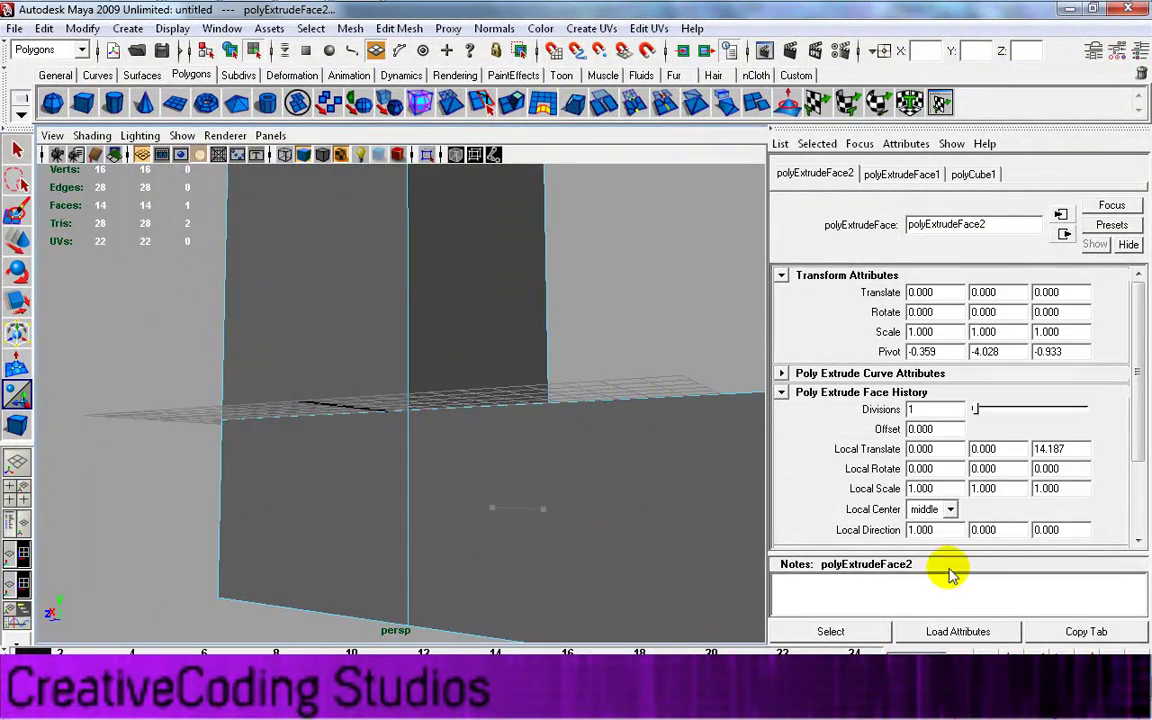
scroll(455, 430, "down", 10)
left_click_drag(455, 485, 567, 453, "alt")
left_click_drag(582, 591, 530, 569, "alt")
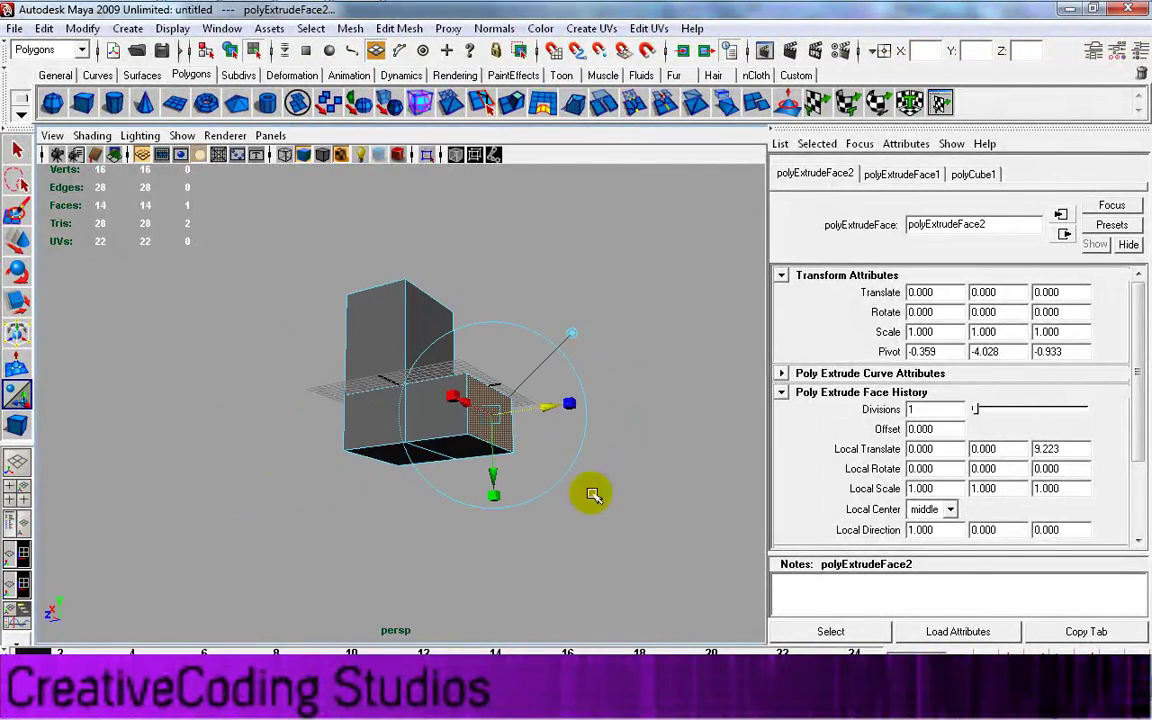
left_click(606, 440)
left_click_drag(607, 438, 560, 500, "alt")
Step: Return the L-shaped block to Object Mode and select the whole object
right_click(375, 385)
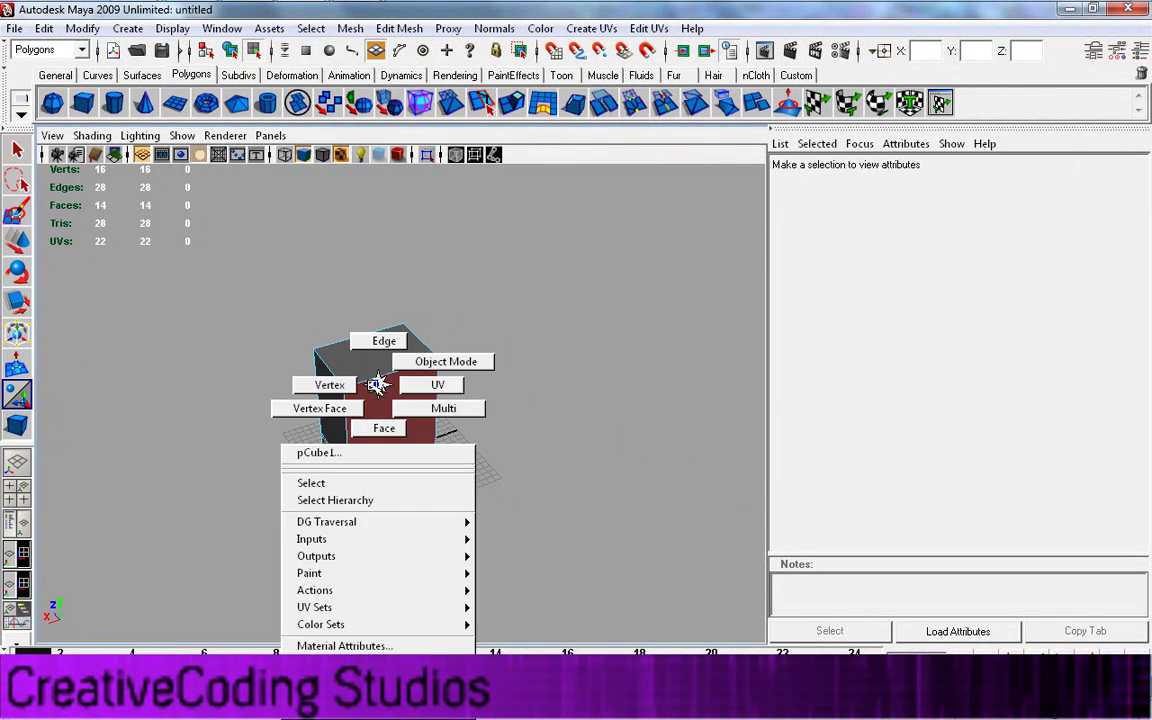
right_click_drag(438, 347, 440, 358)
left_click(386, 391)
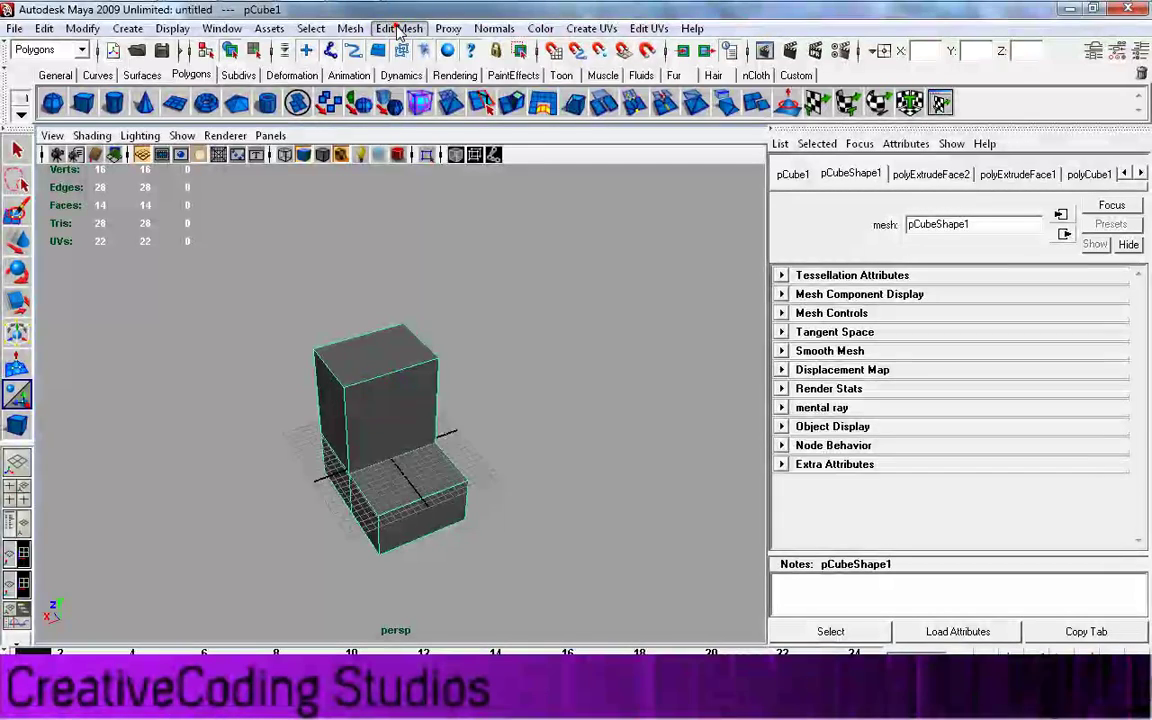
Step: Choose the Polygons menu set and apply Smooth to the L-shaped mesh three times
left_click(392, 28)
mouse_move(350, 28)
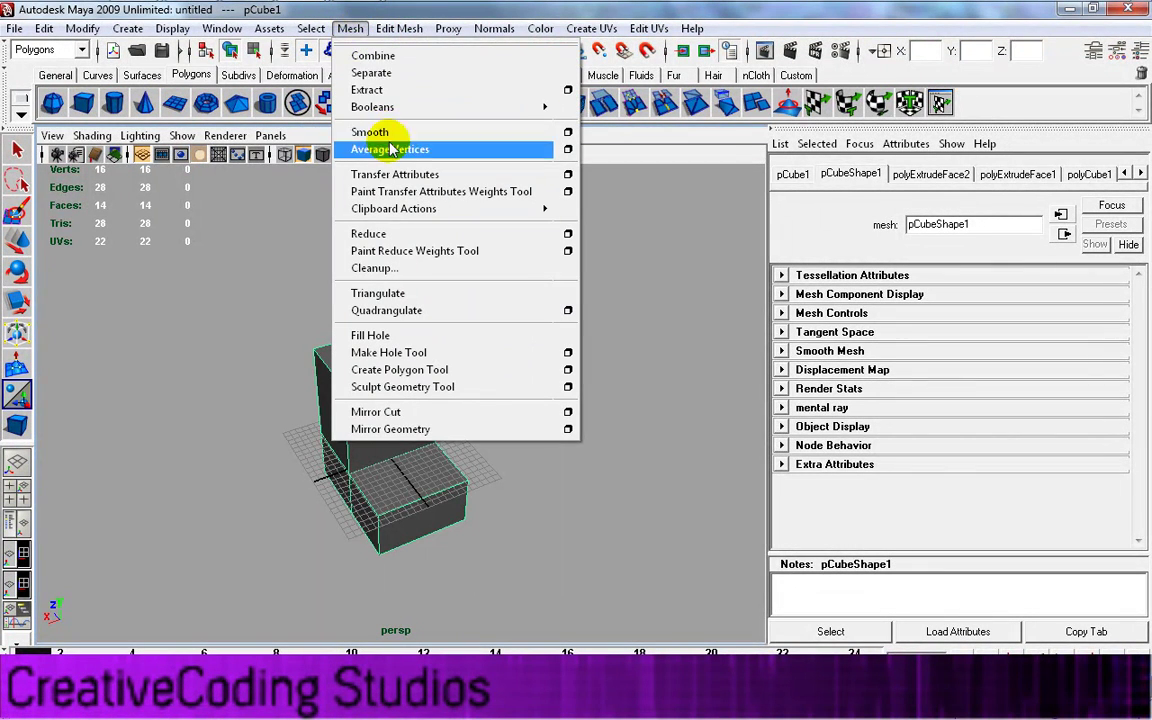
left_click(42, 49)
left_click(35, 84)
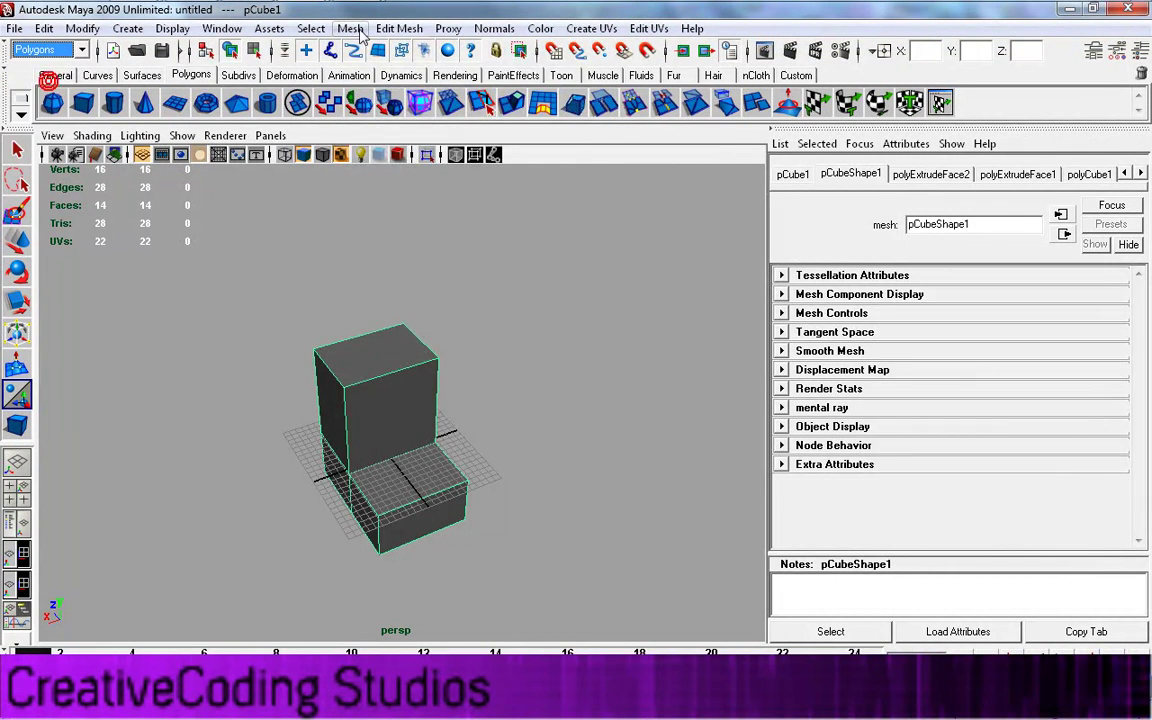
left_click(350, 28)
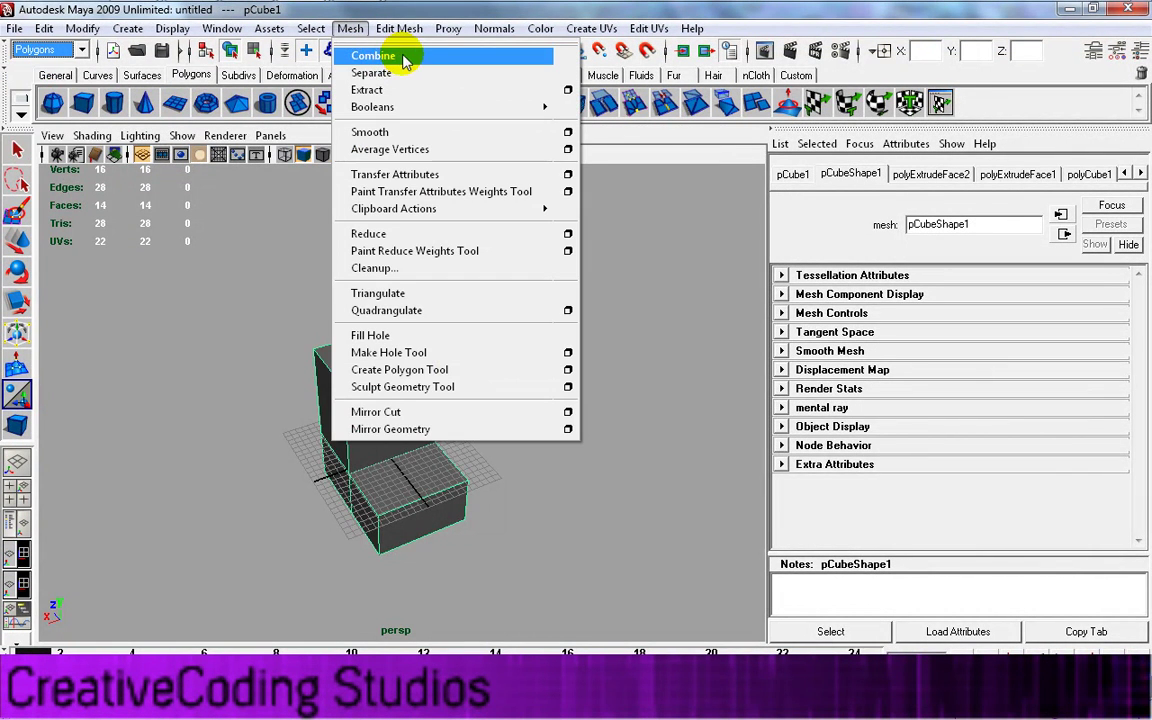
left_click(425, 130)
mouse_move(433, 508)
left_mouse_down("alt")
mouse_move(501, 467)
mouse_move(446, 498)
left_mouse_up("alt")
left_click(350, 29)
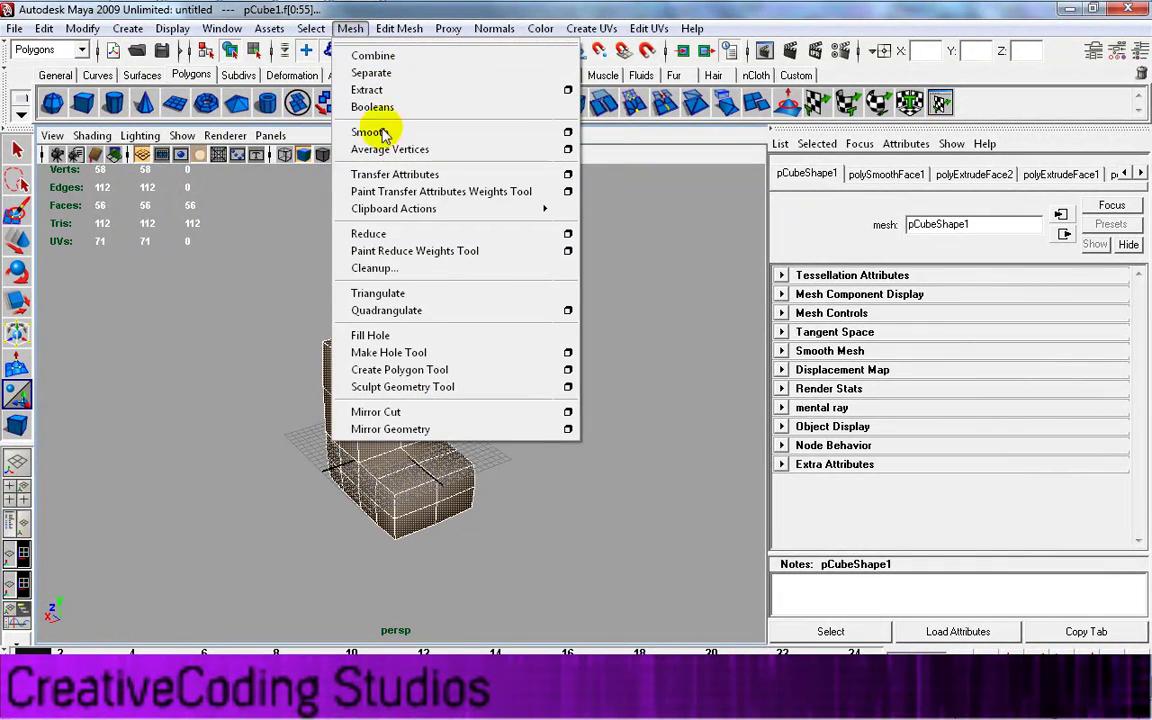
left_click(390, 130)
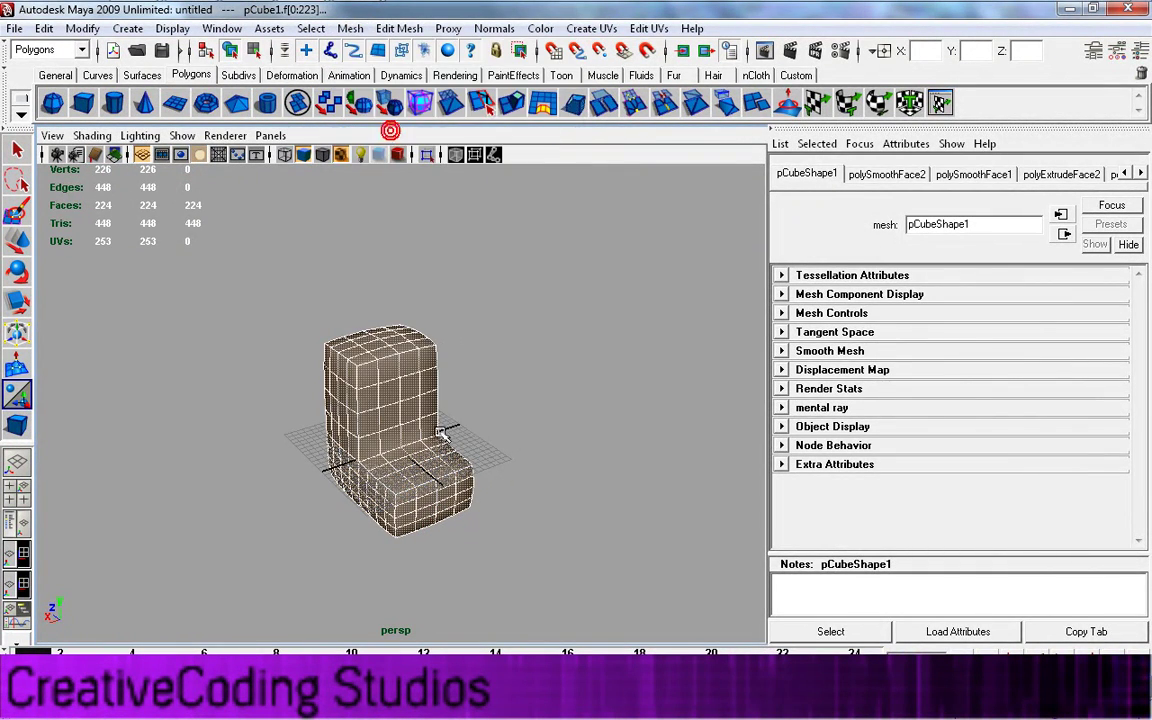
left_click(350, 29)
left_click(421, 131)
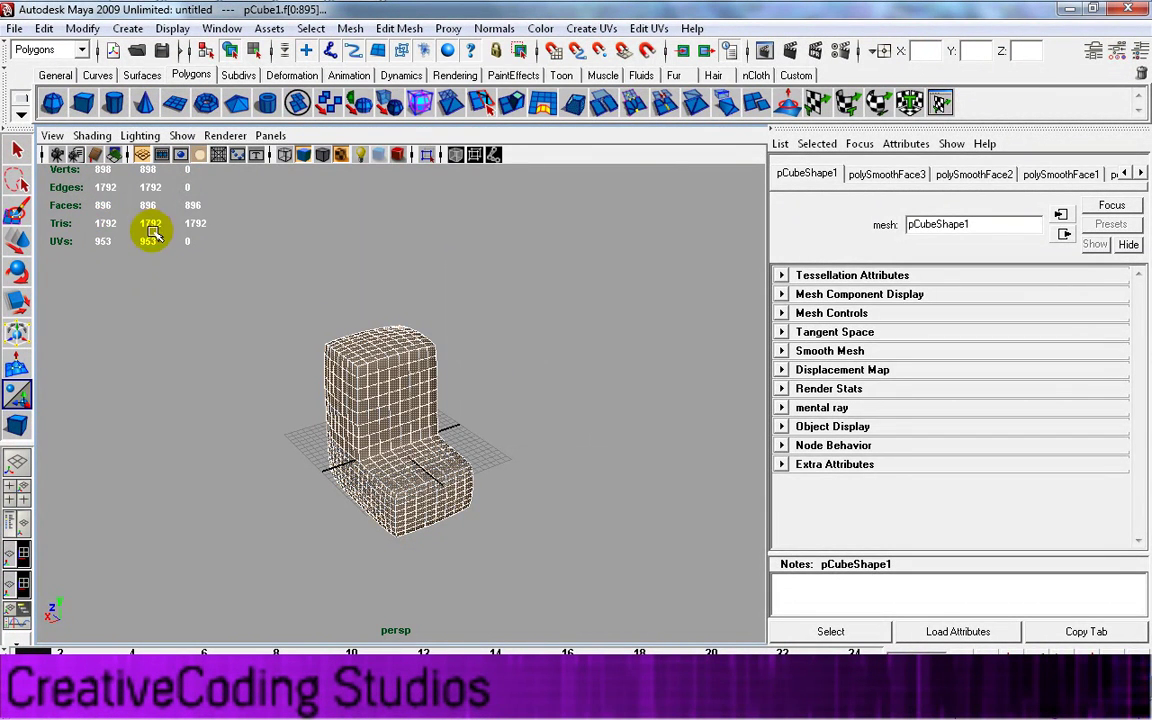
left_click_drag(335, 515, 381, 527, "alt")
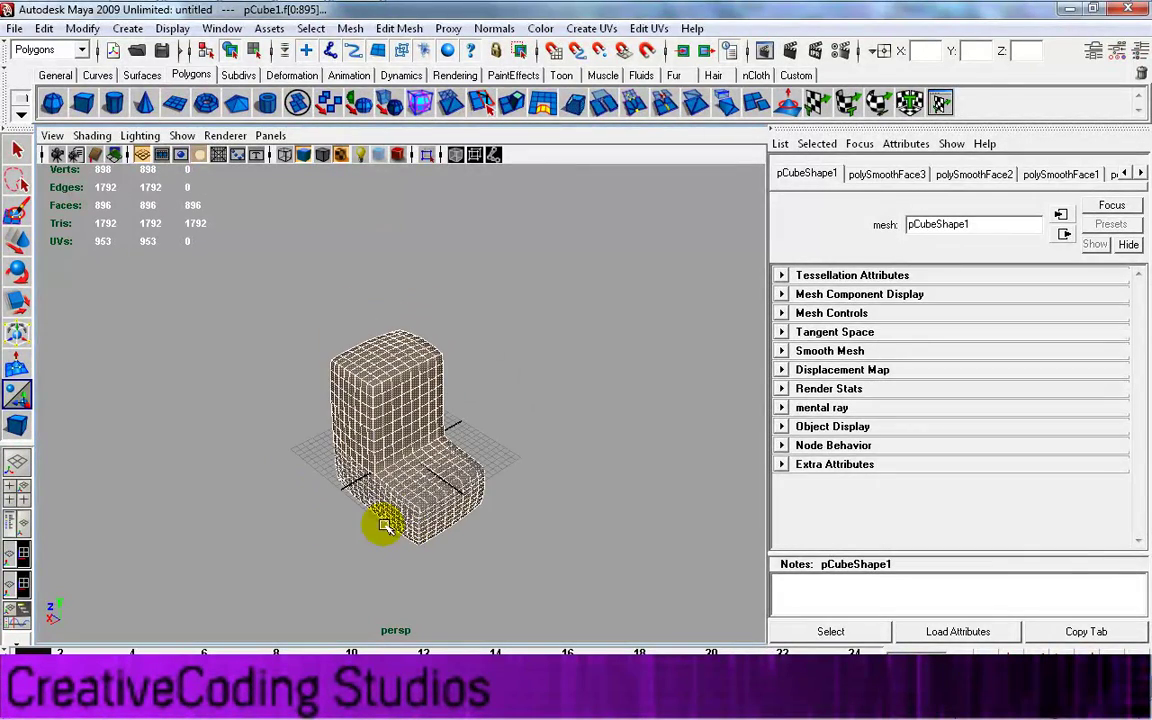
Step: Undo all three smoothing operations on the L-shaped mesh
key("ctrl+z")
key("ctrl+z")
key("ctrl+z")
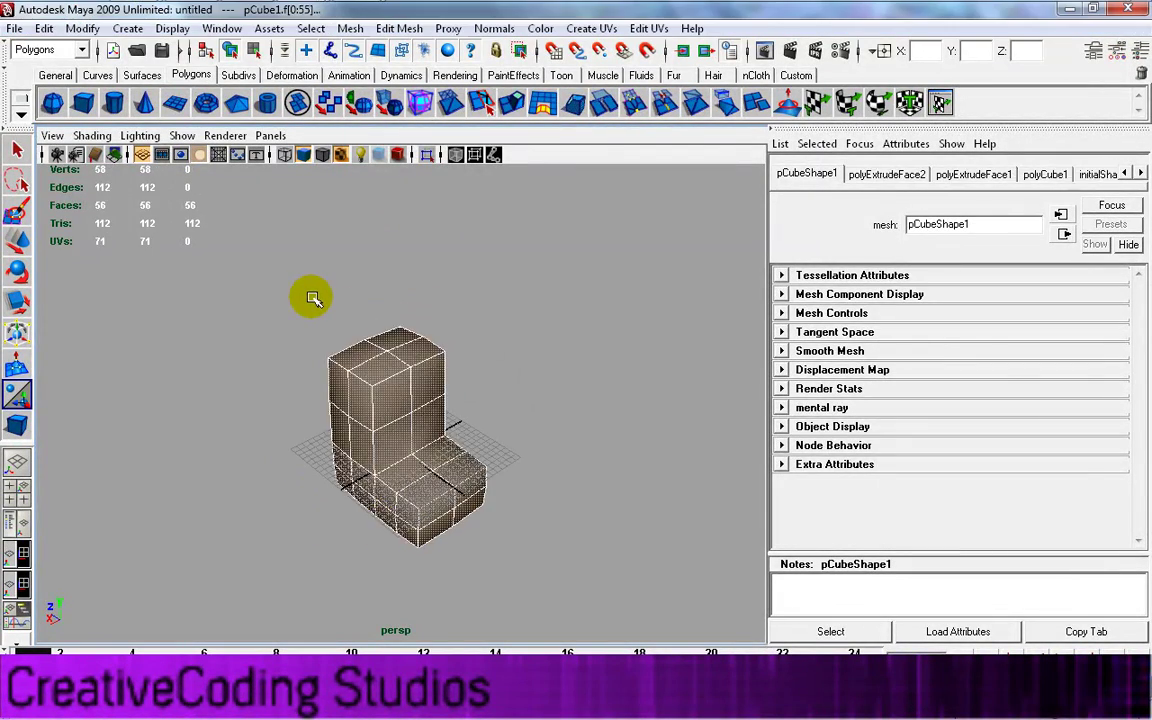
Step: Try the Reduce operation on the unsmoothed L-shaped mesh and undo it
left_click(355, 28)
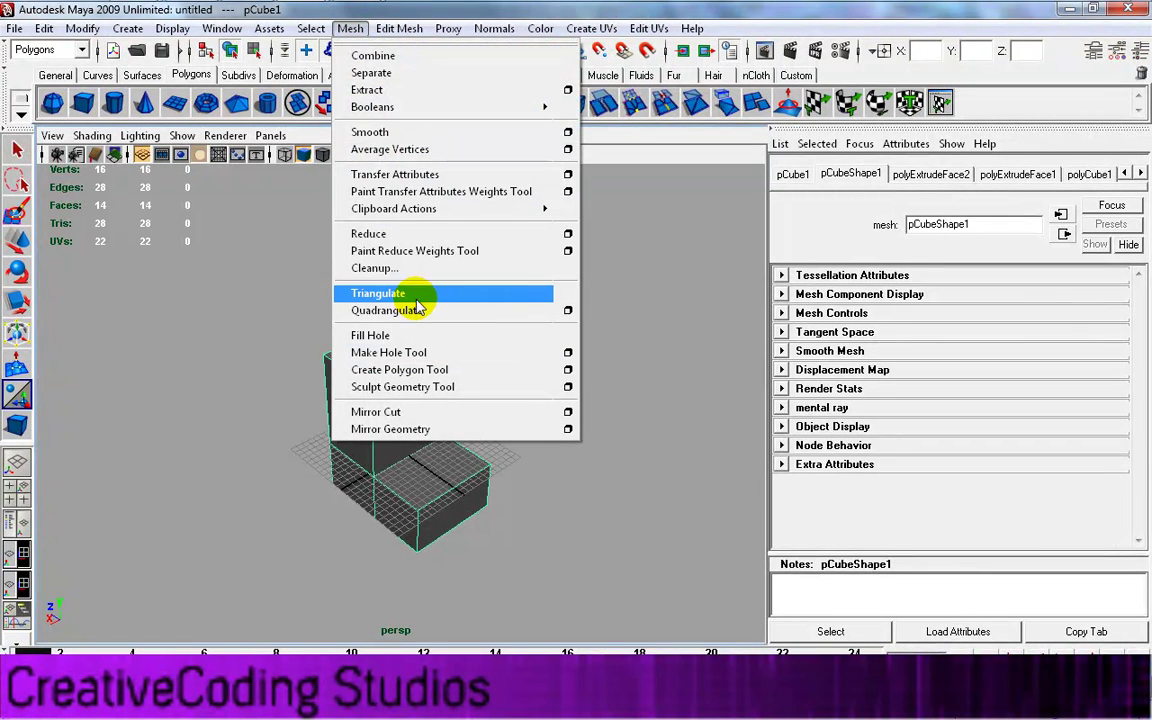
left_click(406, 231)
key("ctrl+z")
key("ctrl+z")
Step: Clear the selection and view the L-shaped block from several angles in the perspective view
left_click_drag(386, 540, 442, 534, "alt")
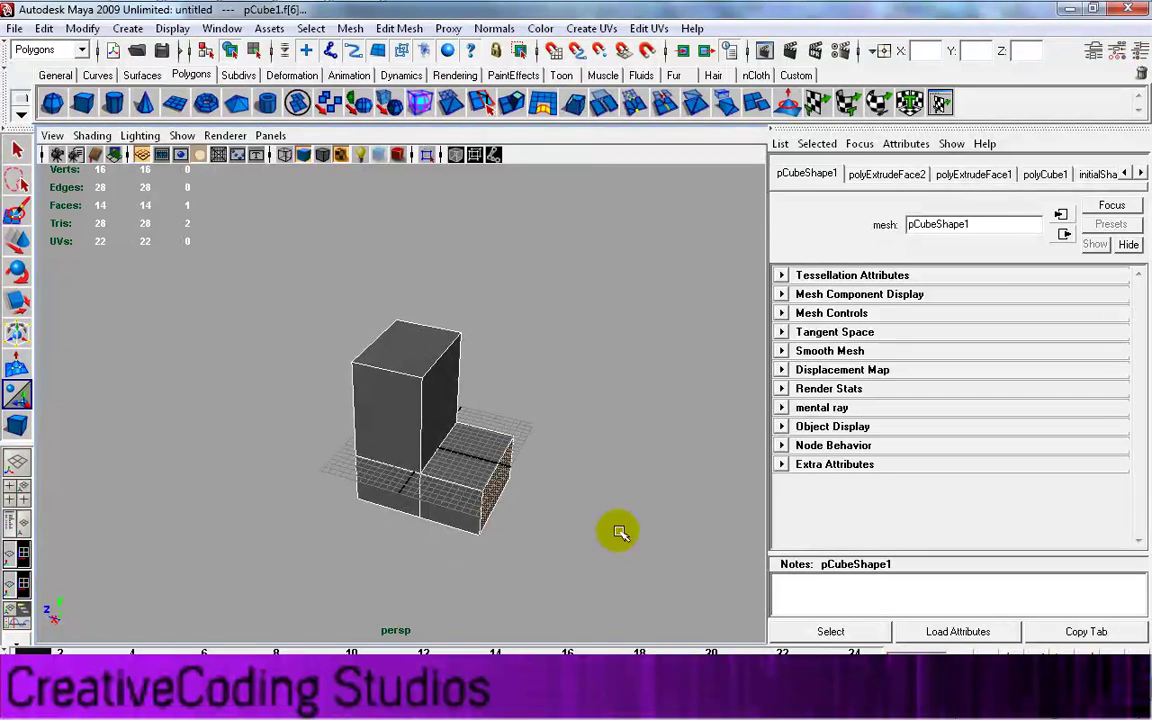
left_click_drag(620, 532, 535, 501, "alt")
left_click(513, 469)
left_click_drag(379, 521, 465, 532, "alt")
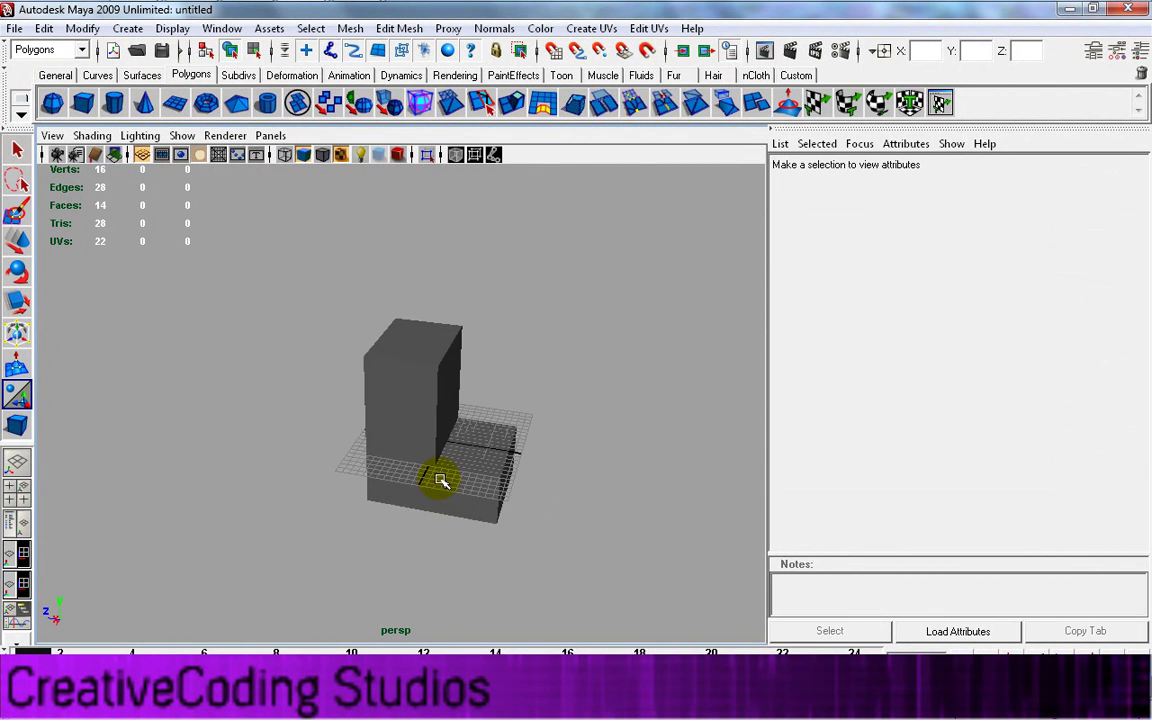
middle_click_drag(440, 478, 381, 442, "alt")
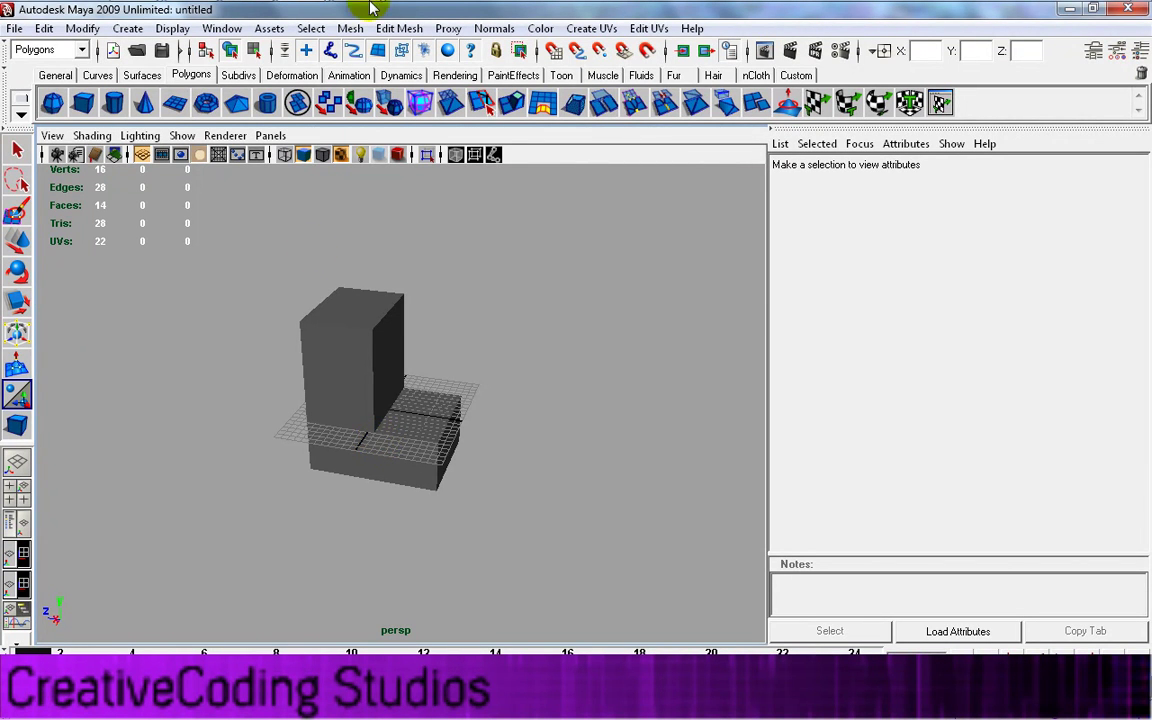
mouse_move(428, 8)
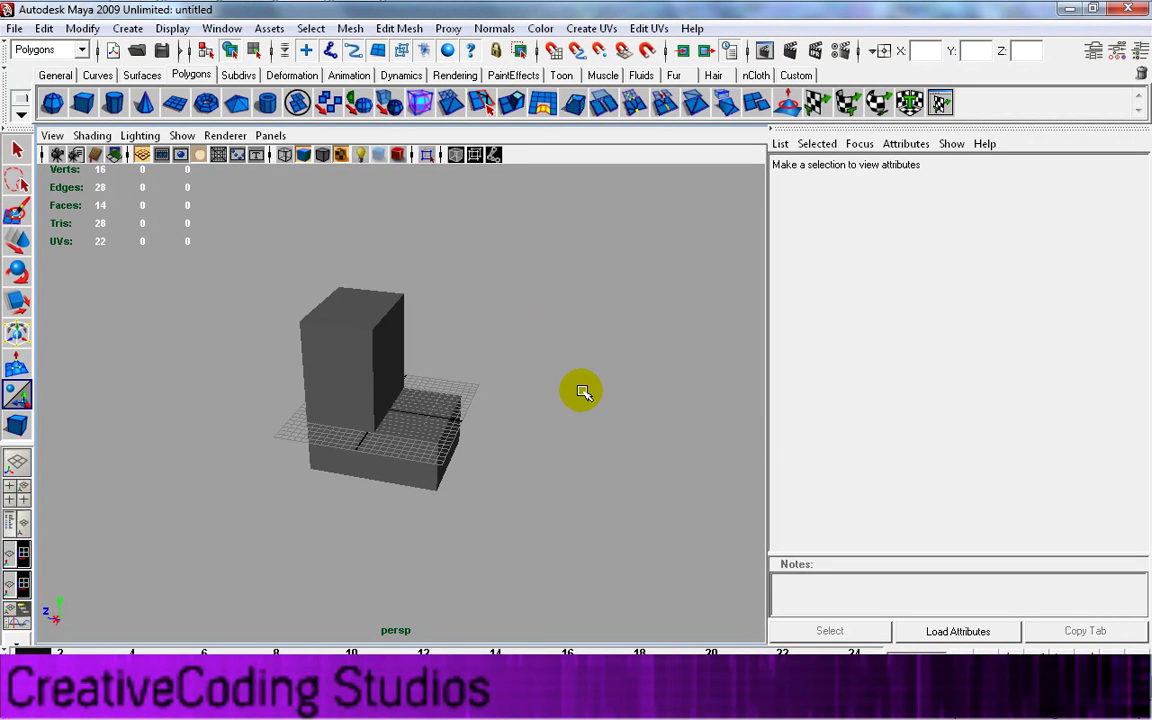